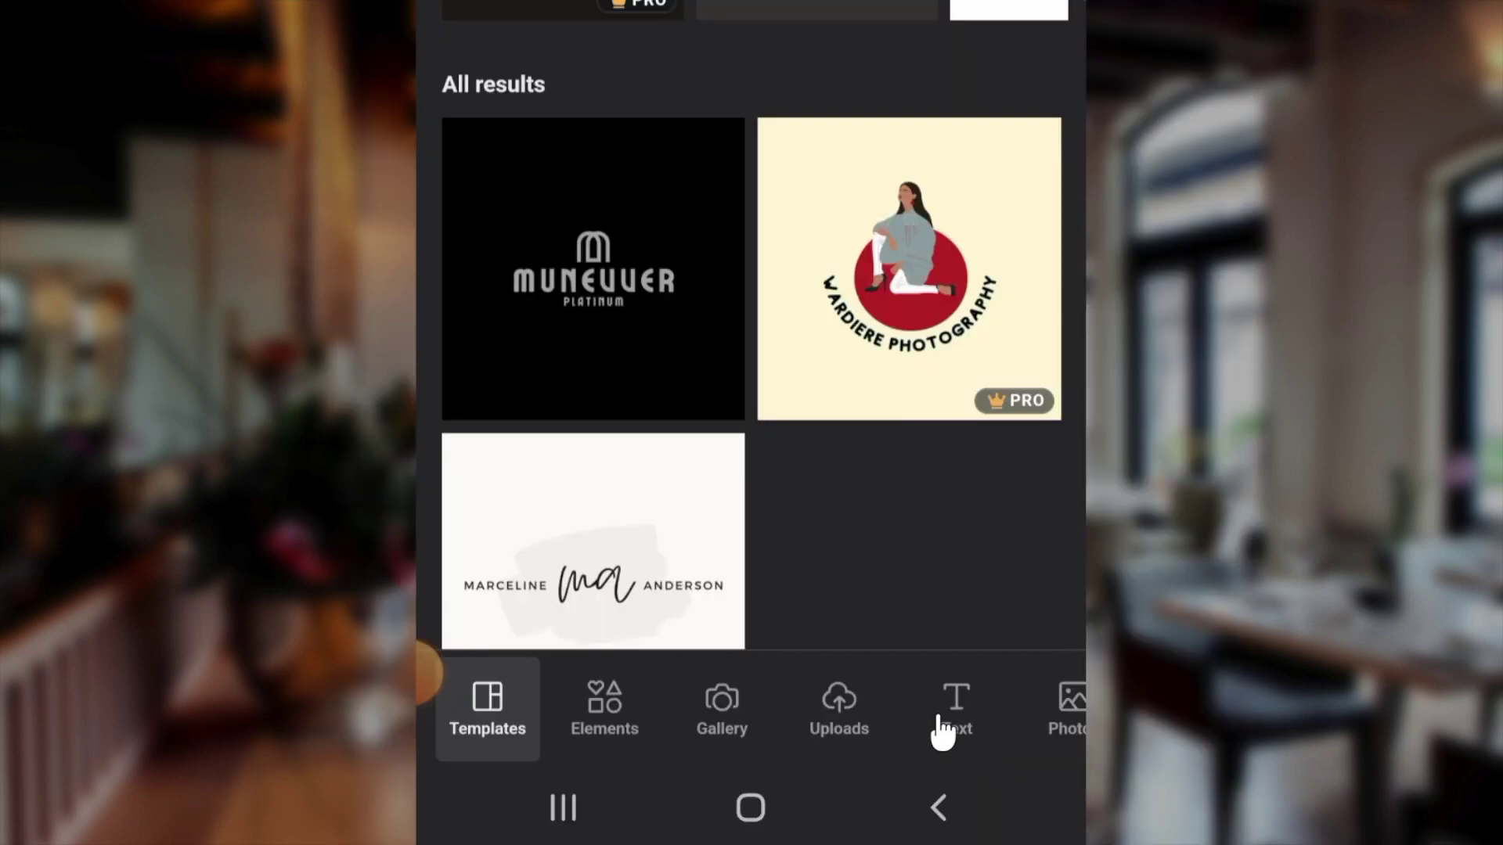
Step: Add a heading text box reading BURGER and enlarge it
click(956, 724)
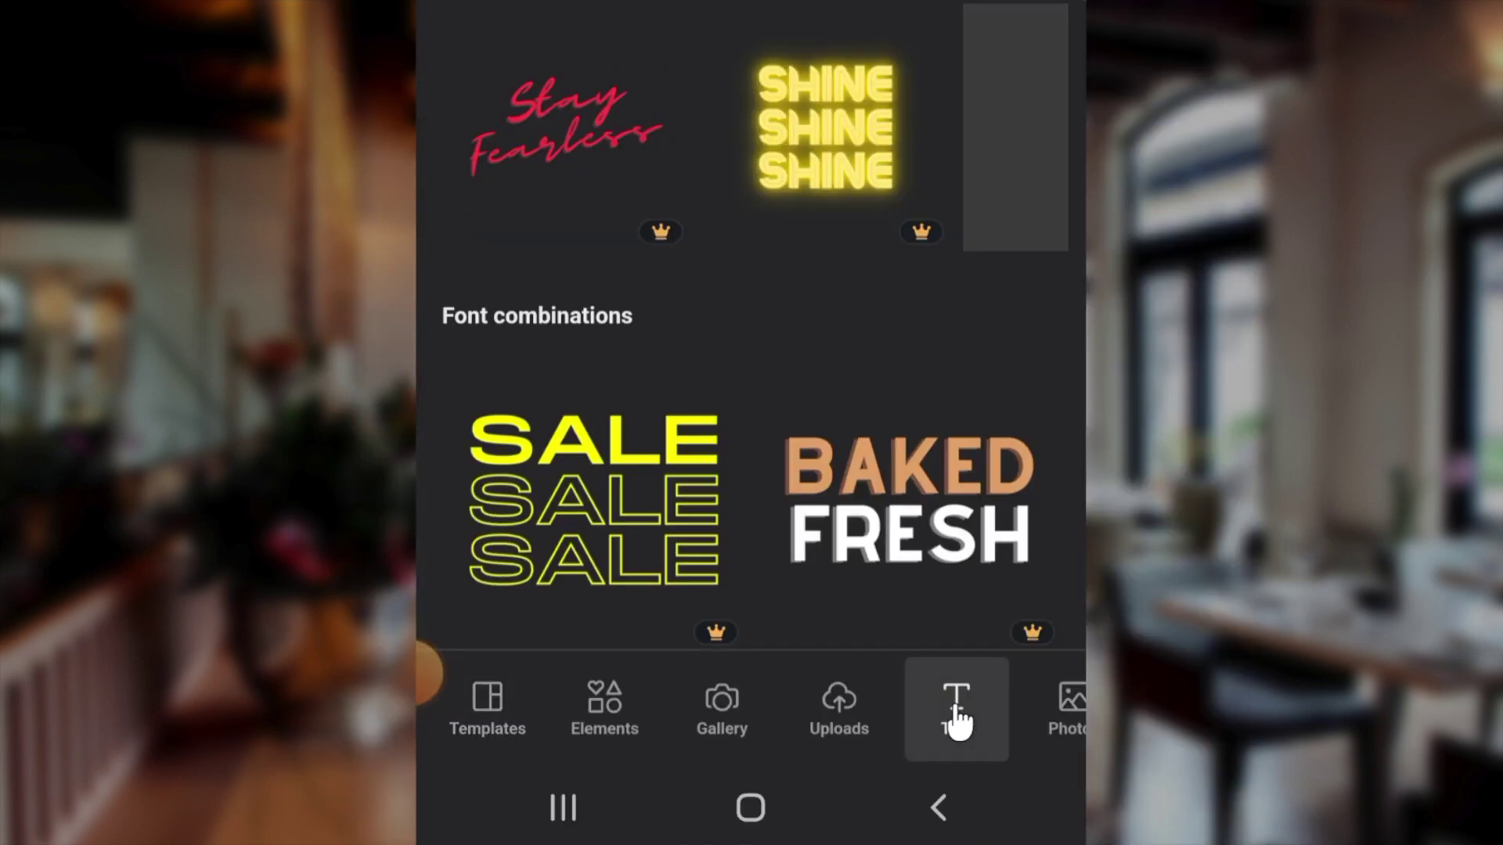
scroll(567, 176, up, 5)
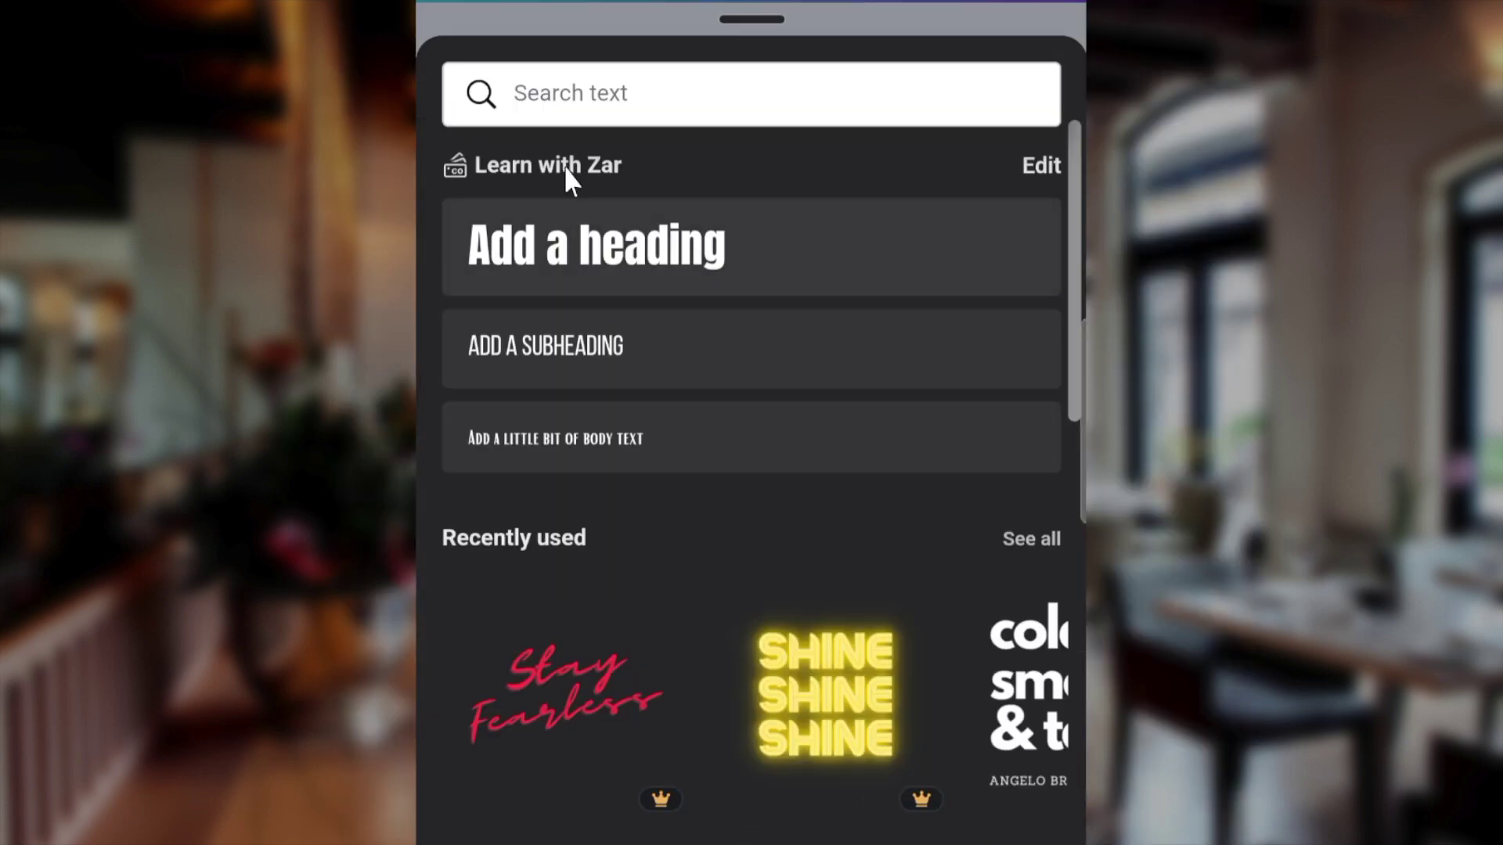
click(579, 270)
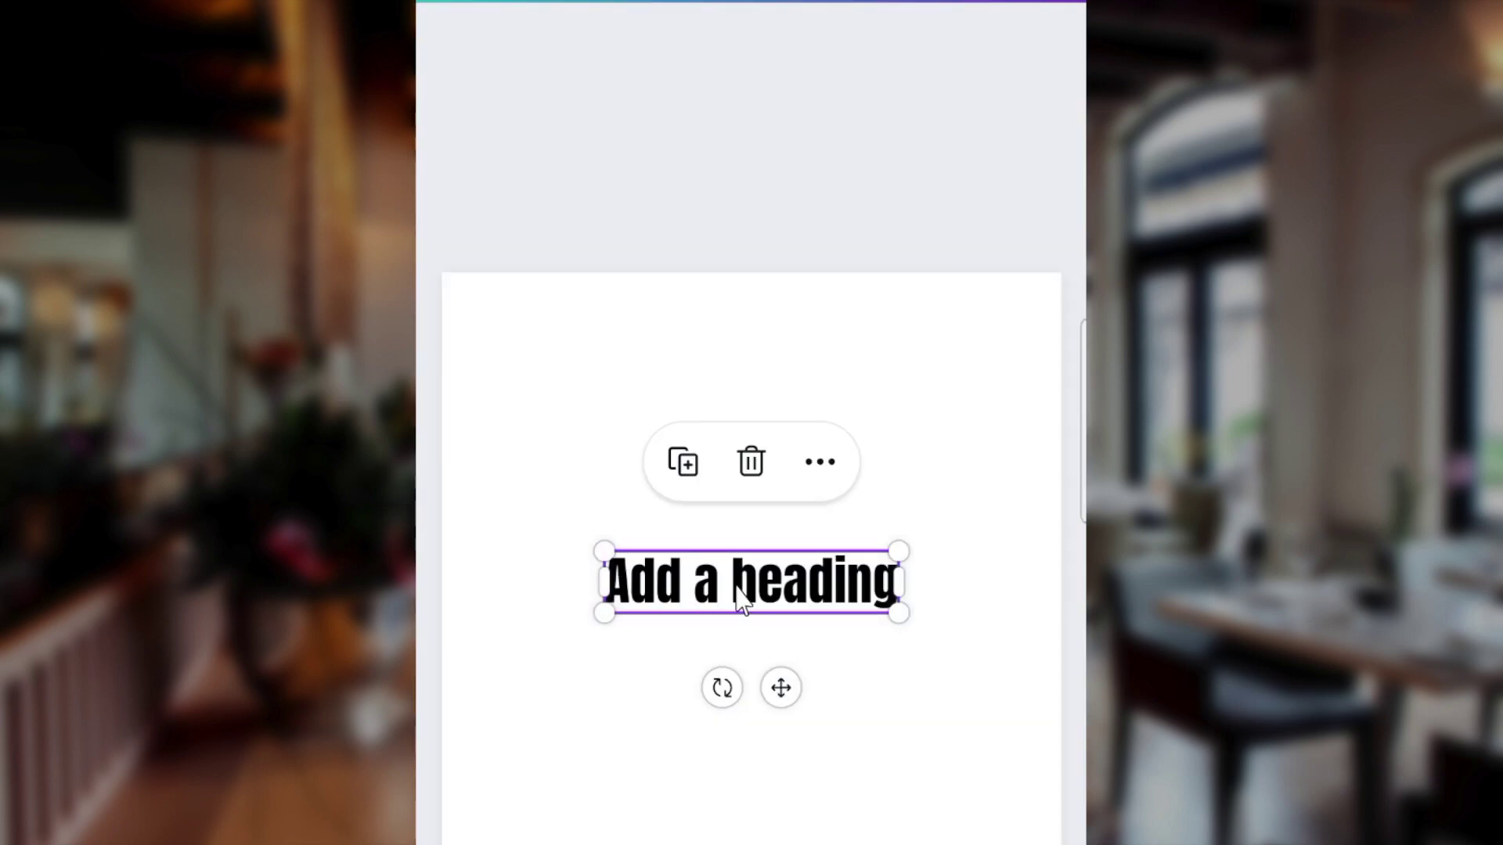
click(742, 599)
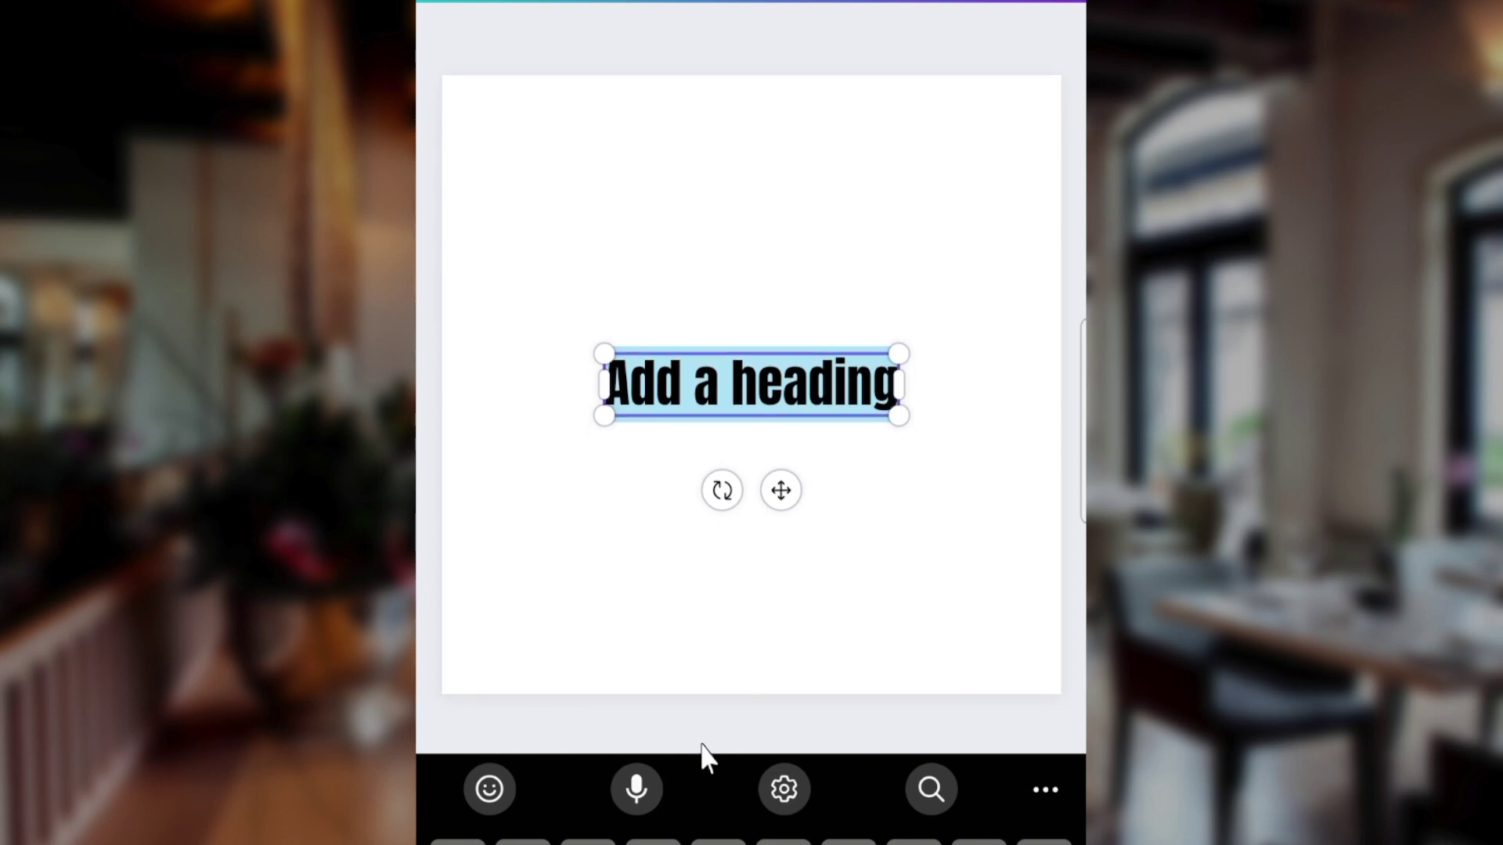
text(BURGER)
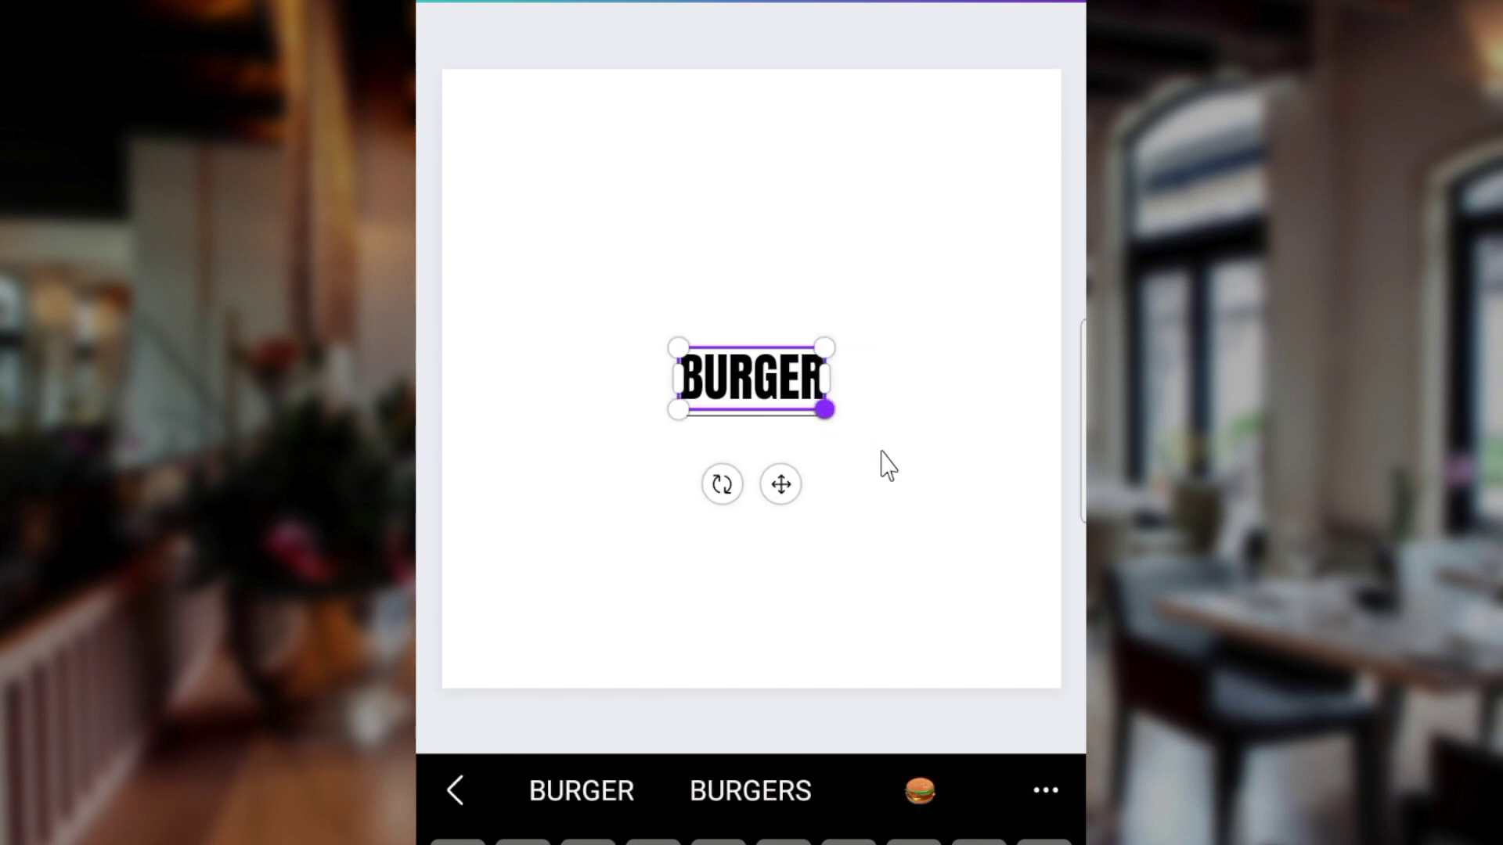
drag(882, 454, 950, 520)
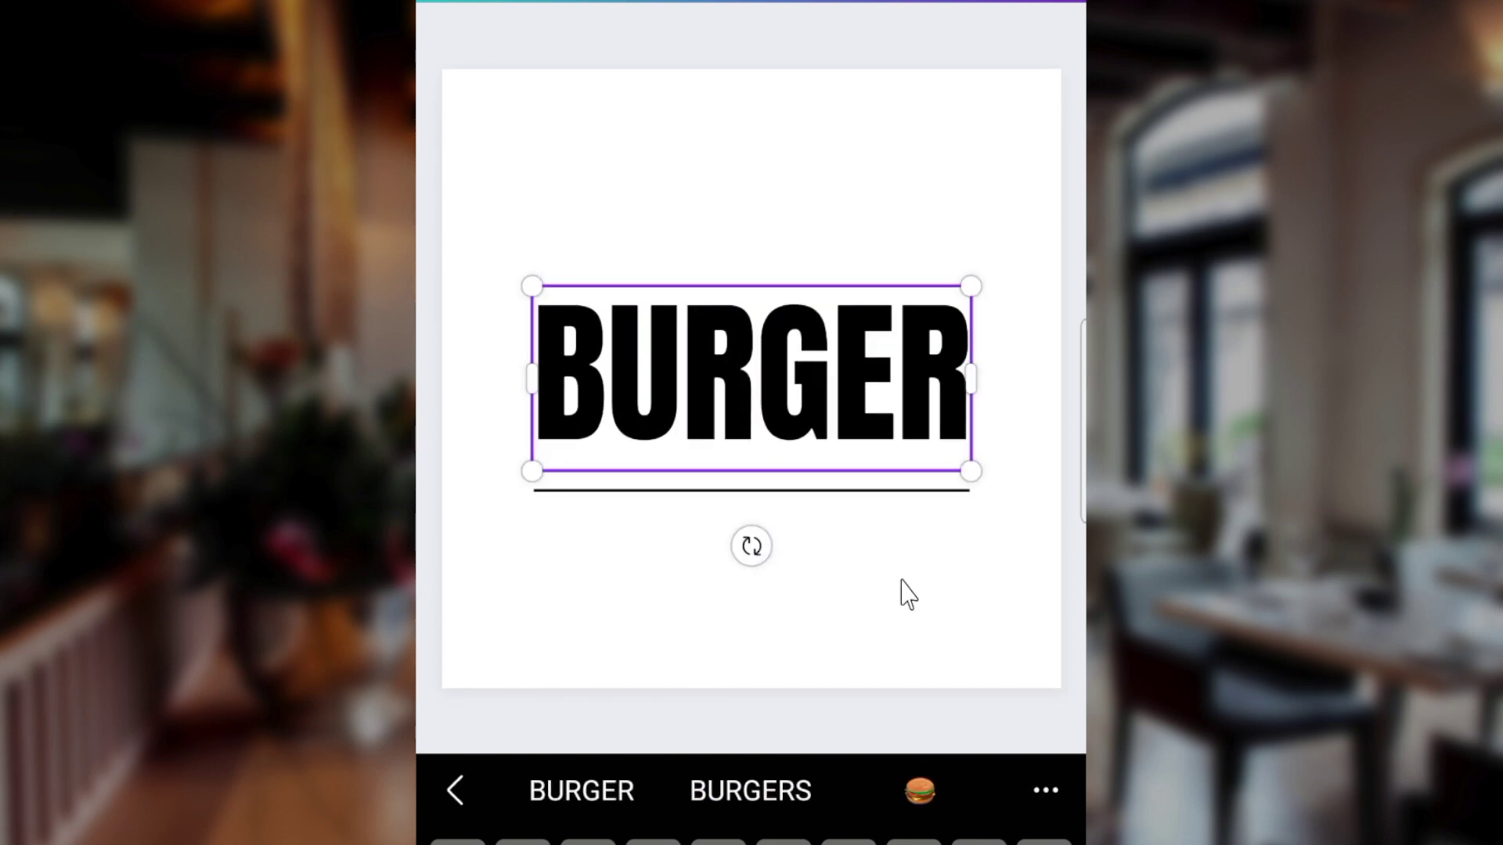
click(872, 607)
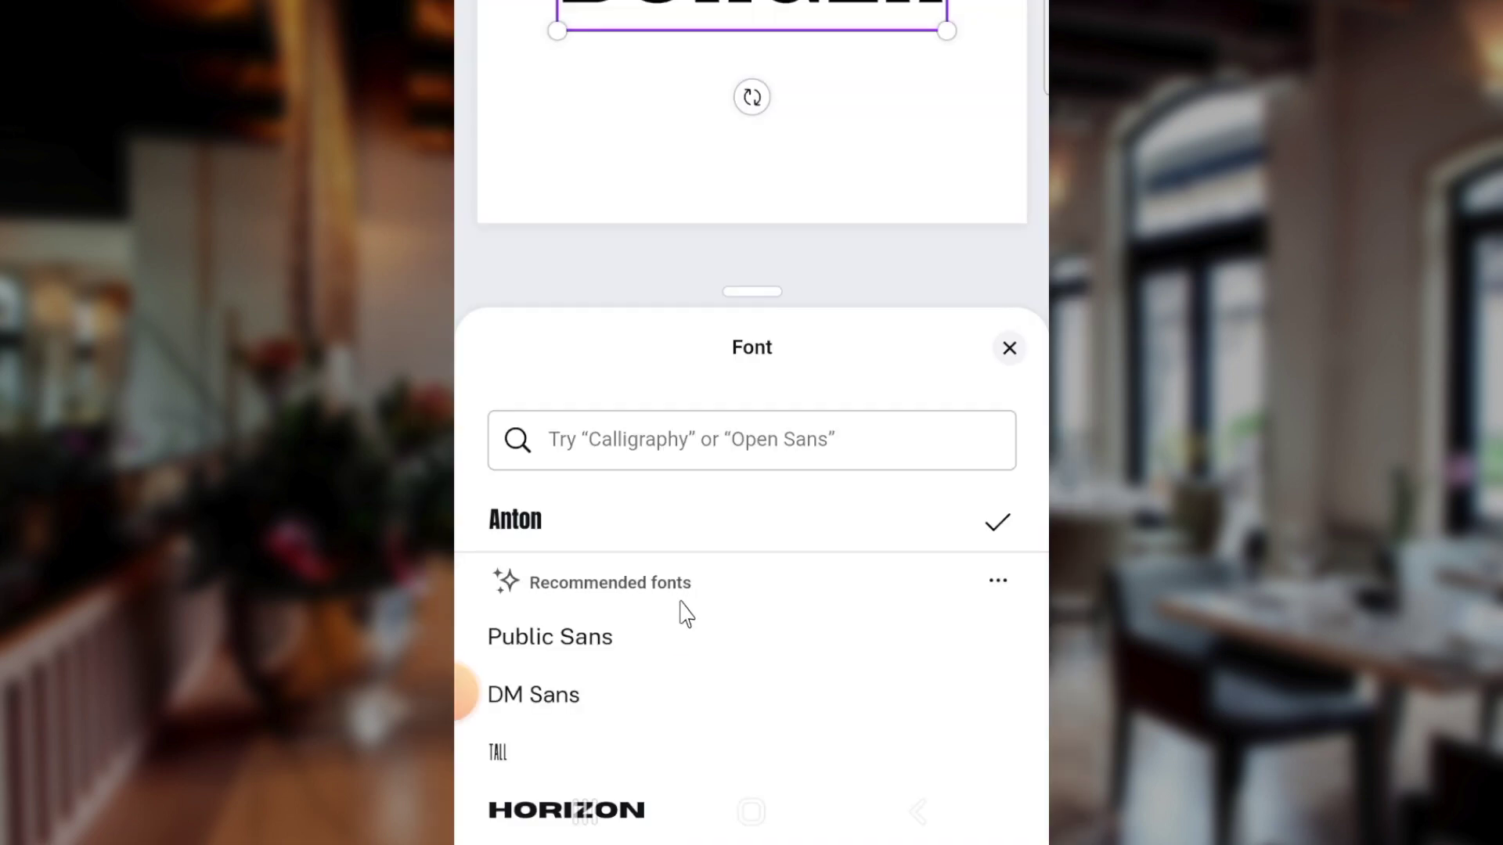
Step: Set BURGER's font to 29LT Bukra Wide Semibold
drag(683, 614, 683, 841)
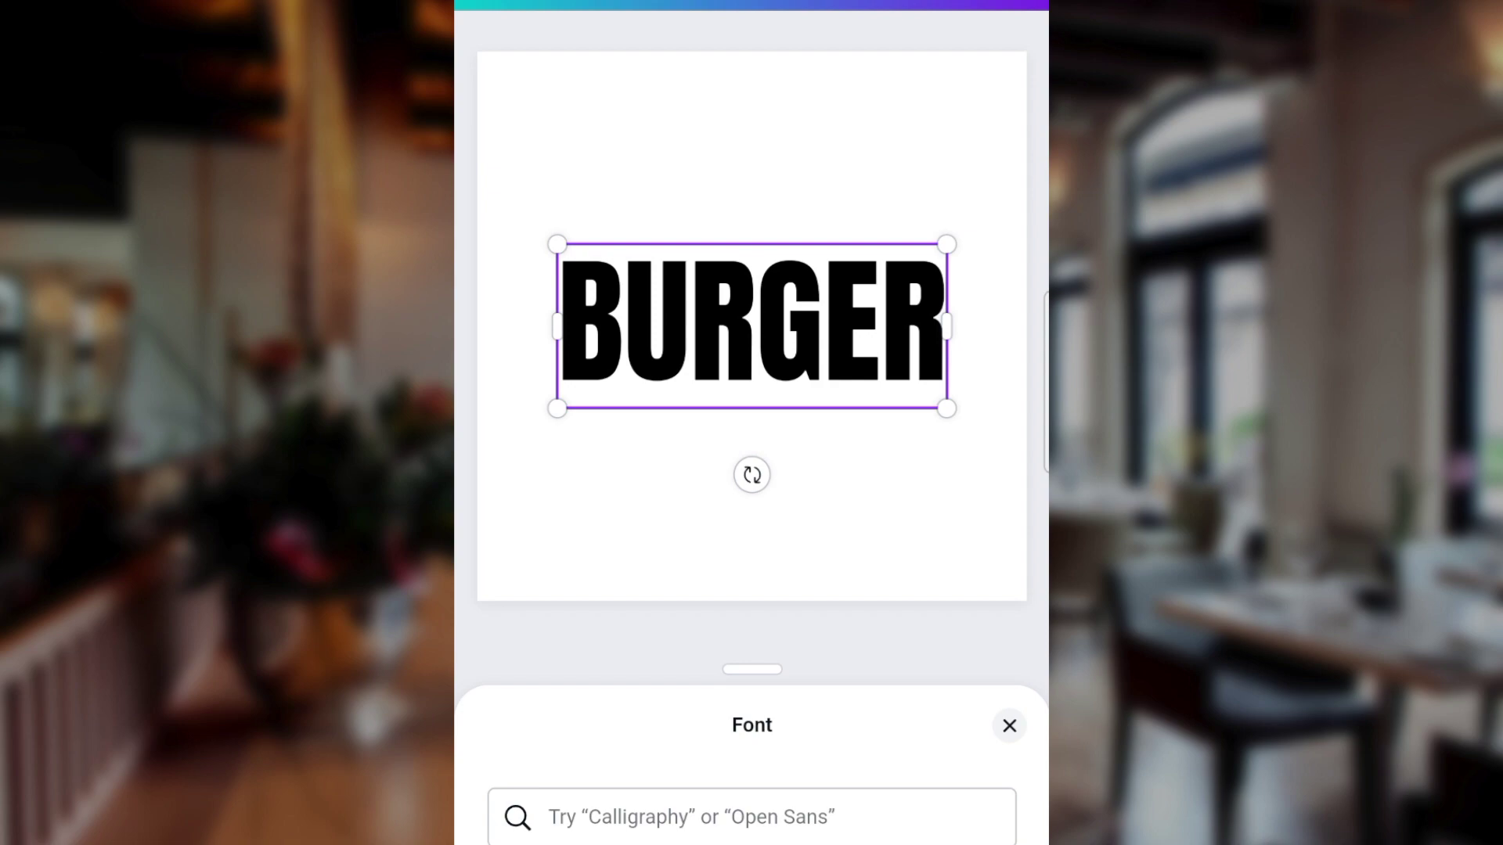
click(609, 818)
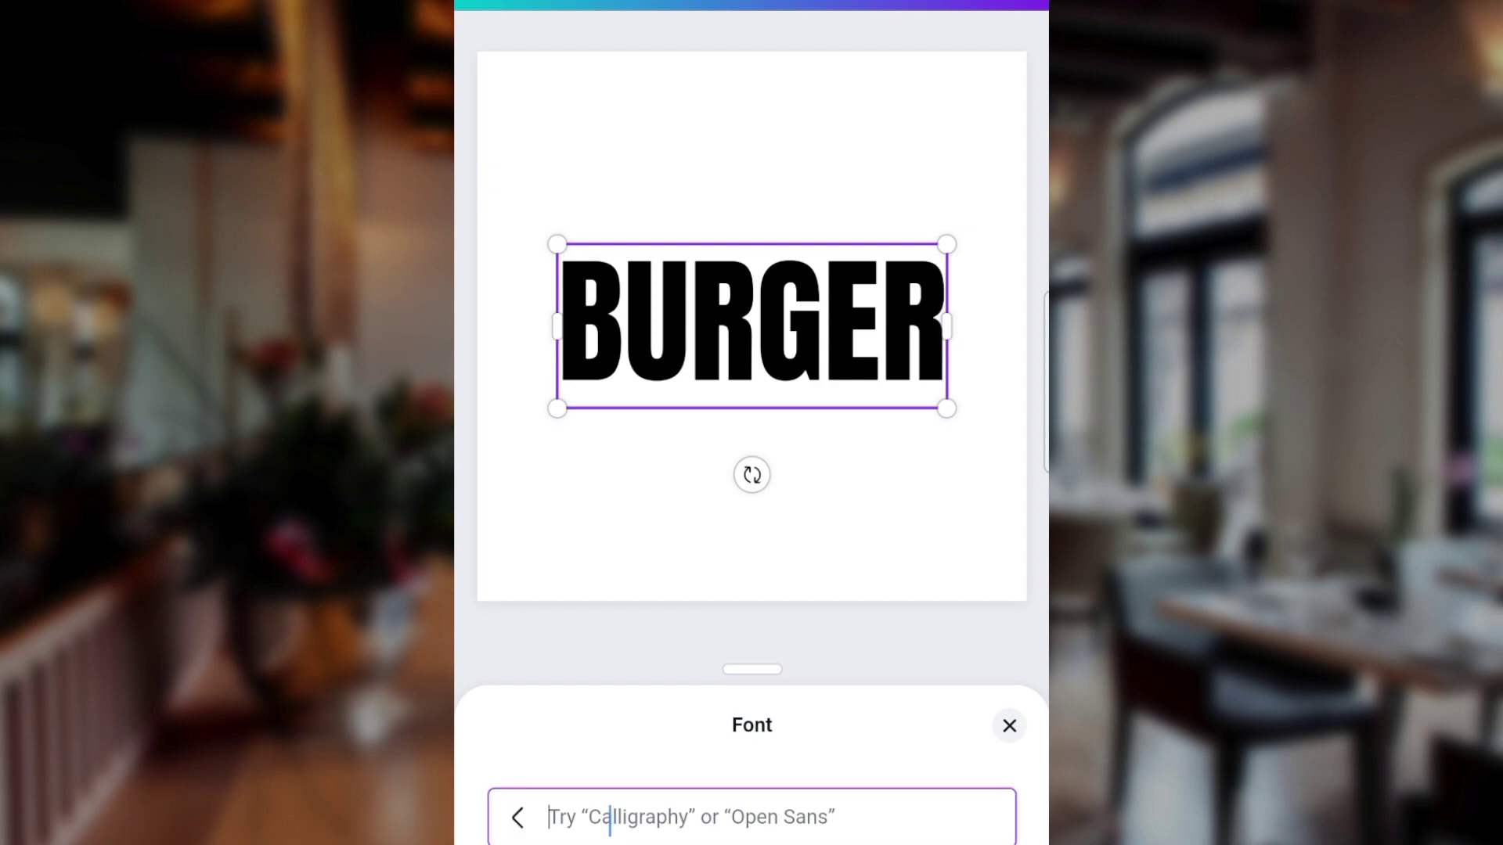
text(29 bukra wide)
click(727, 630)
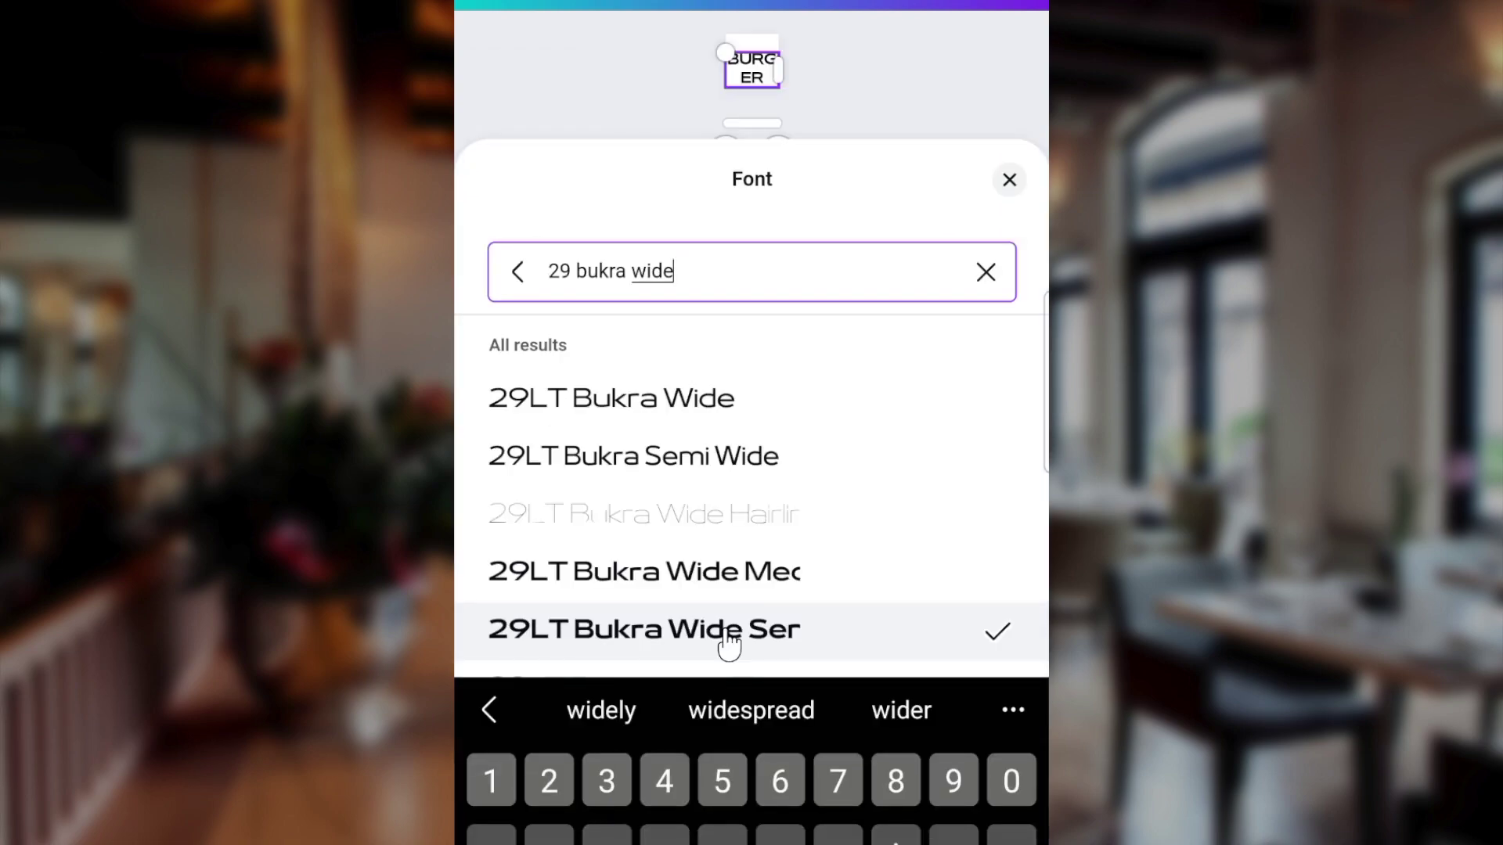
drag(728, 630, 781, 795)
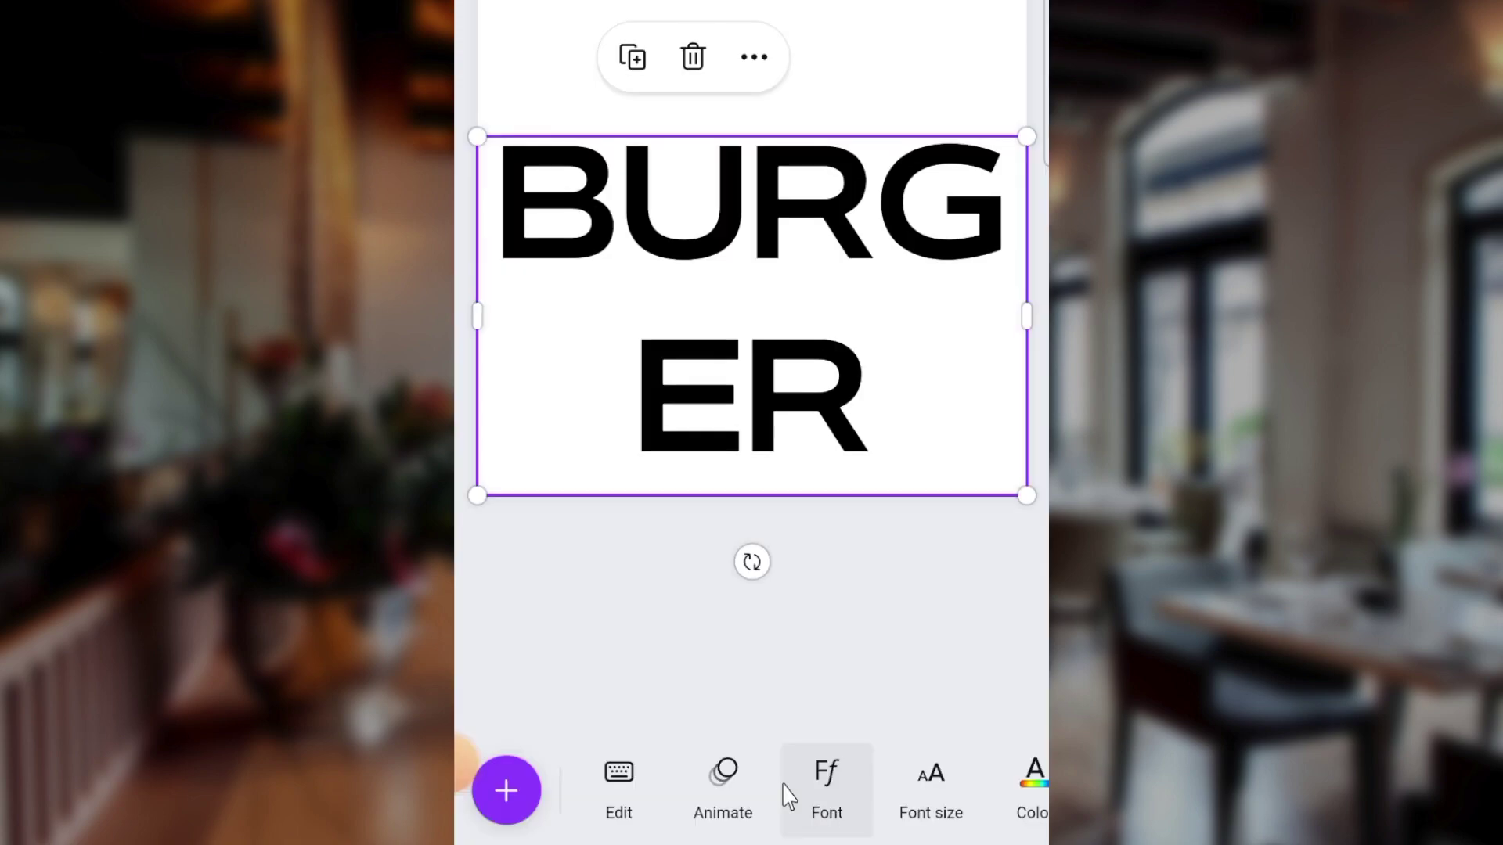
Step: Shrink BURGER's font size to fit one line and move it near the page top
click(928, 774)
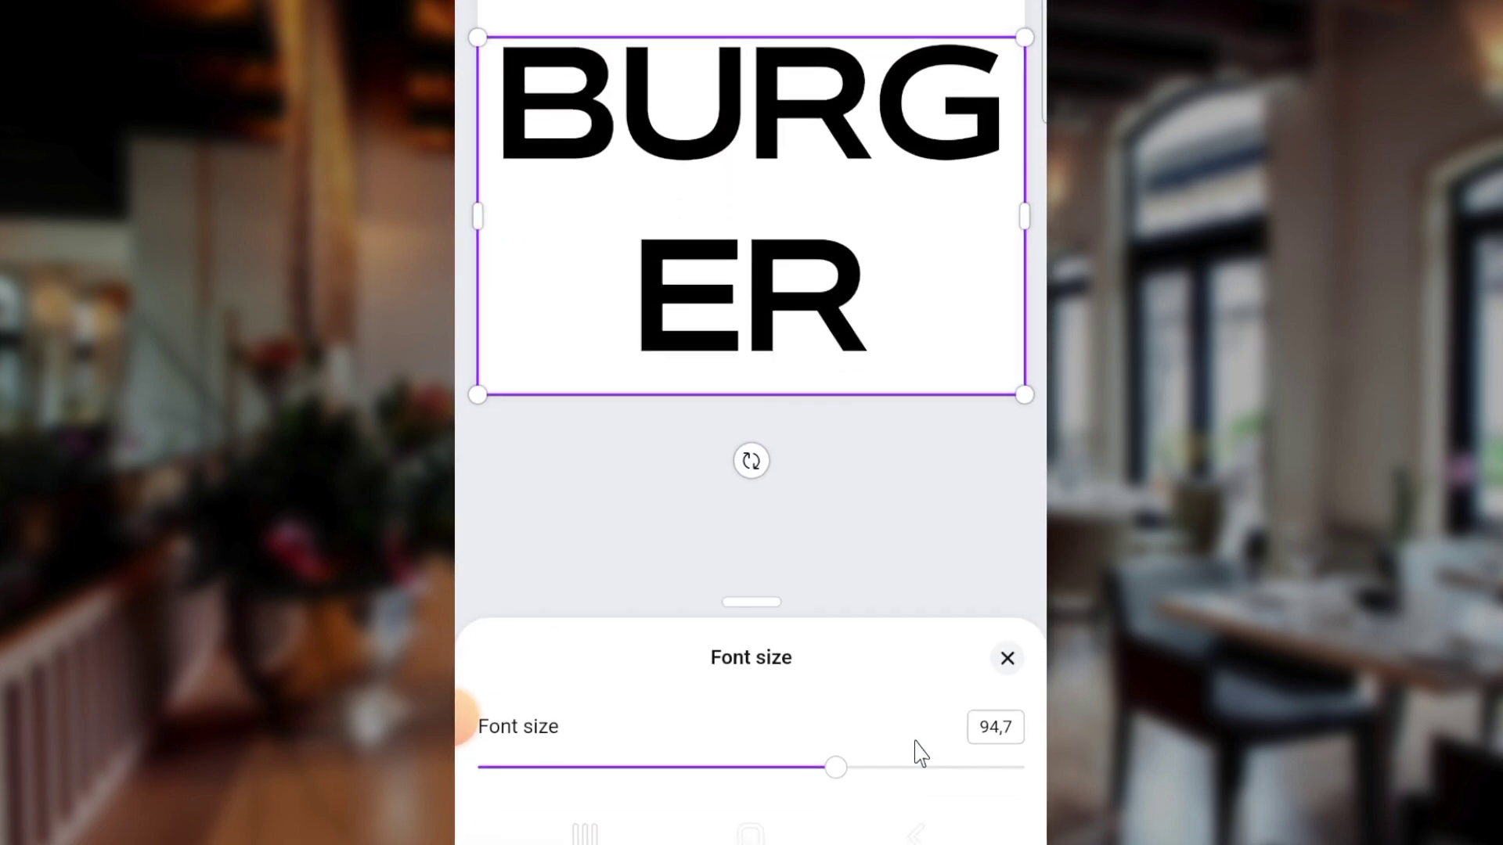
drag(832, 745, 644, 730)
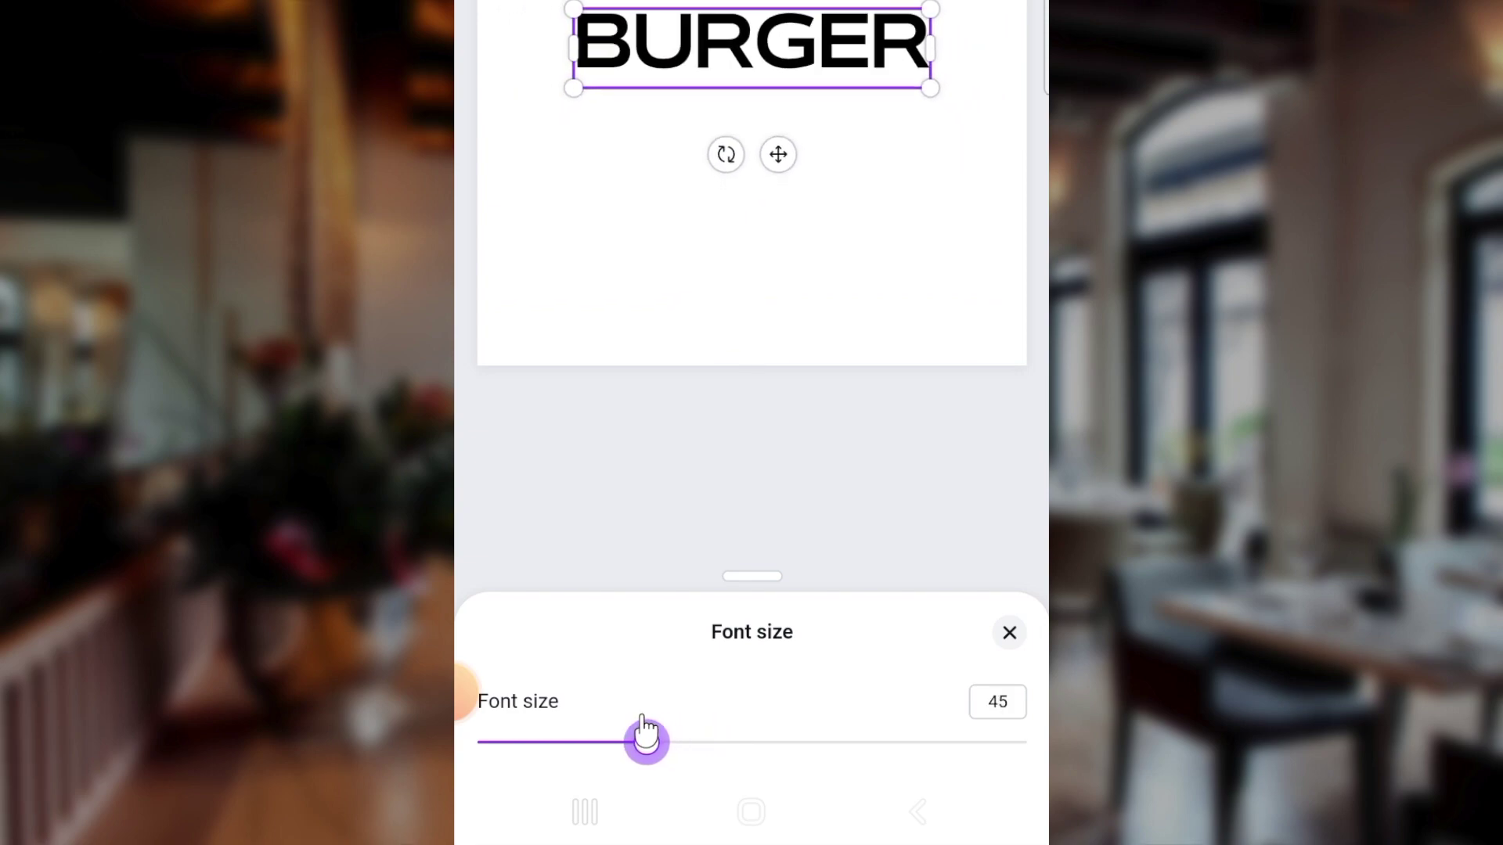
drag(839, 53, 825, 41)
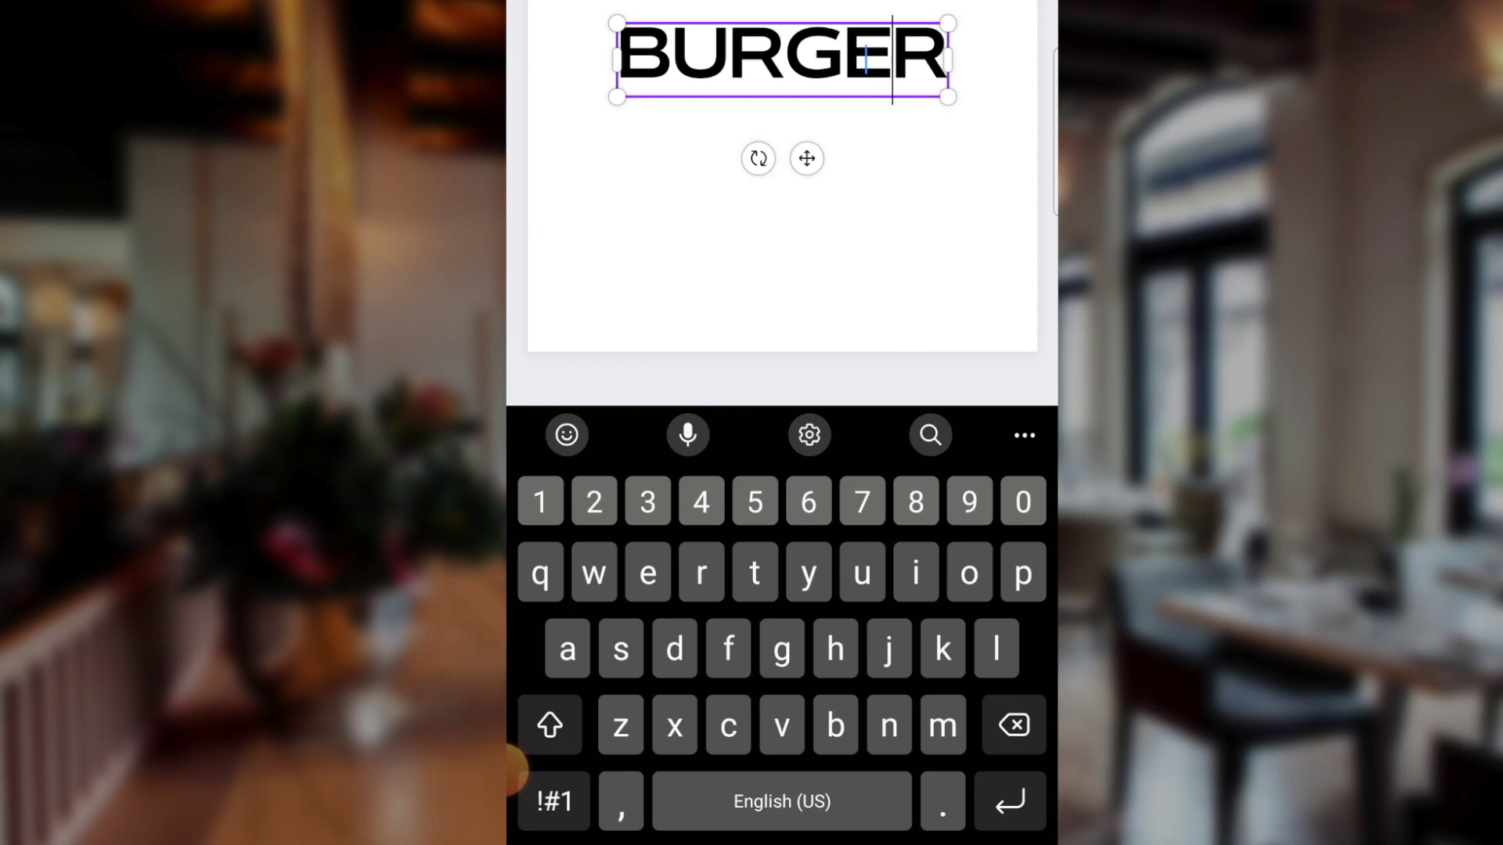
Step: Colour the BURGER text golden yellow
click(869, 97)
click(899, 191)
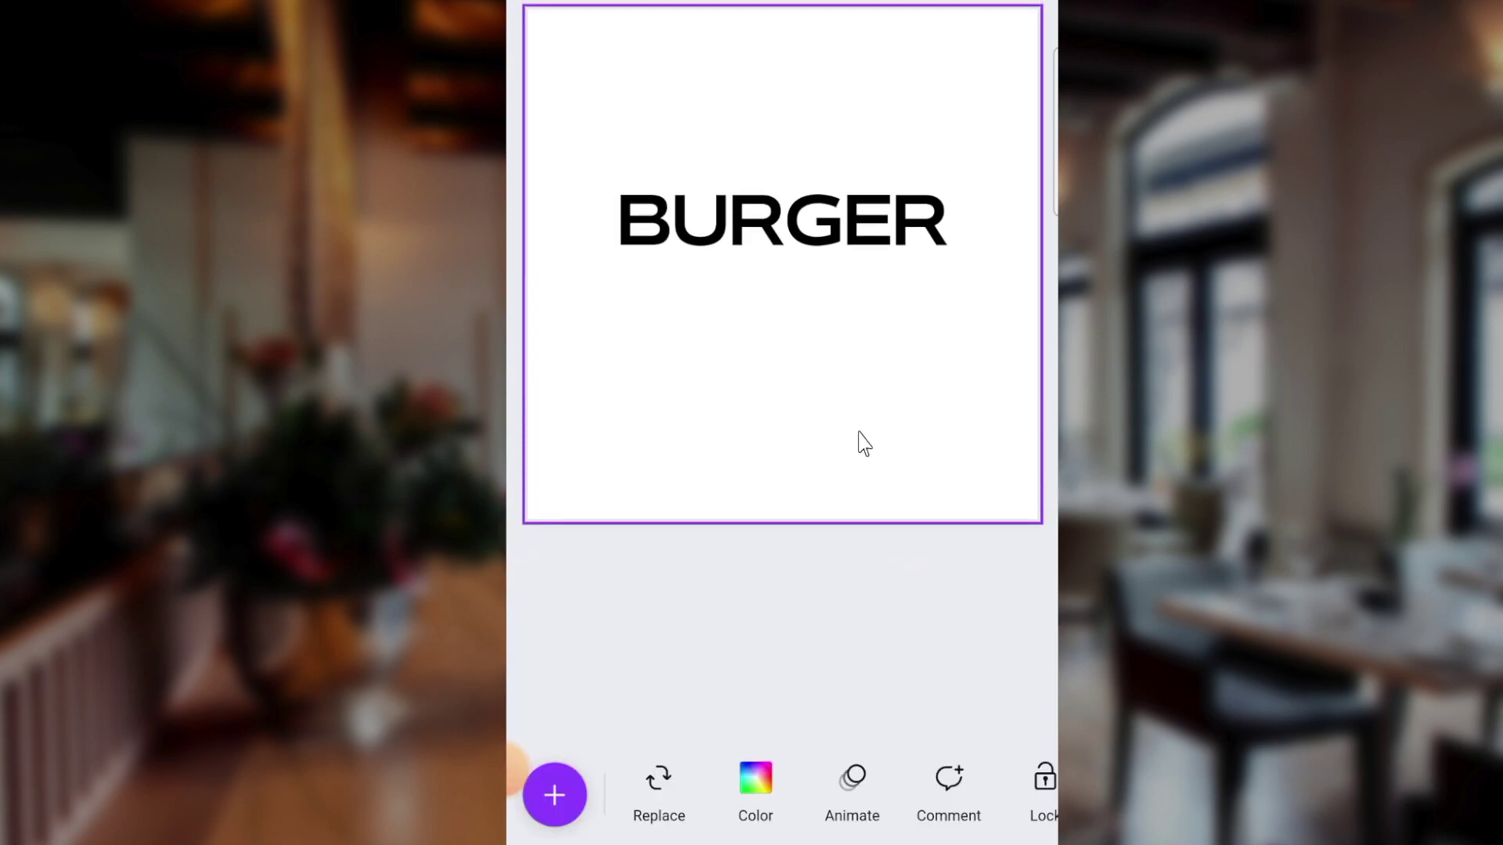
click(756, 783)
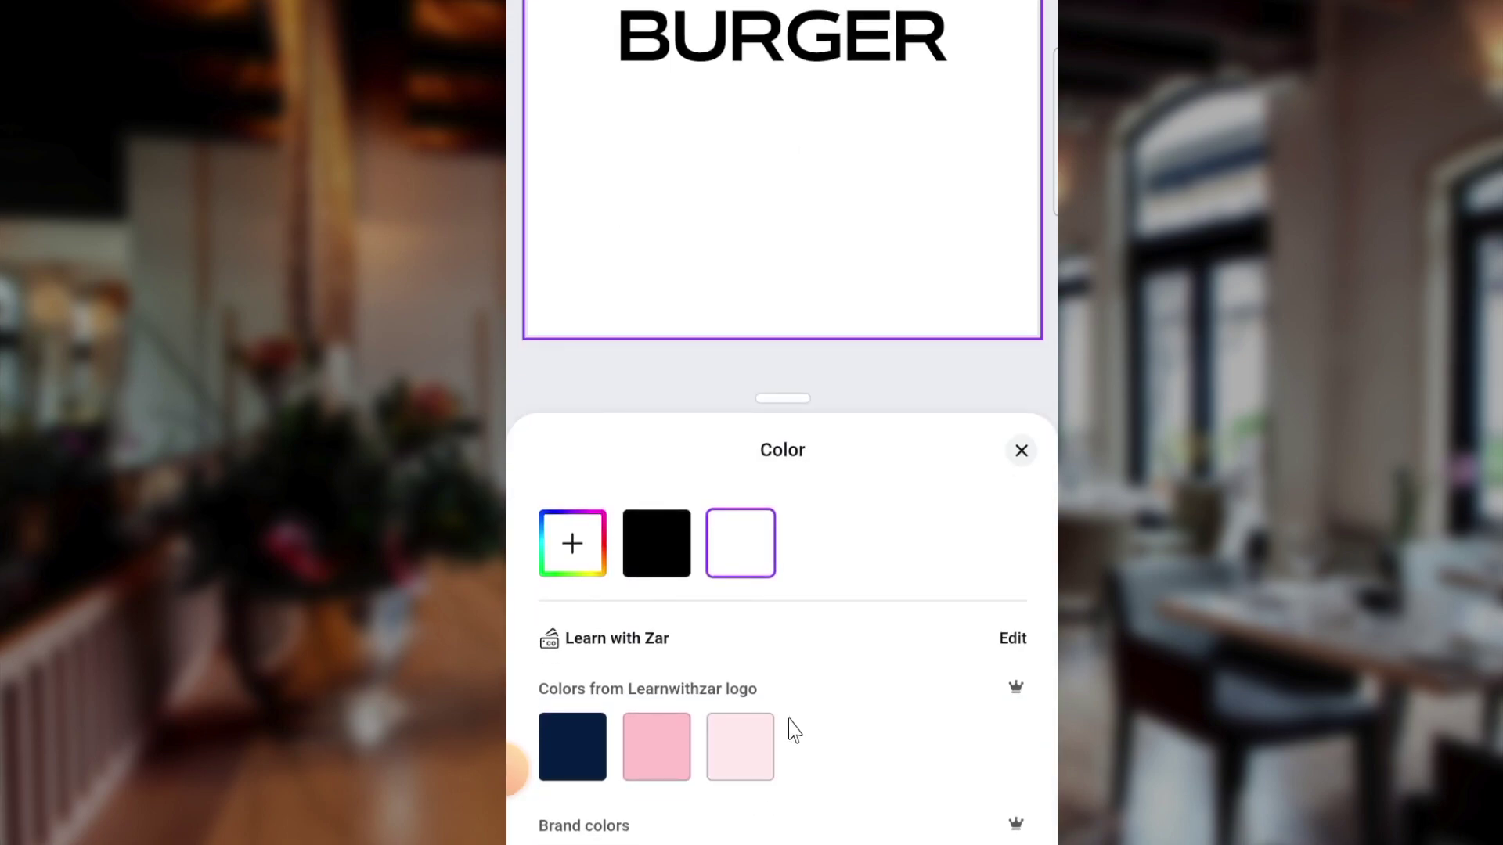
scroll(814, 711, down, 3)
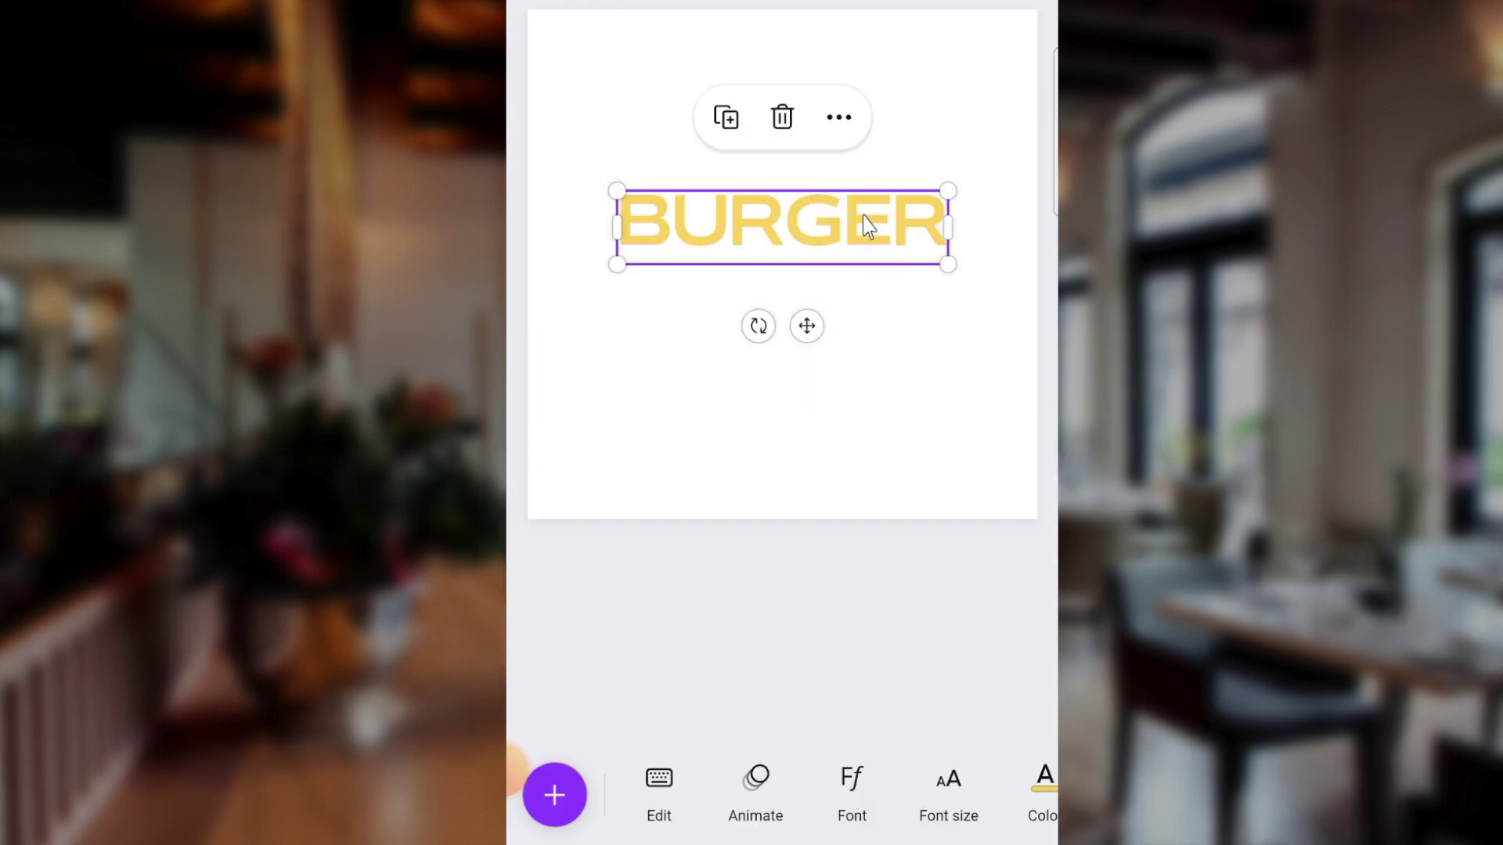
click(898, 232)
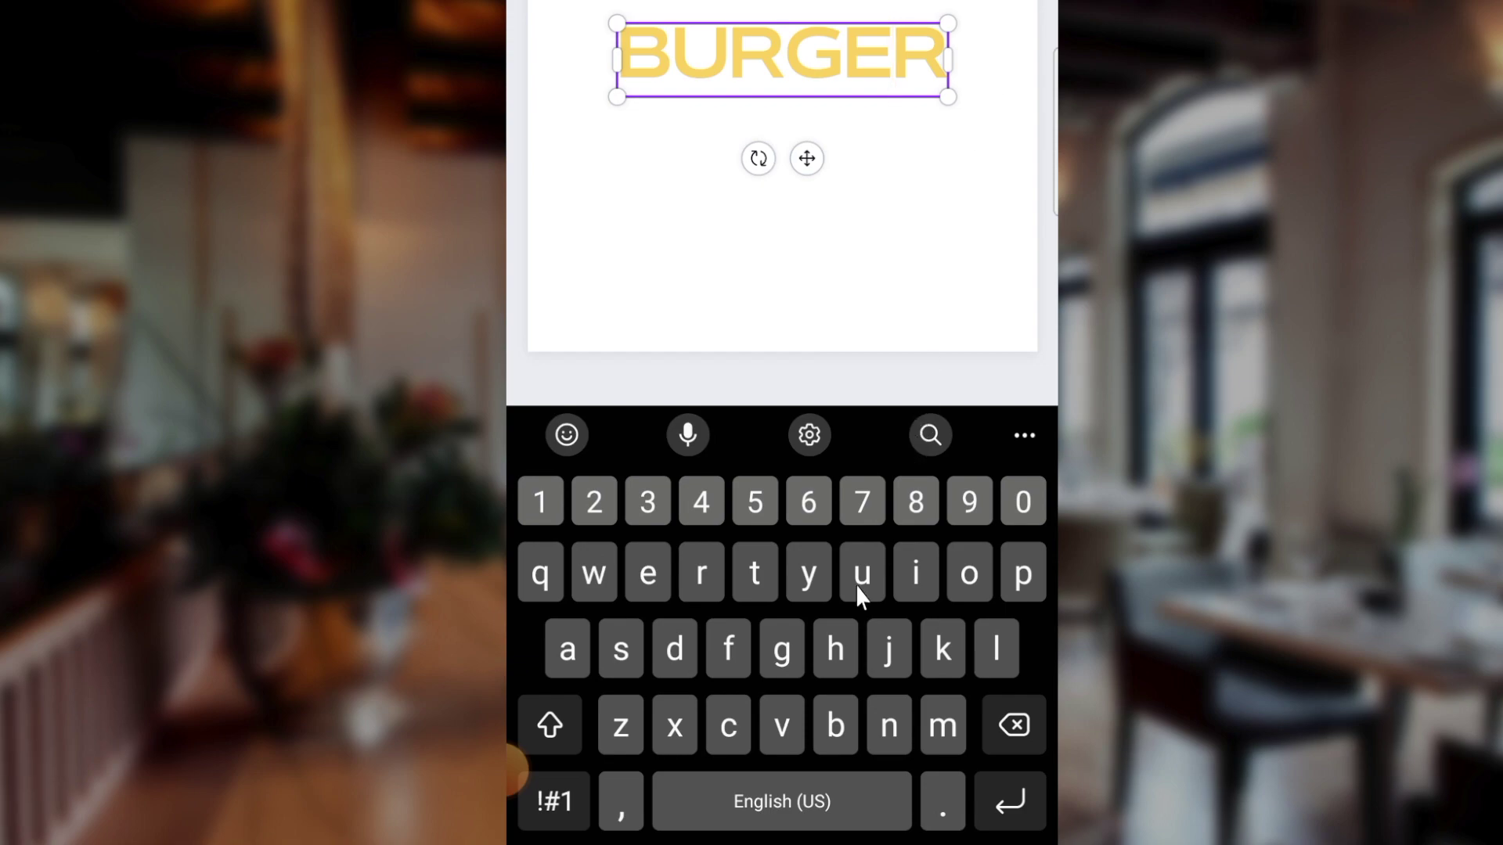
Step: Insert several spaces before the final R so the heading reads 'BURGE R'
click(817, 806)
click(817, 806)
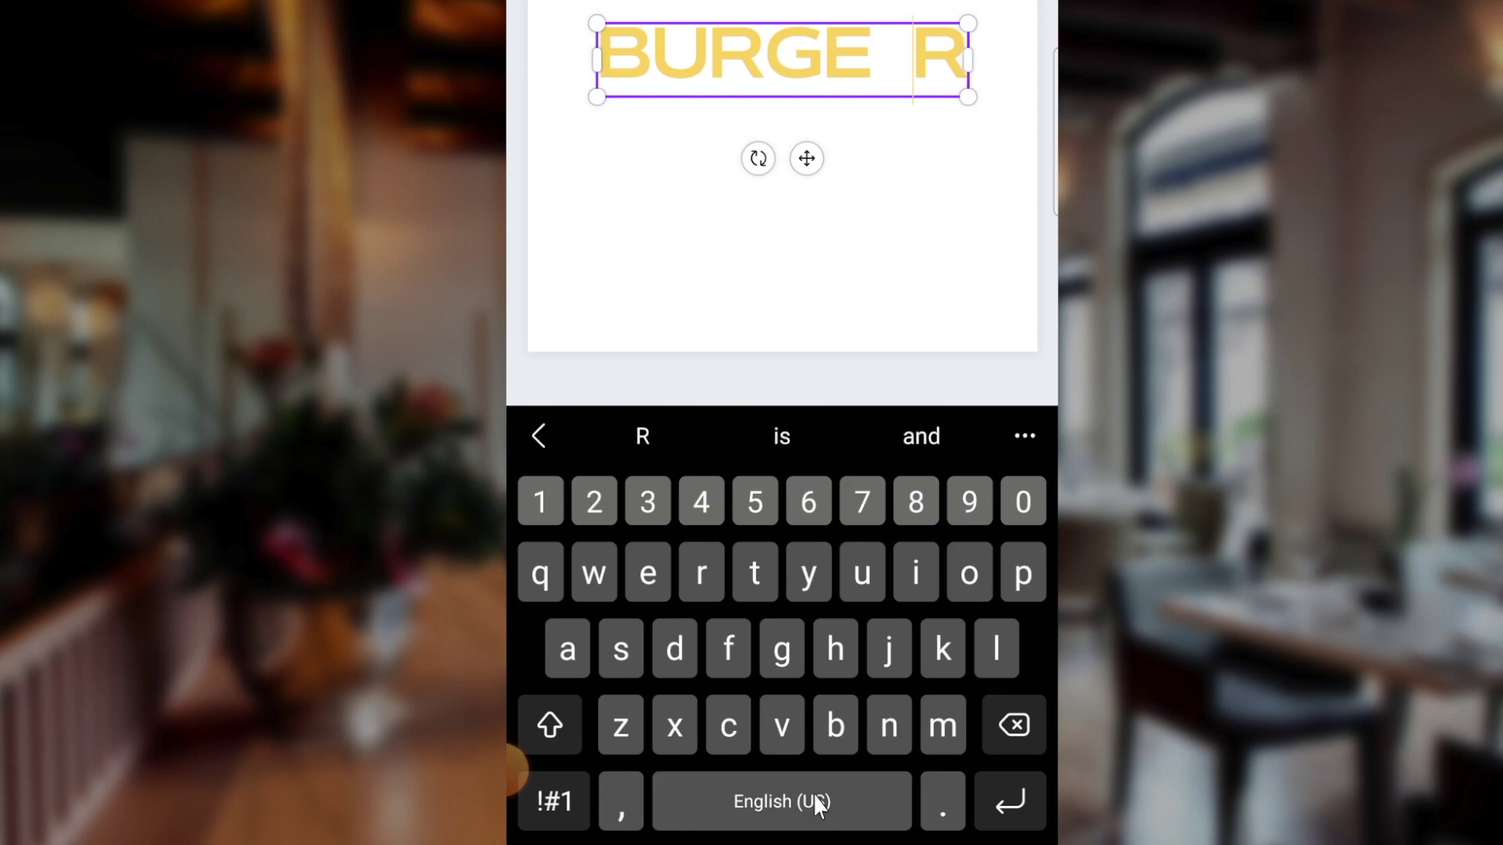
click(817, 806)
click(817, 806)
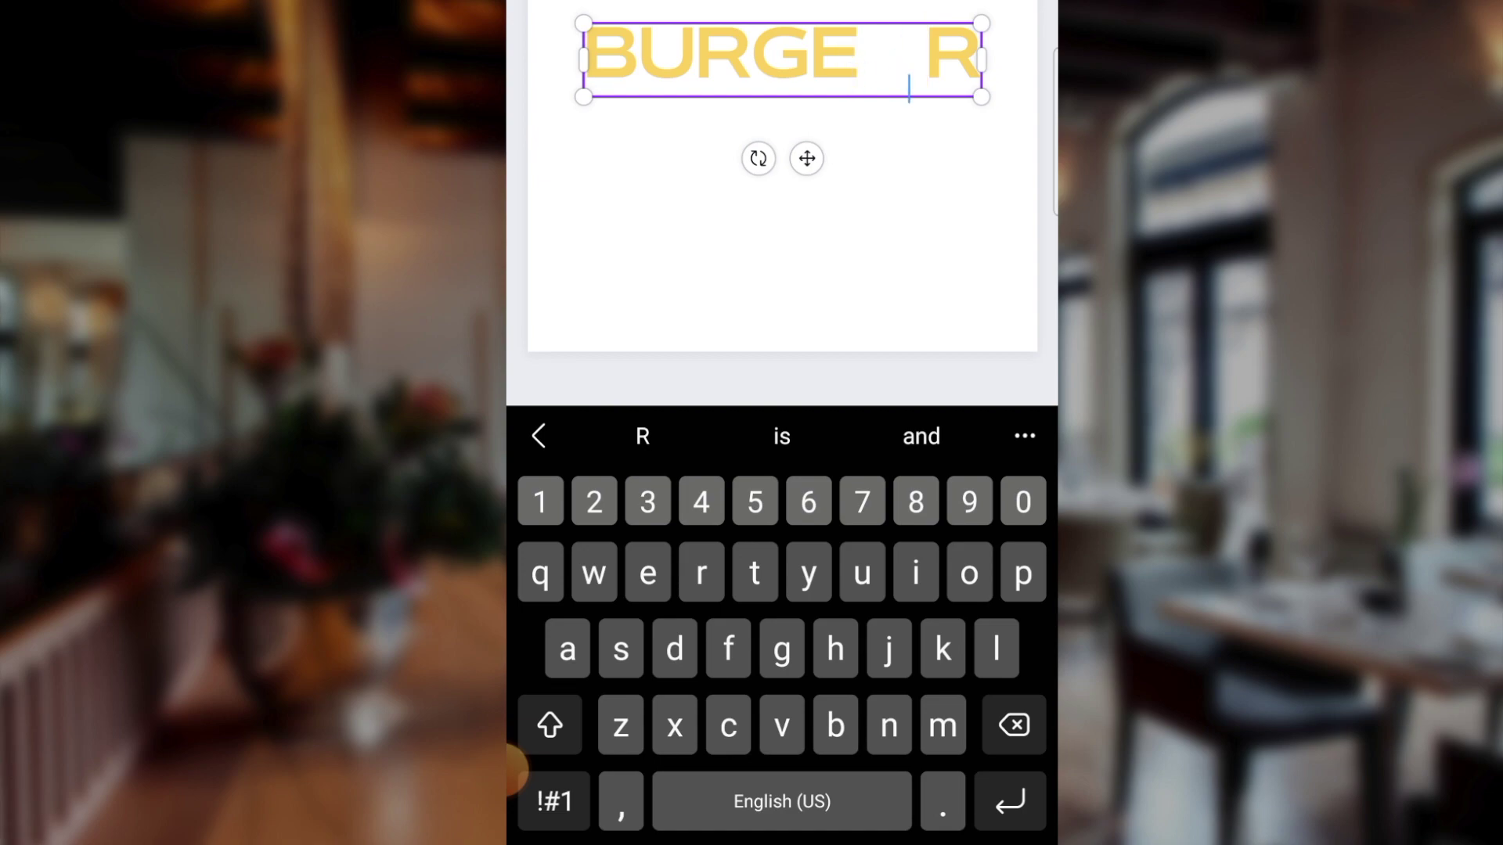
click(861, 205)
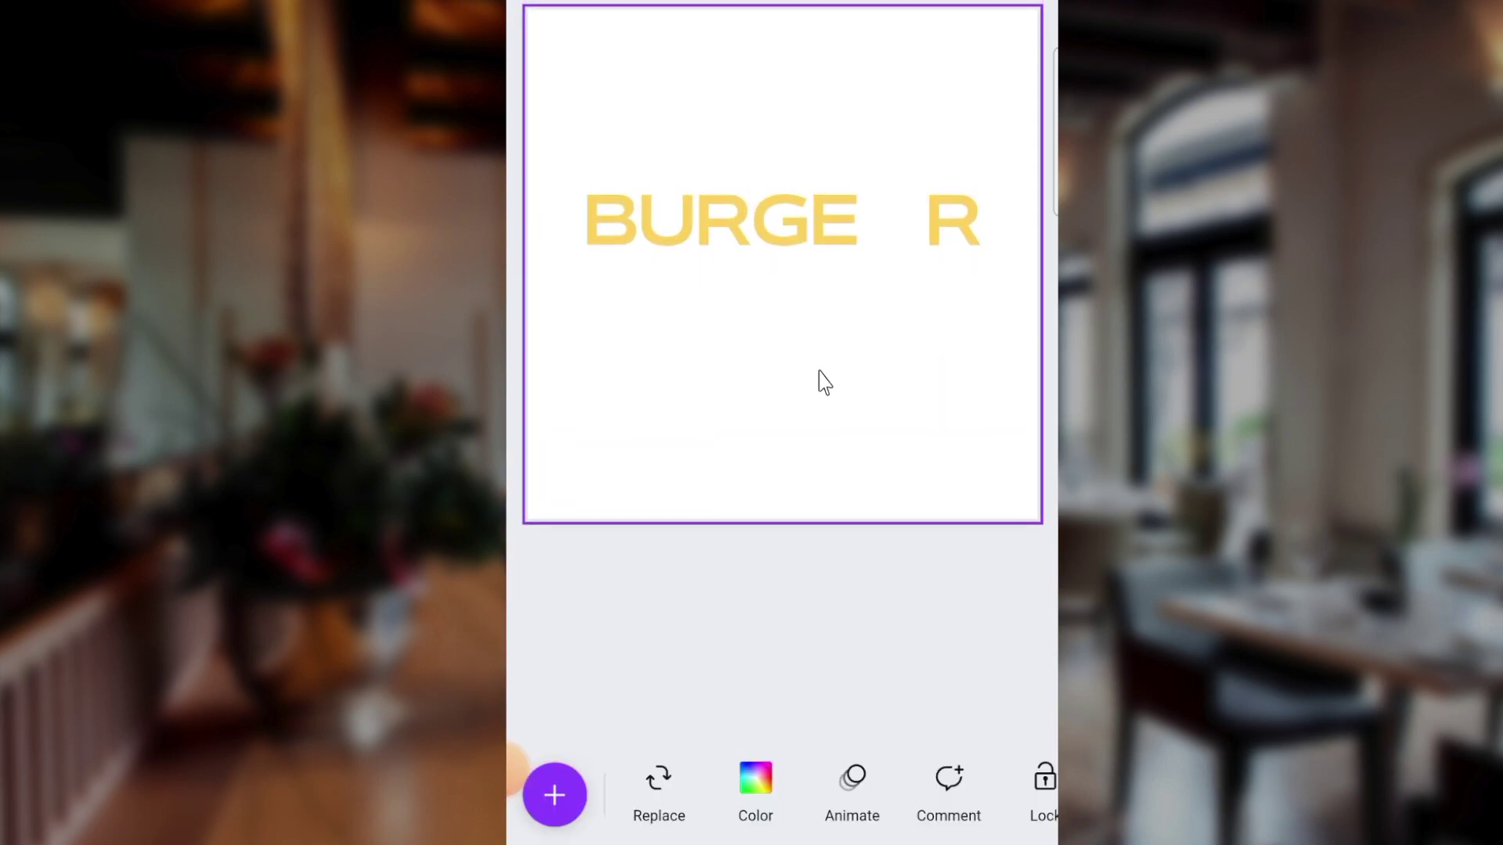
Step: Add a straight line element to the page
click(556, 806)
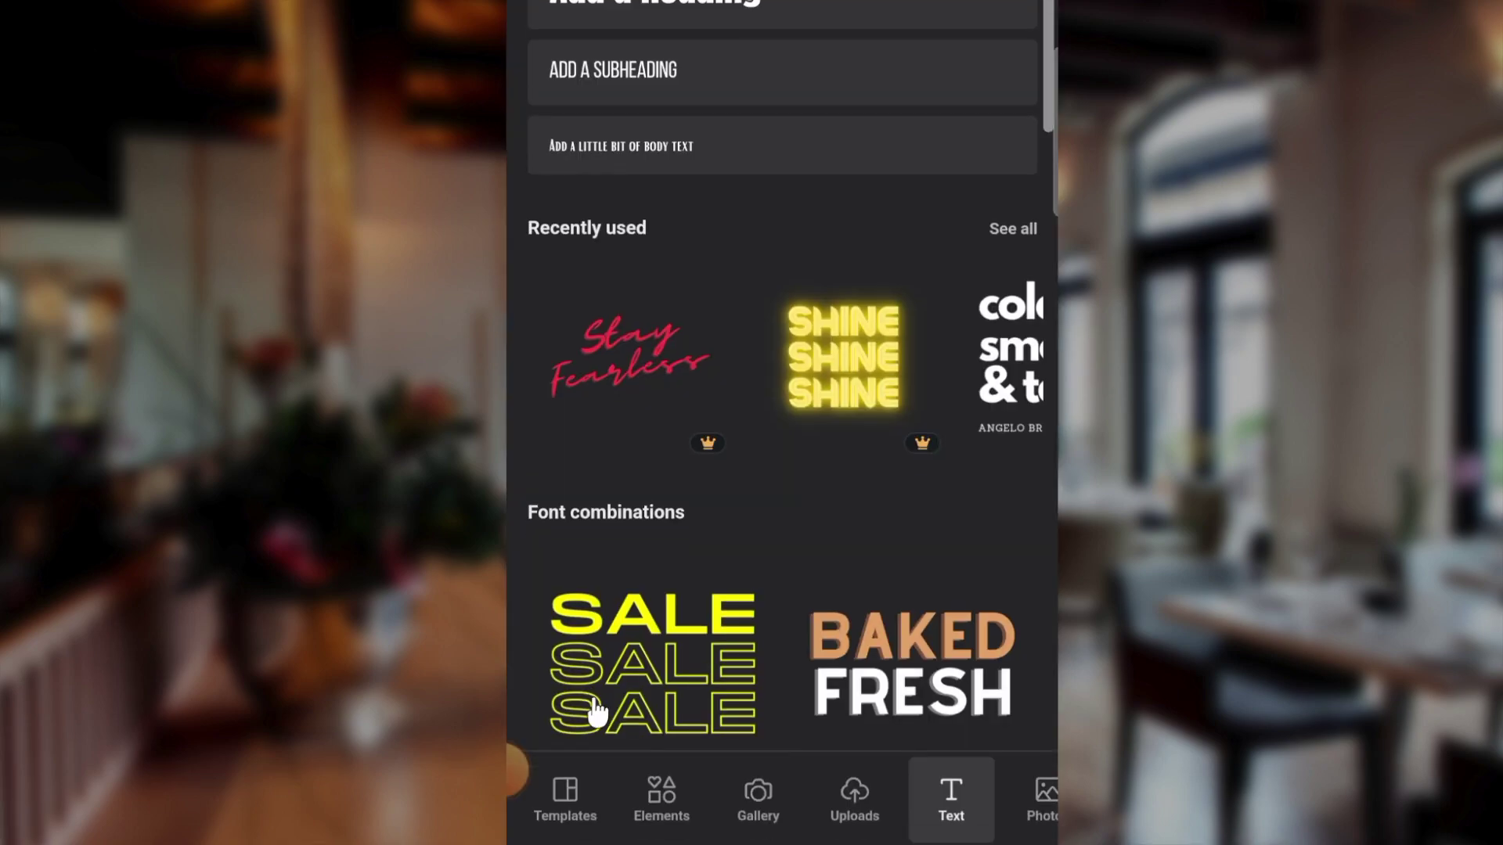
click(670, 790)
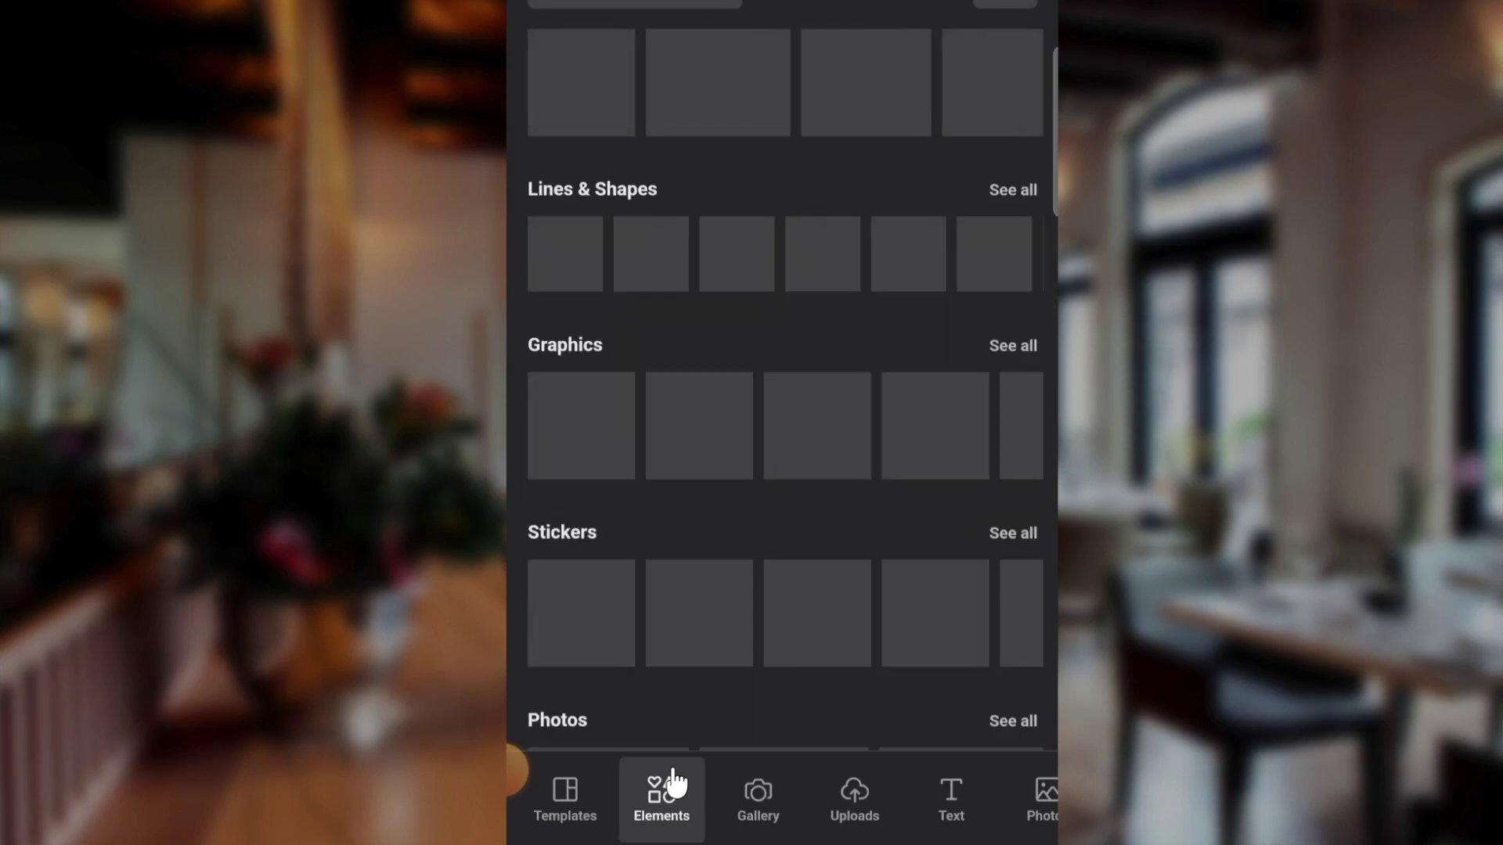
click(736, 262)
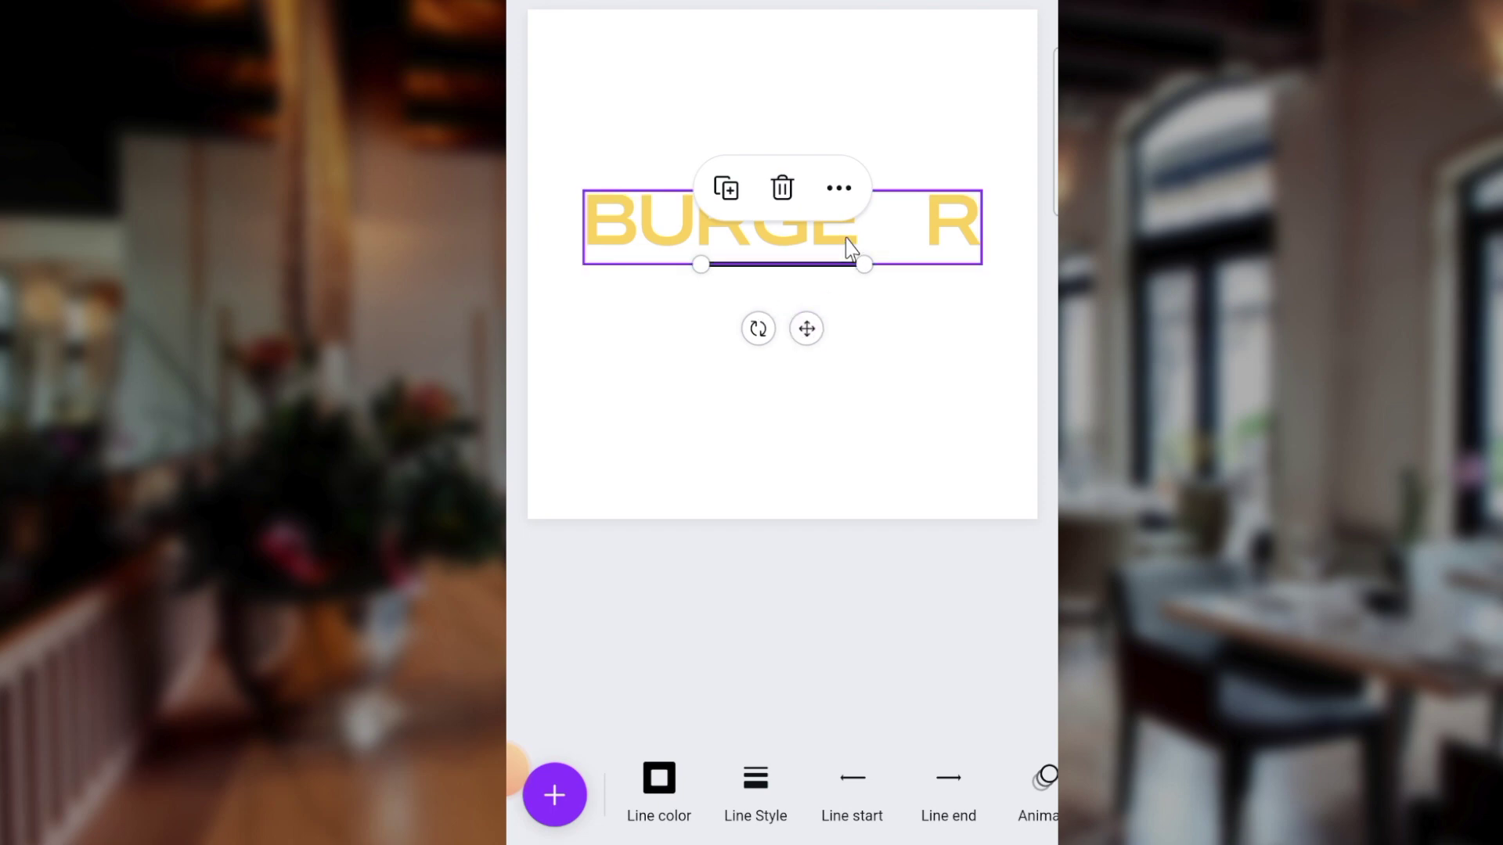
Step: Make the line gold and drag it above the gap before the R
click(663, 781)
click(744, 570)
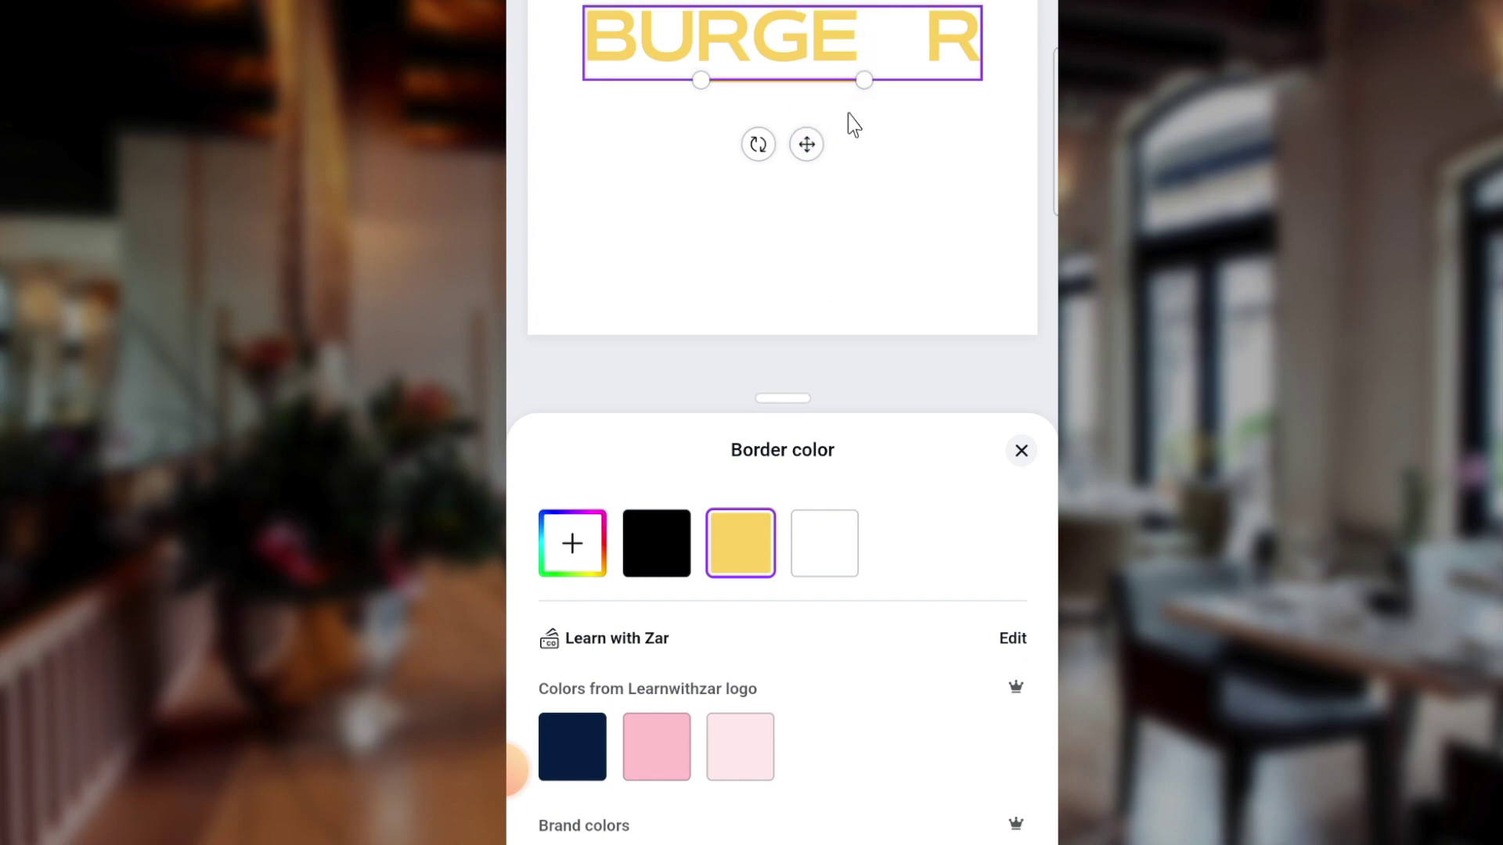
click(855, 208)
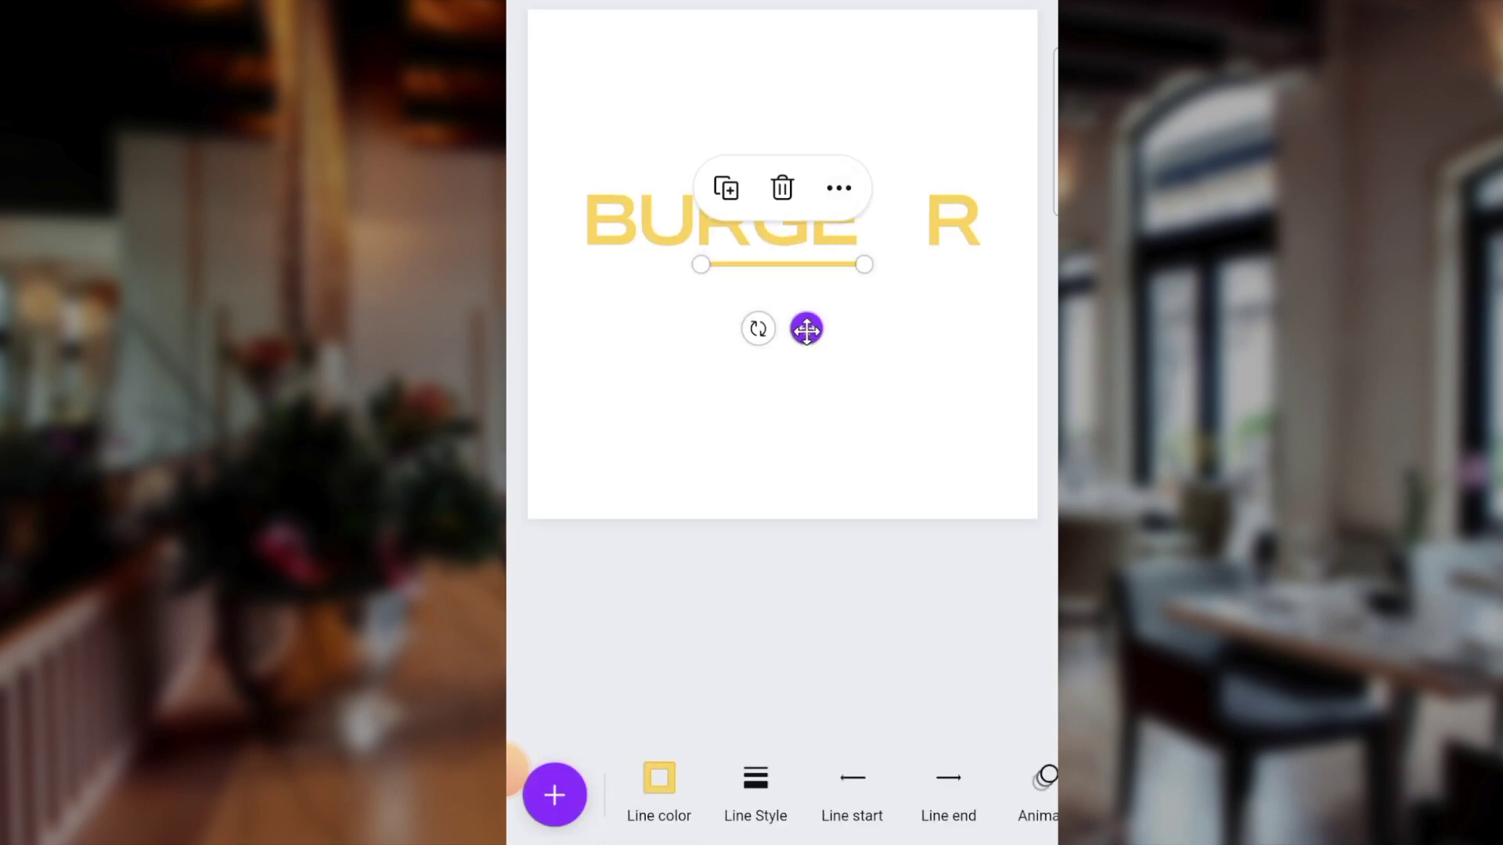
drag(806, 329, 908, 281)
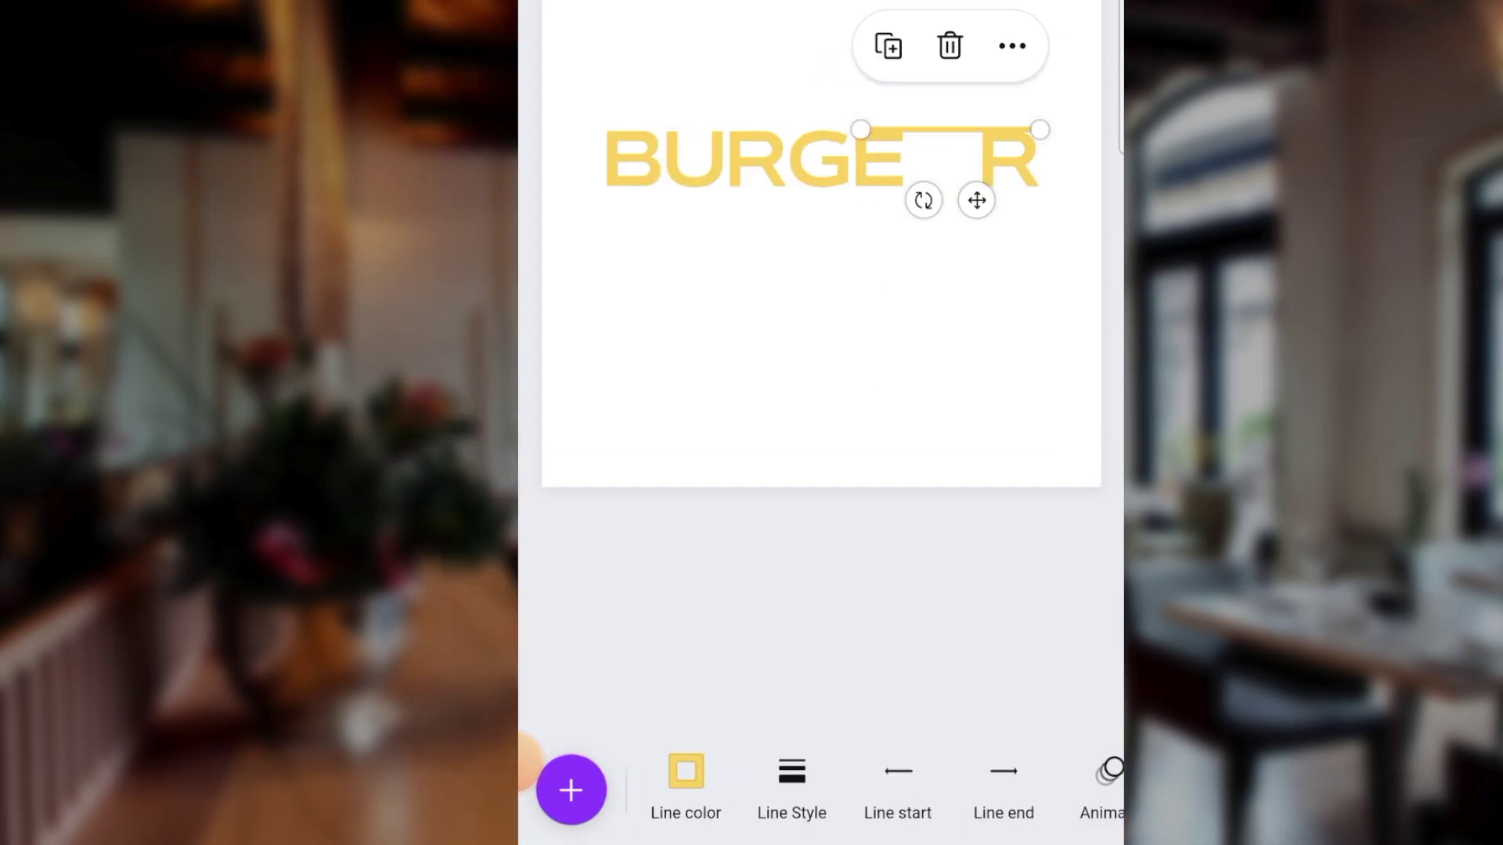
Step: Nudge the gold line vertically until it sits level with the letters' top edge
scroll(861, 783, right, 5)
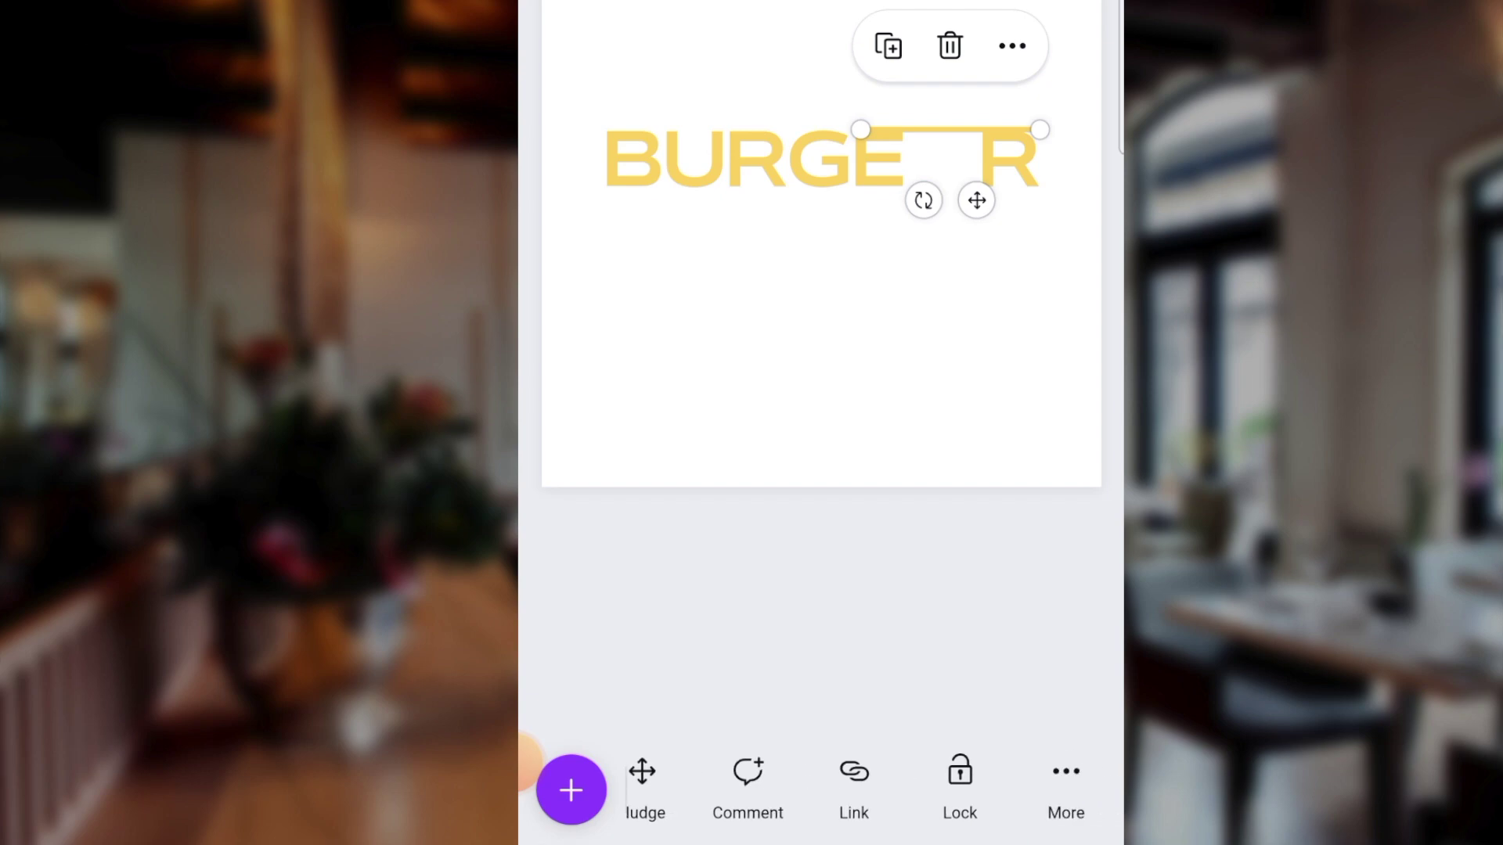
click(646, 790)
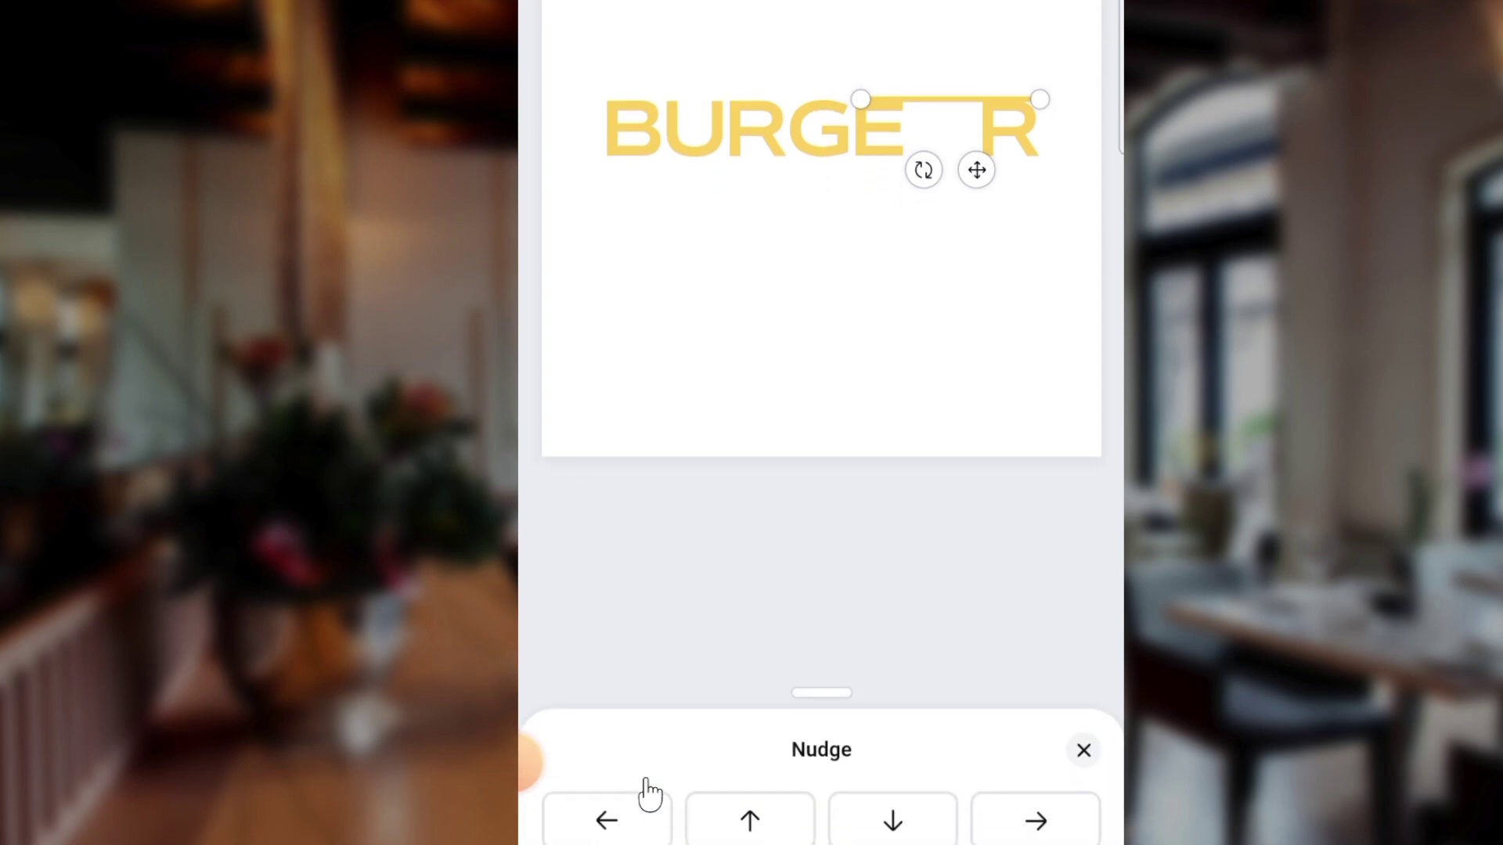
click(750, 796)
click(750, 796)
click(749, 796)
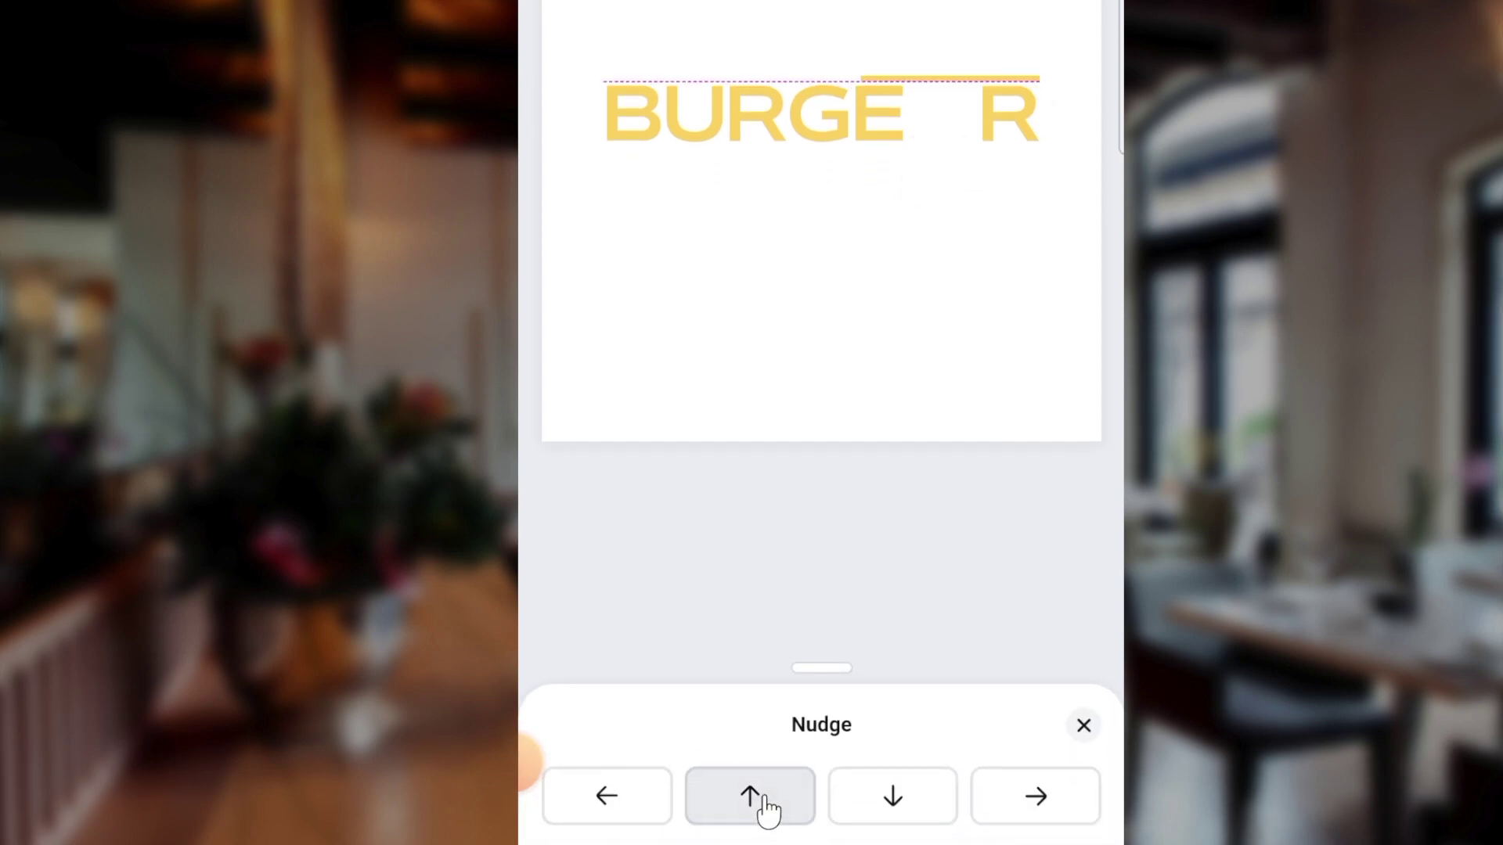
click(750, 796)
click(765, 806)
click(765, 806)
click(876, 807)
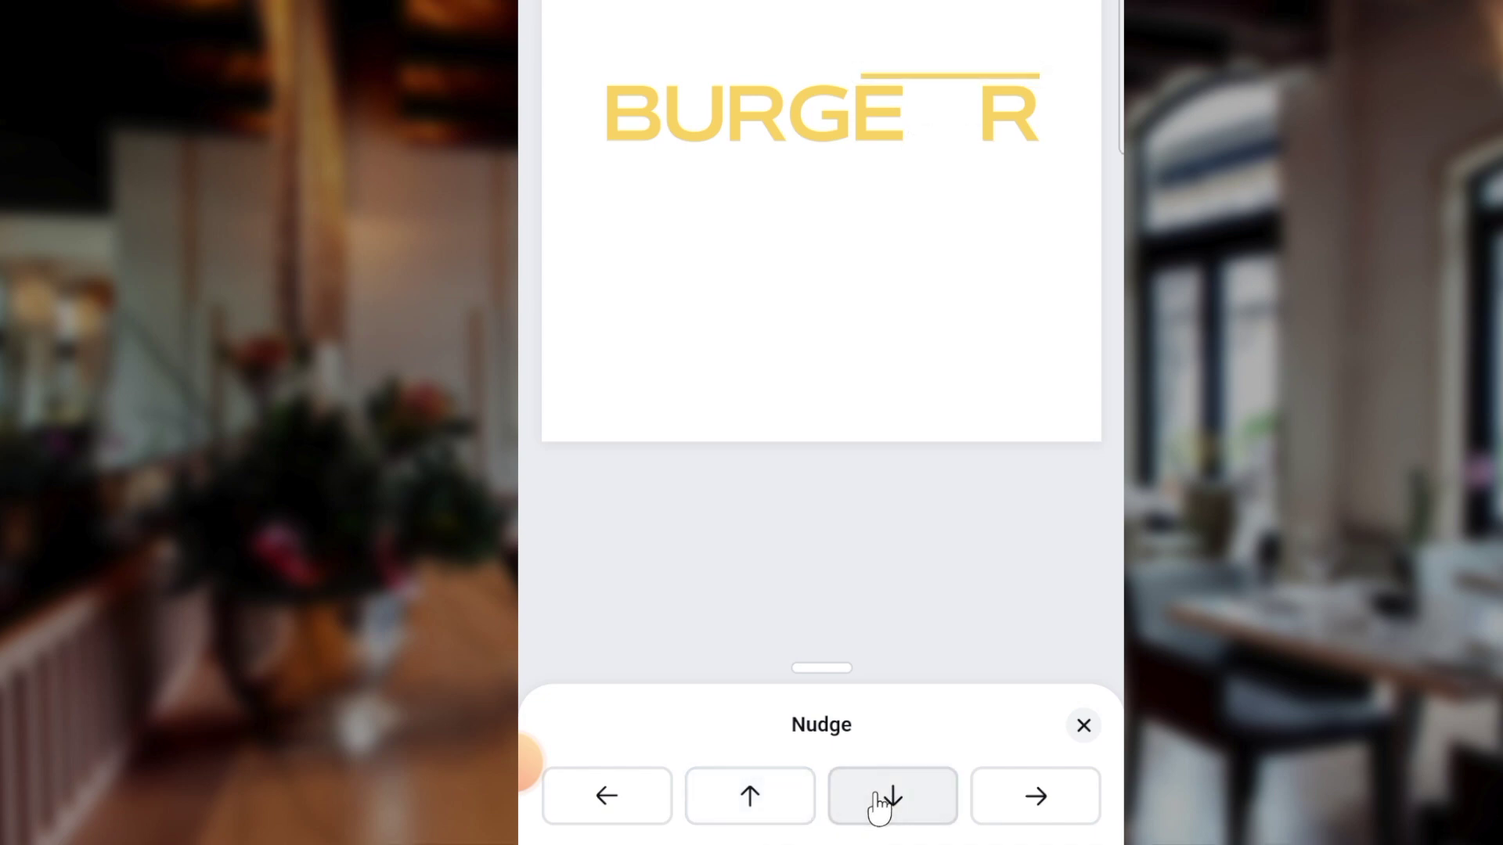
click(877, 809)
click(878, 810)
click(880, 811)
click(881, 811)
click(883, 813)
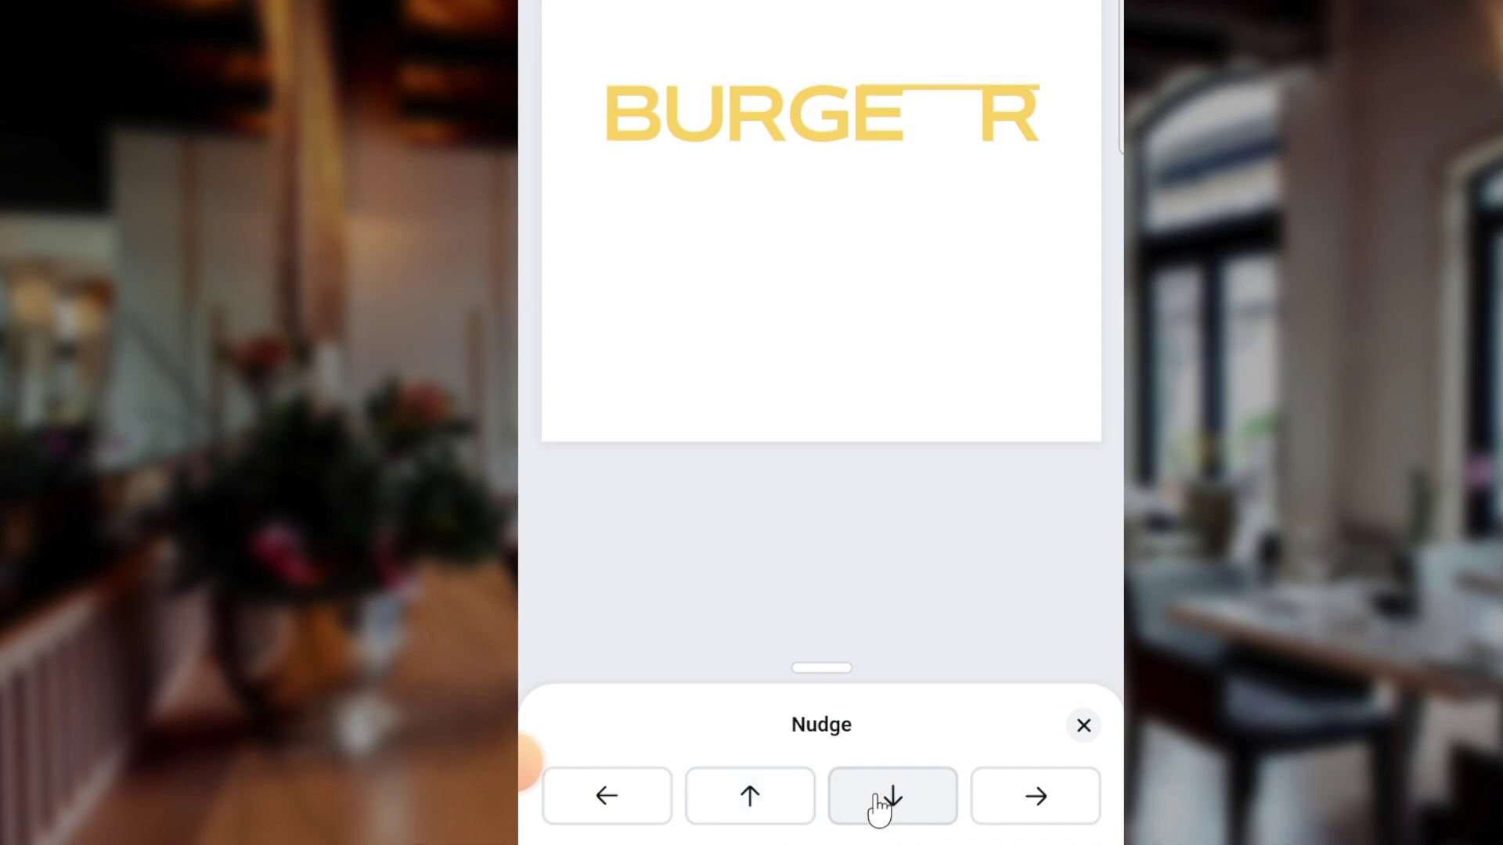
Step: Nudge the line left and right to align it over the gap before the R
click(1026, 812)
click(1026, 812)
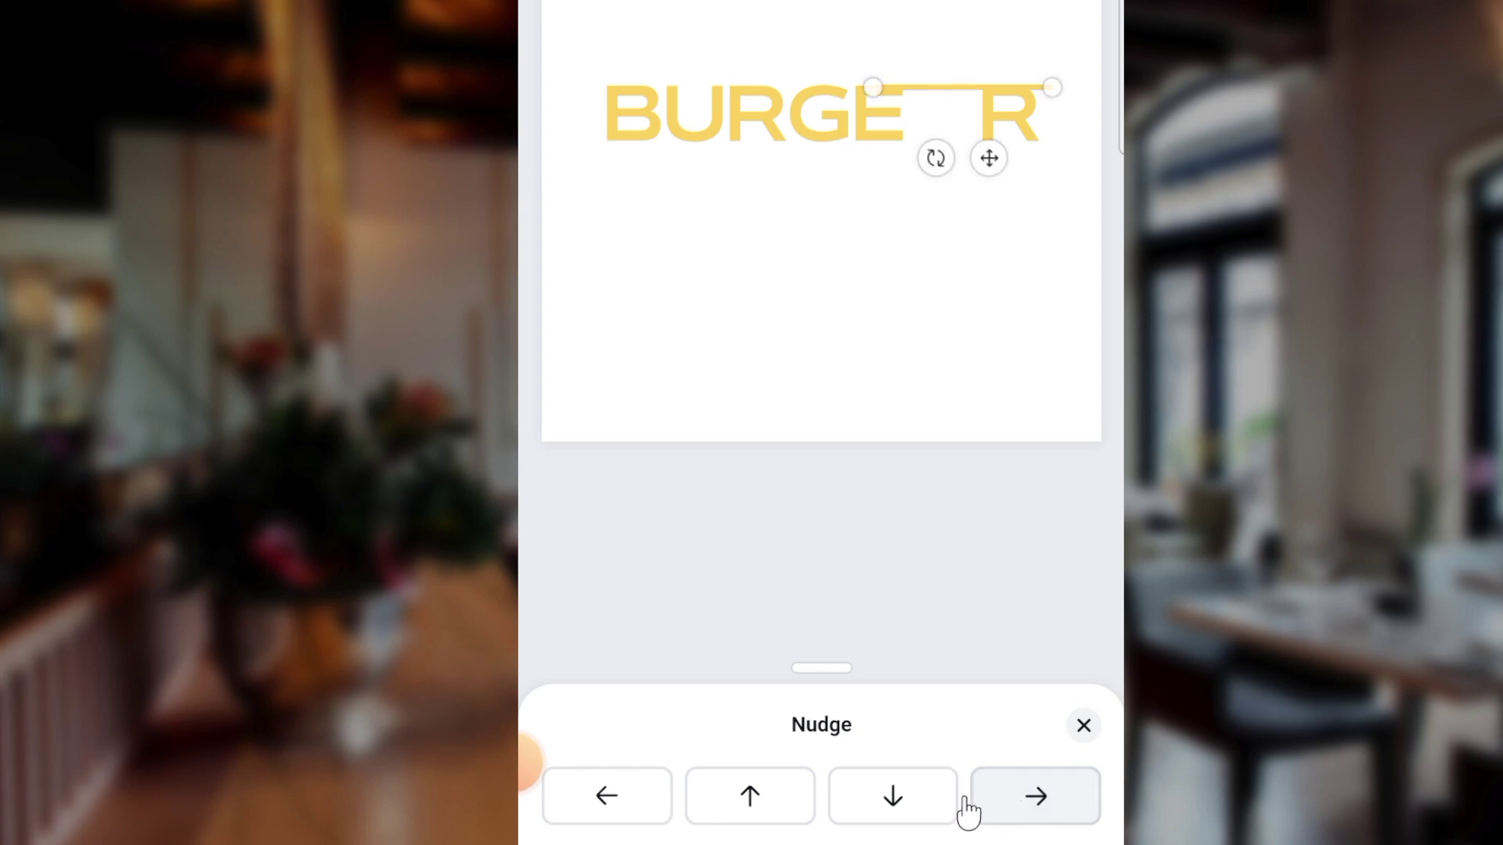
click(614, 806)
click(614, 806)
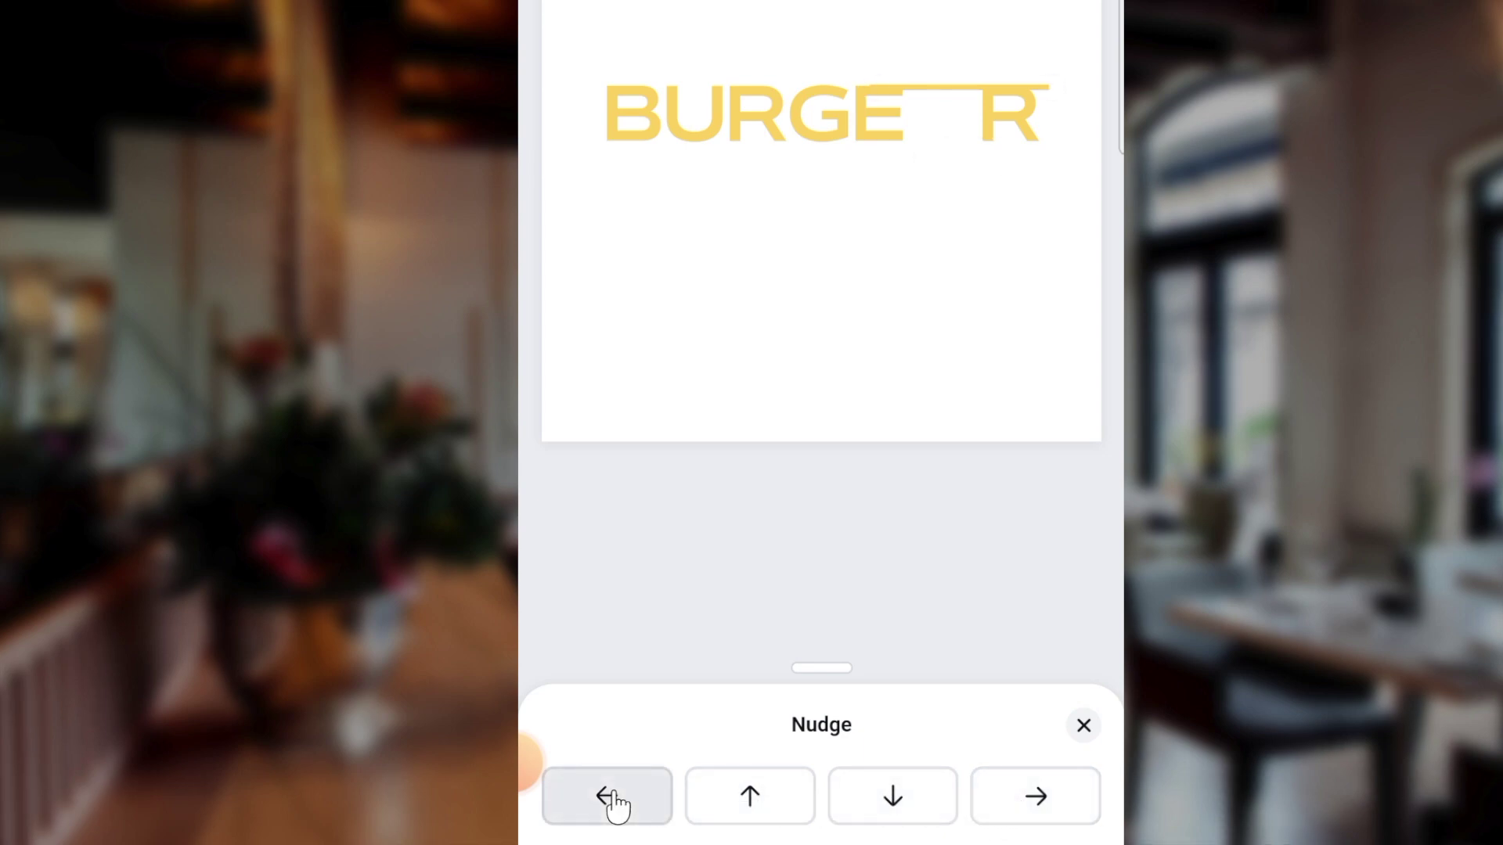
click(614, 806)
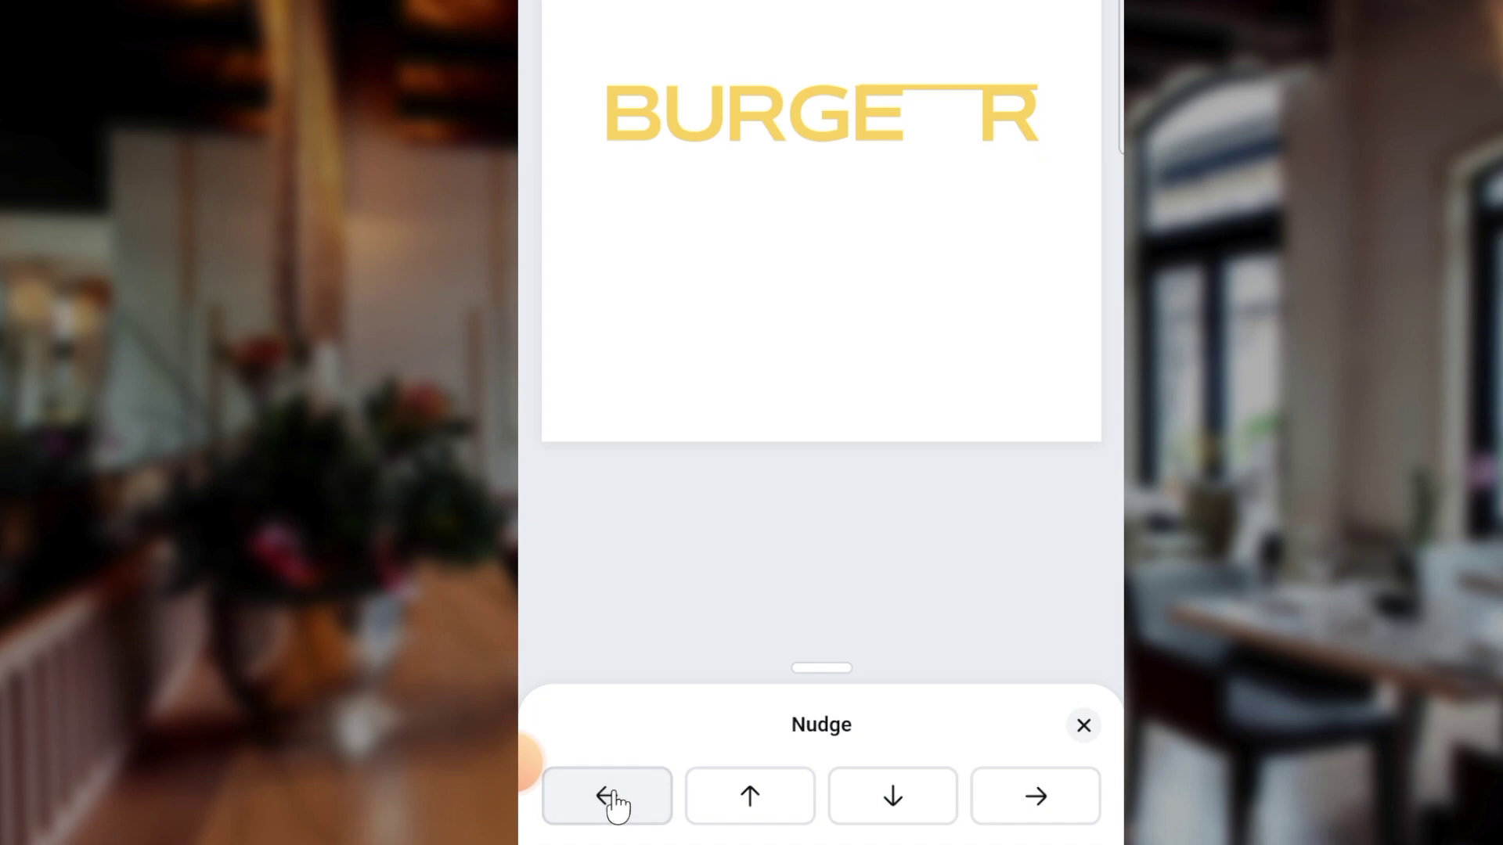
click(615, 806)
click(615, 806)
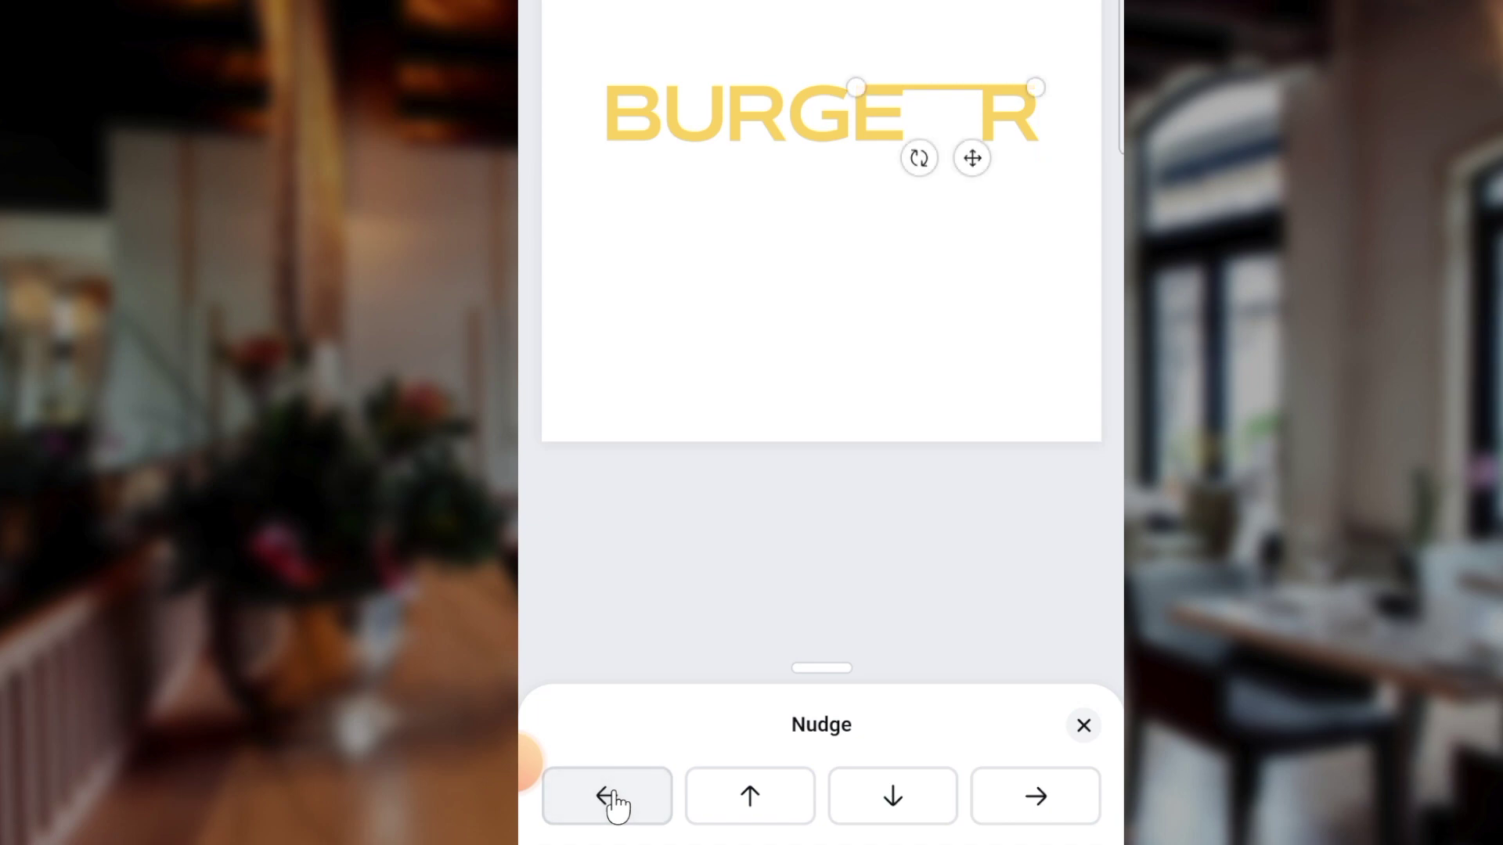
click(778, 802)
click(903, 804)
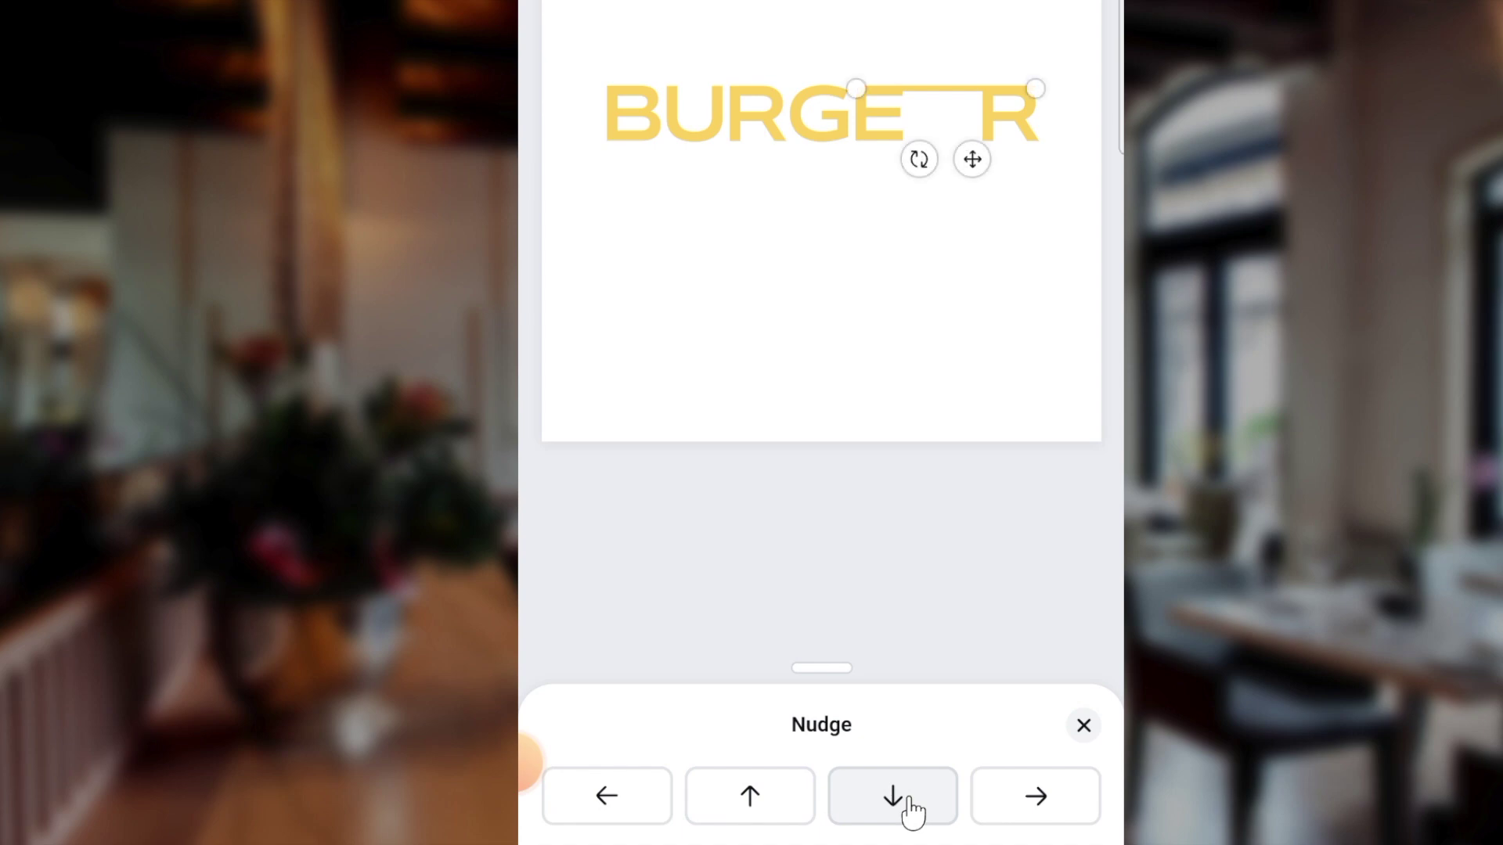
click(1084, 726)
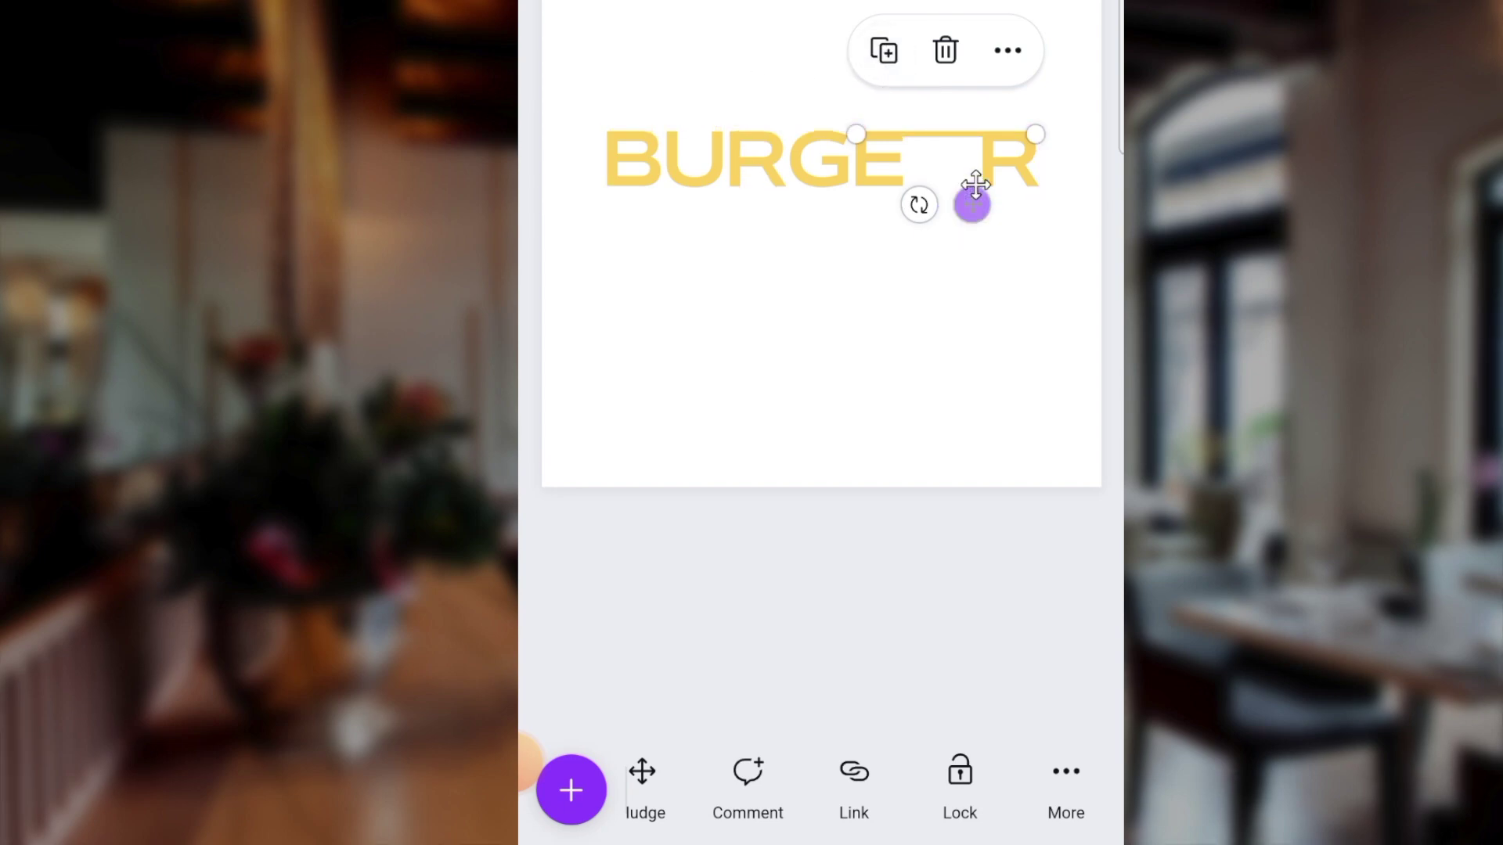
click(1007, 52)
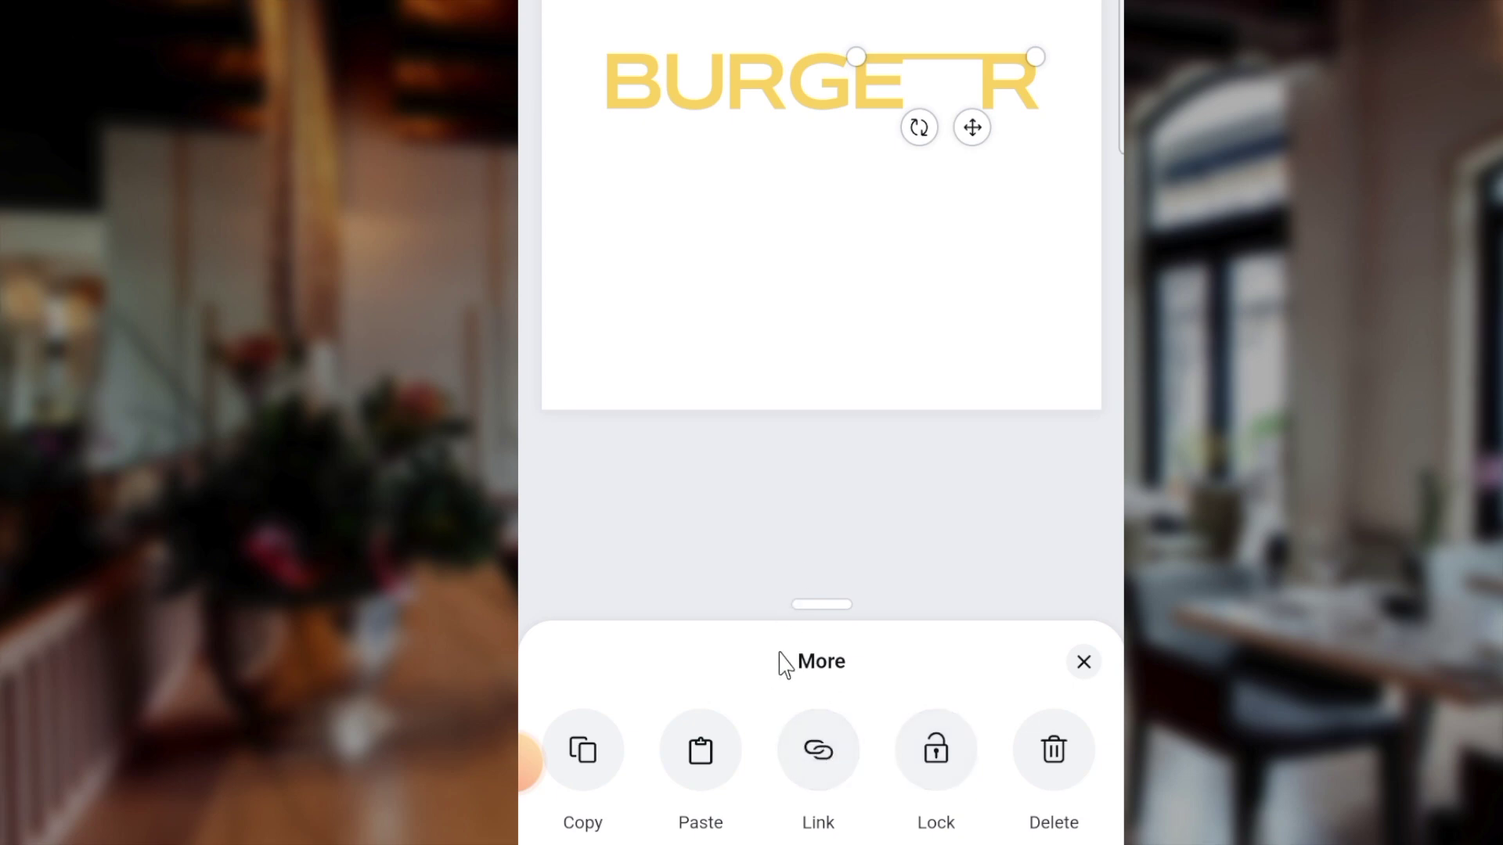
Step: Shorten the gold line to about 97 so it ends just before the R
click(884, 78)
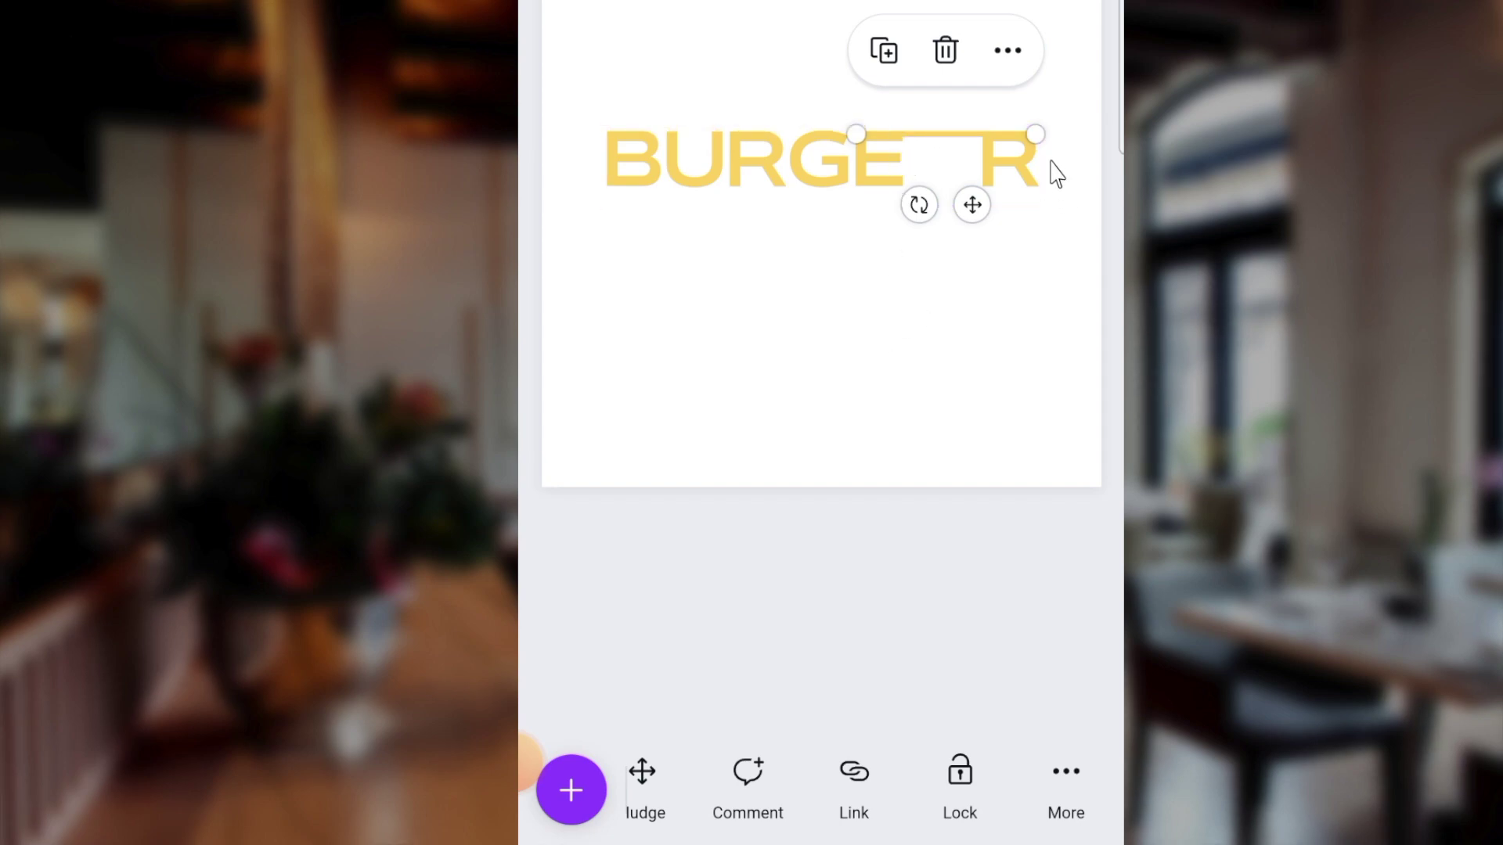
drag(1036, 135, 974, 136)
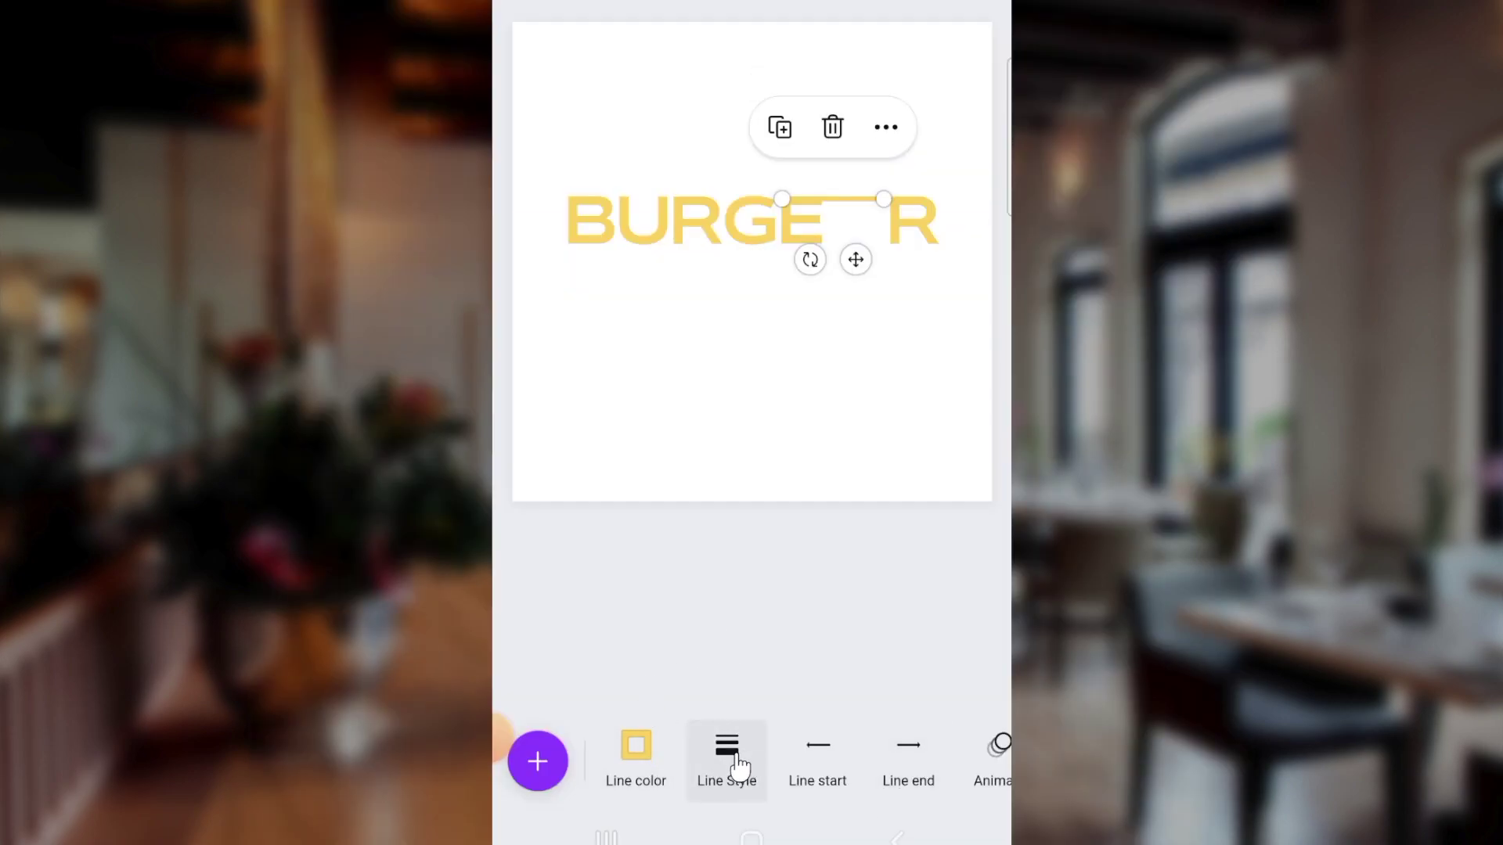
Step: Set the gold line's weight to 10
click(728, 755)
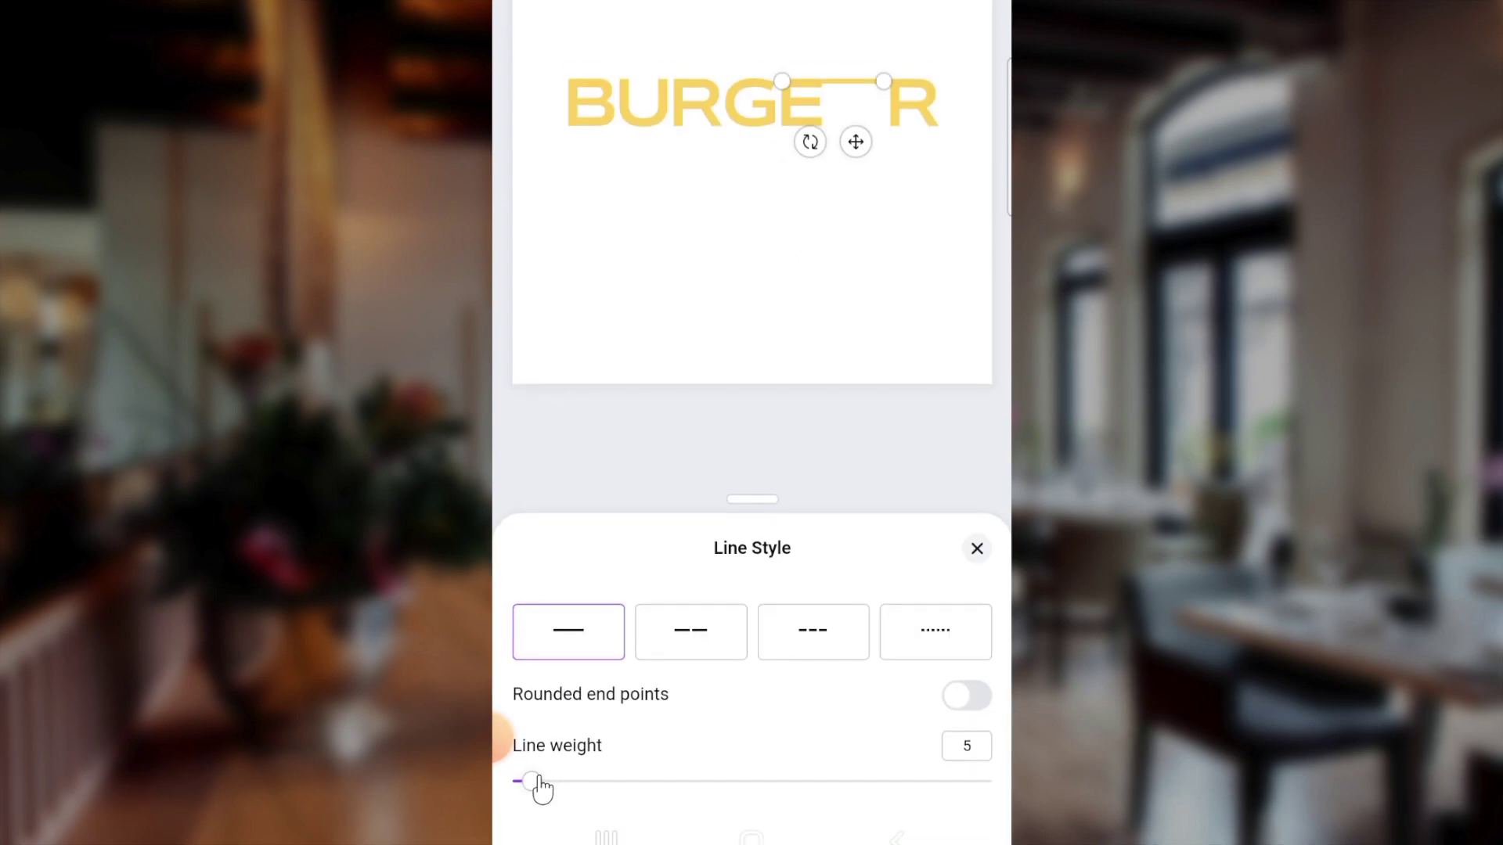
drag(532, 781, 550, 781)
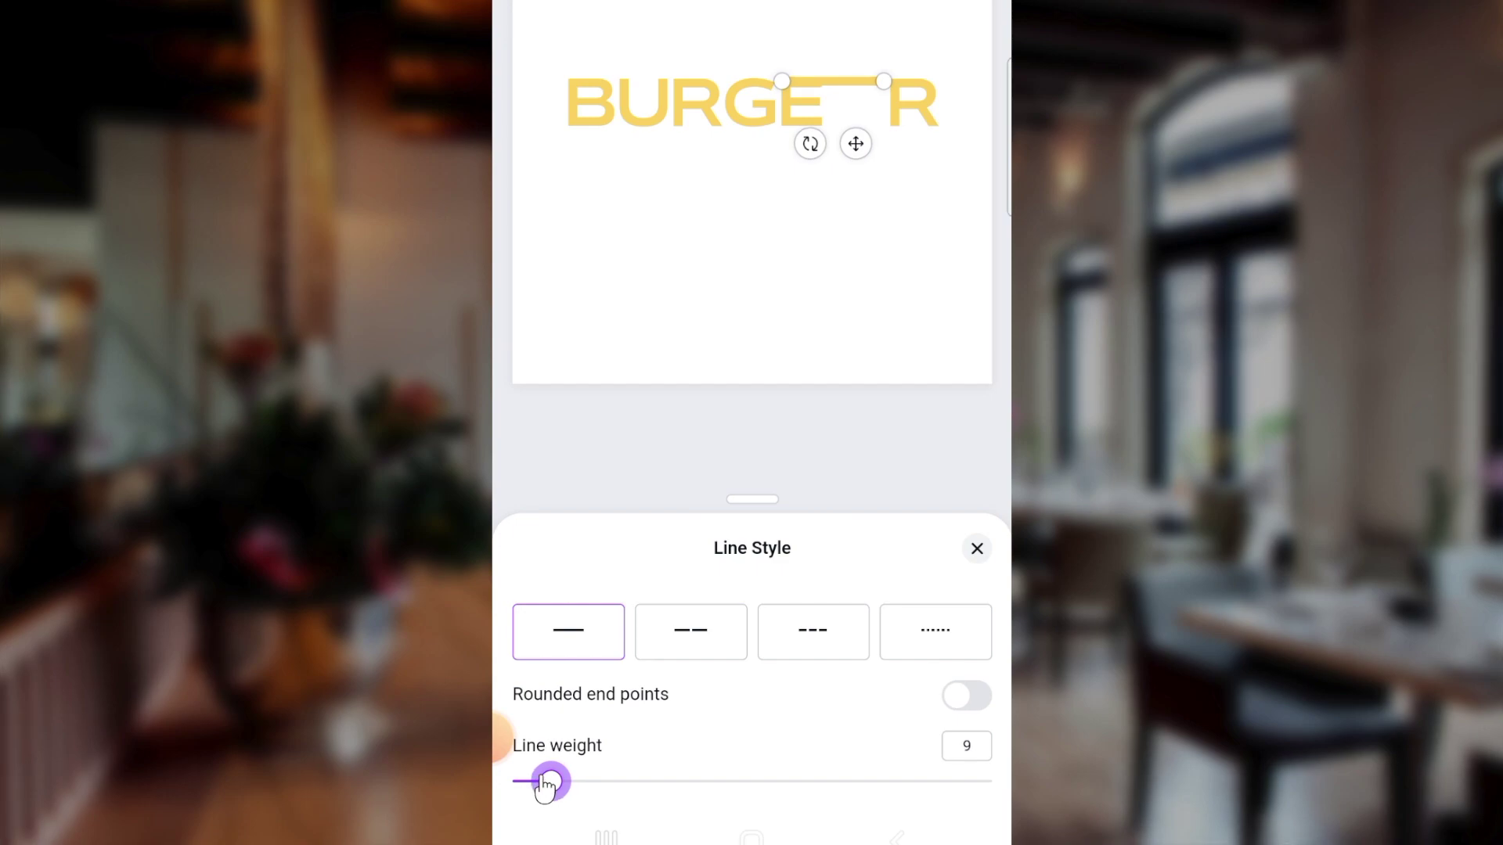
click(883, 487)
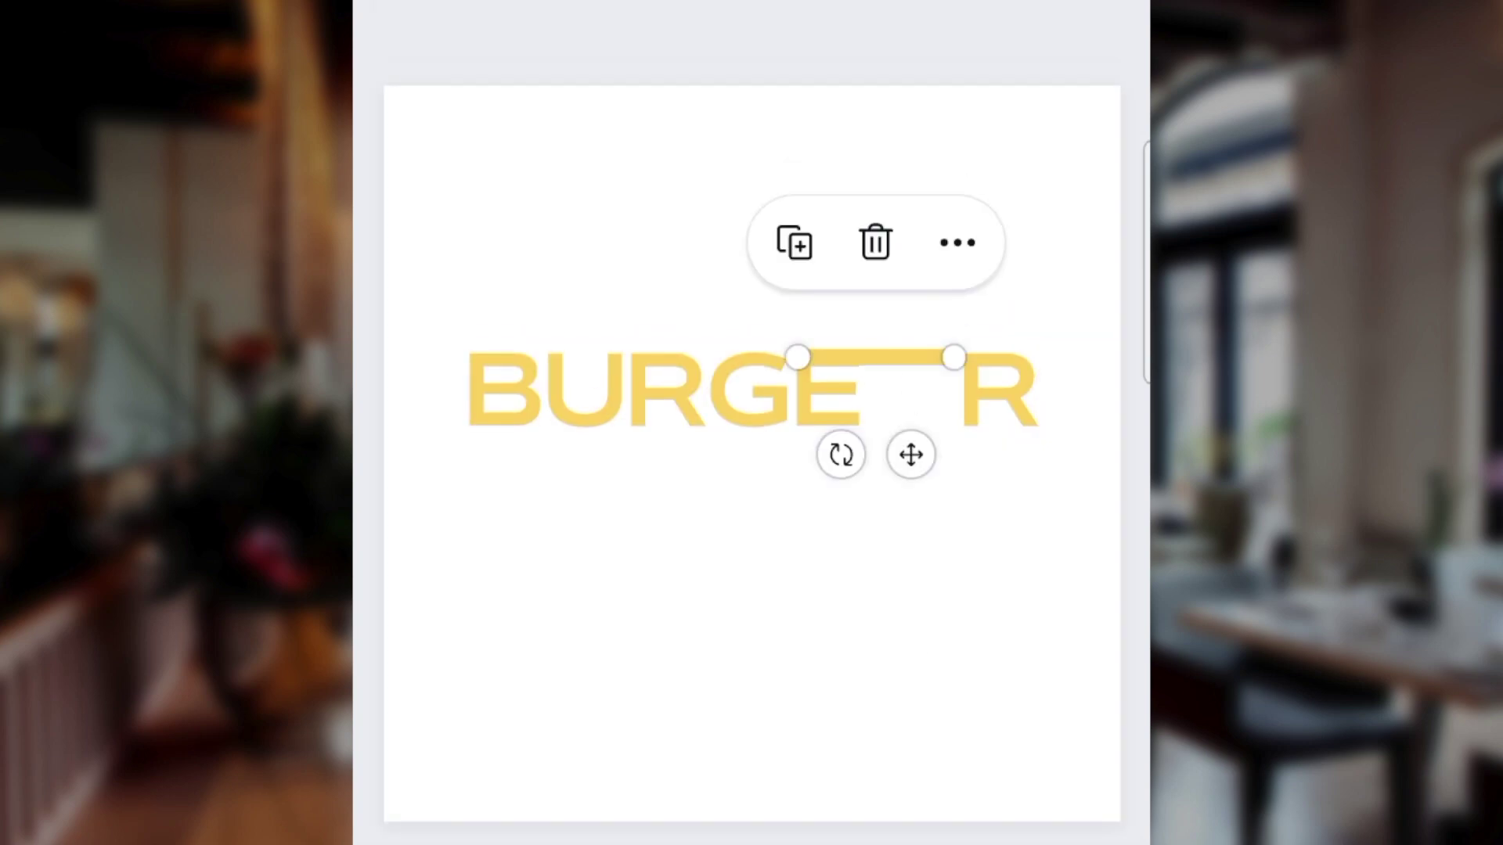
Step: Duplicate the line into middle and bottom bars, forming a stretched second E
key(ctrl+d)
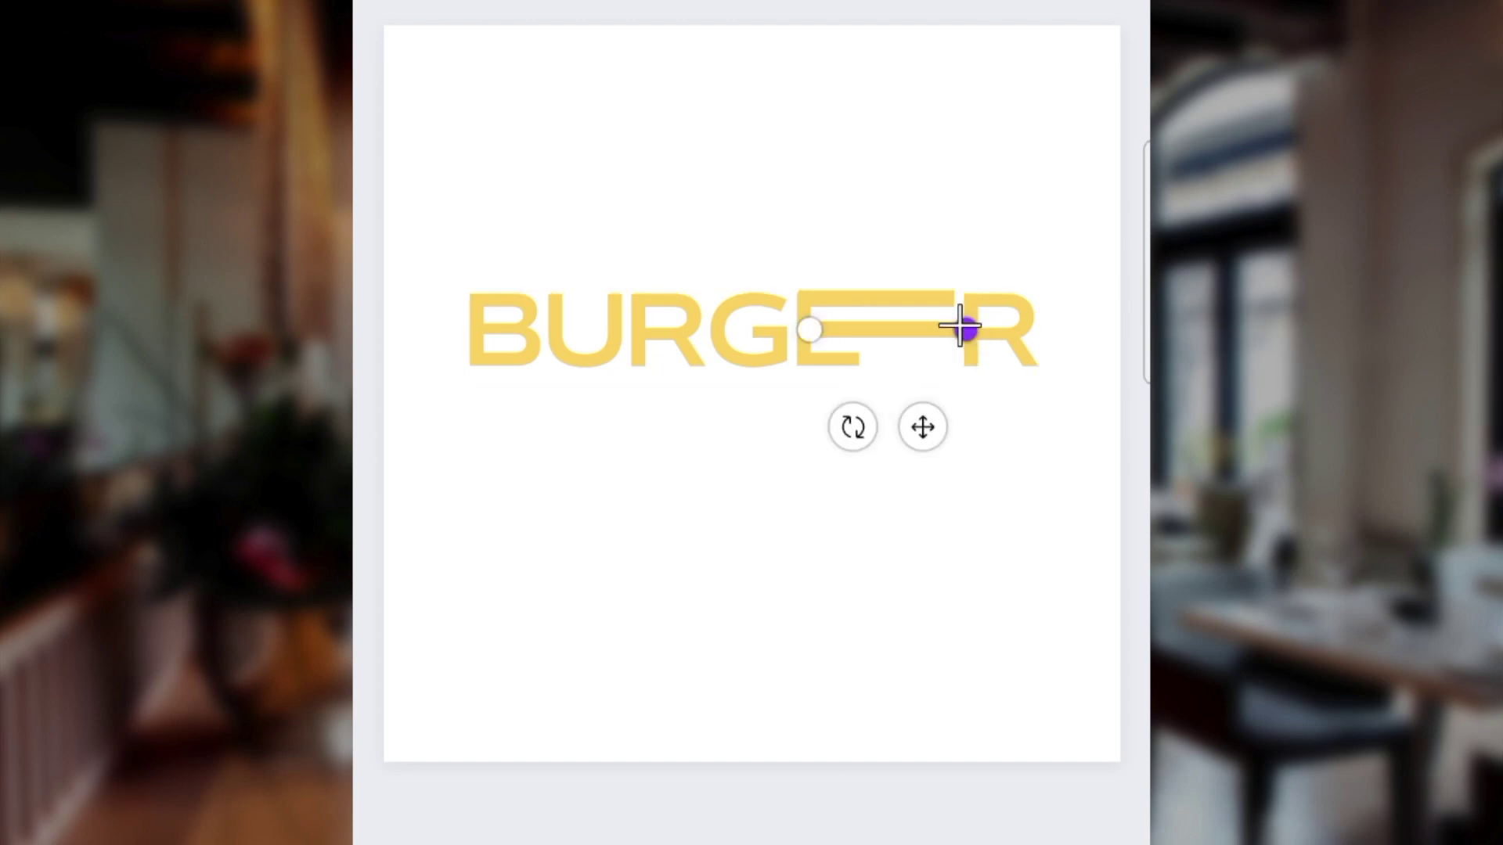
drag(947, 329, 871, 456)
click(865, 446)
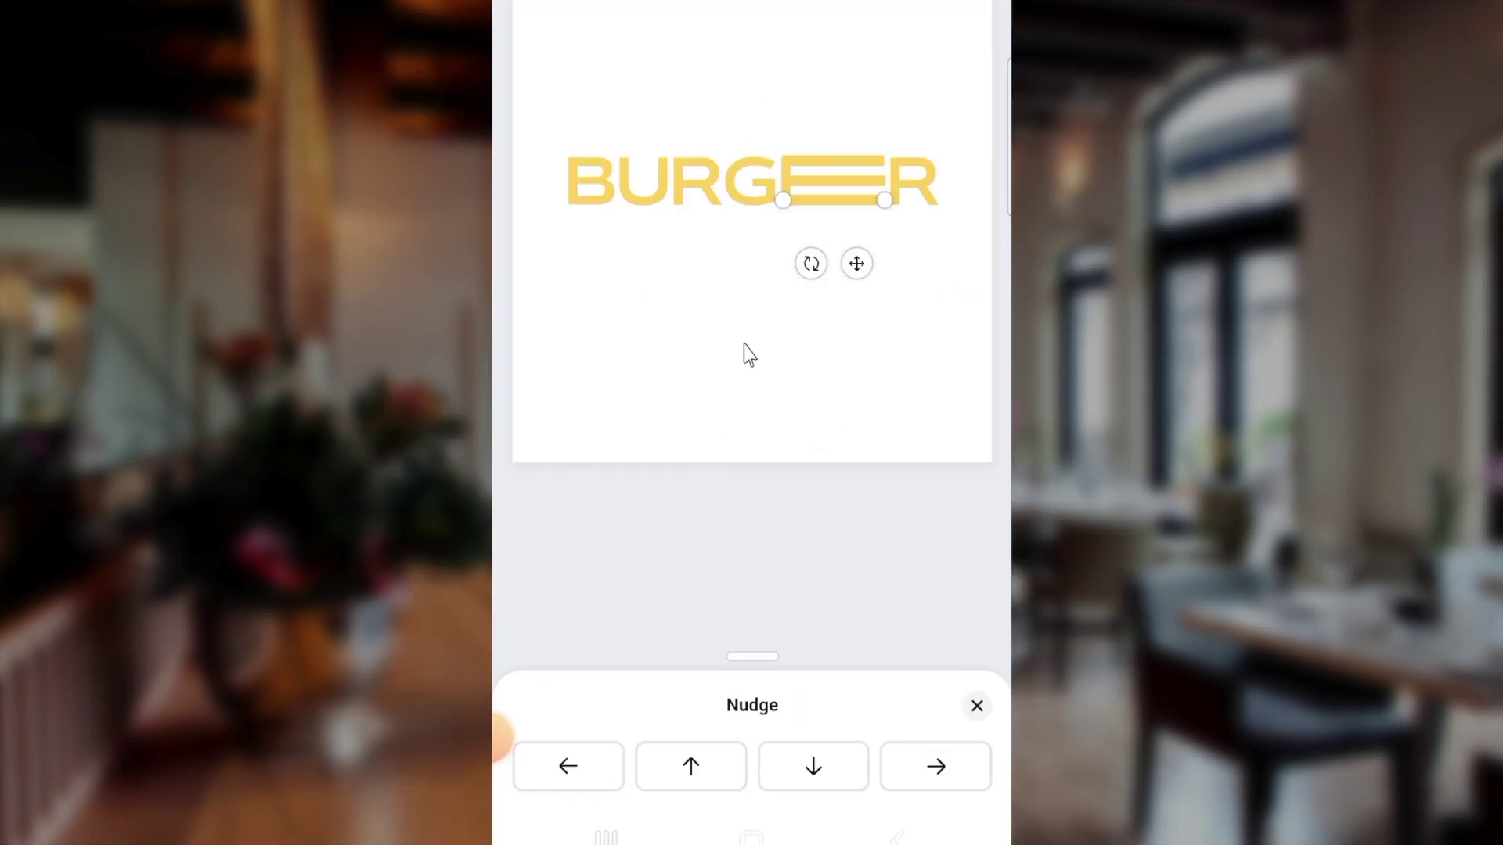
click(741, 535)
click(745, 536)
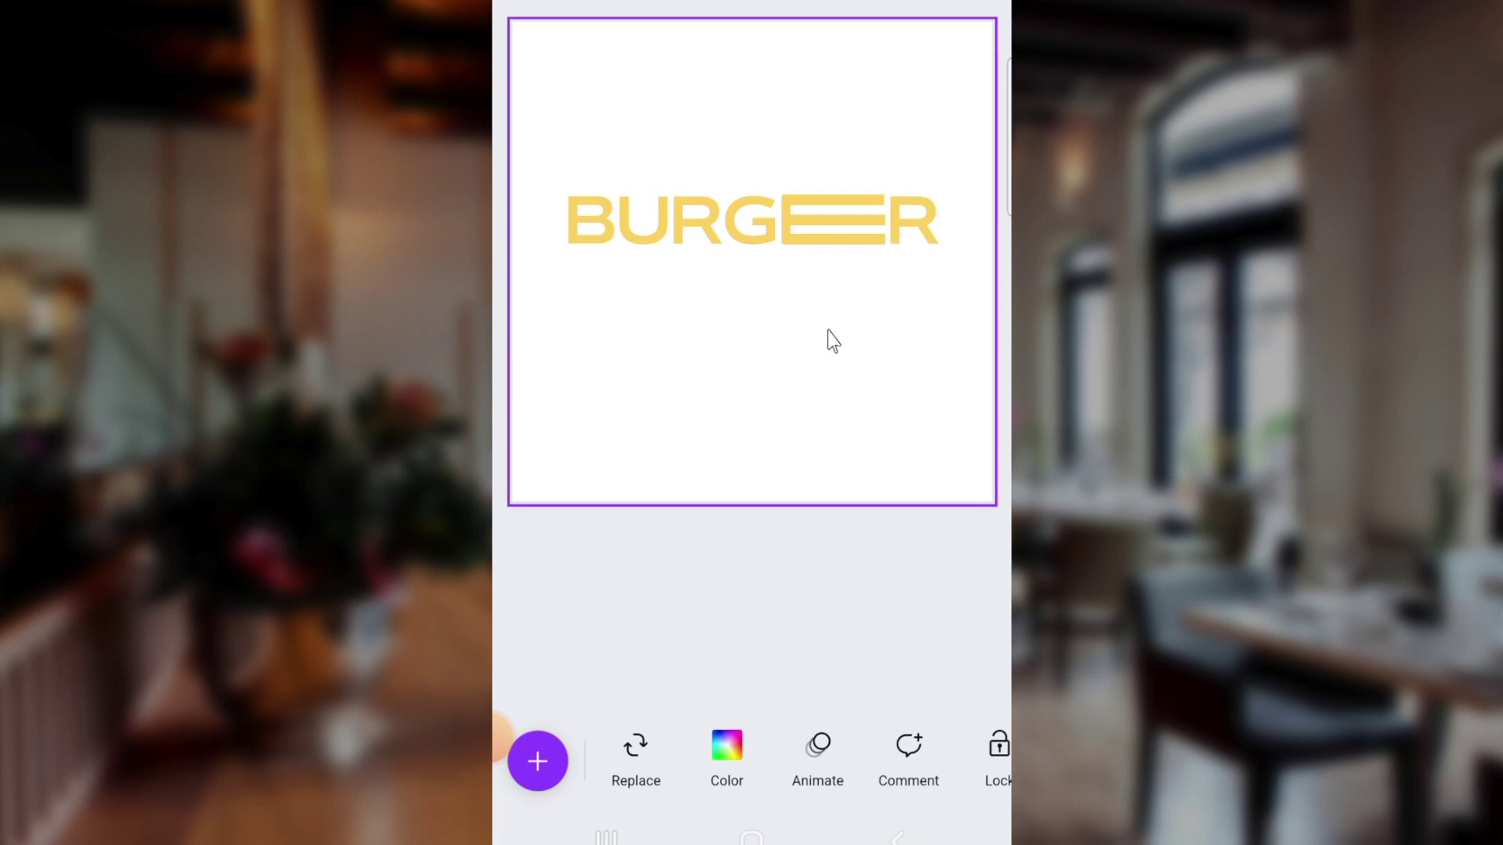
Step: Duplicate the BURGER text and move the copy below it
click(625, 255)
click(701, 125)
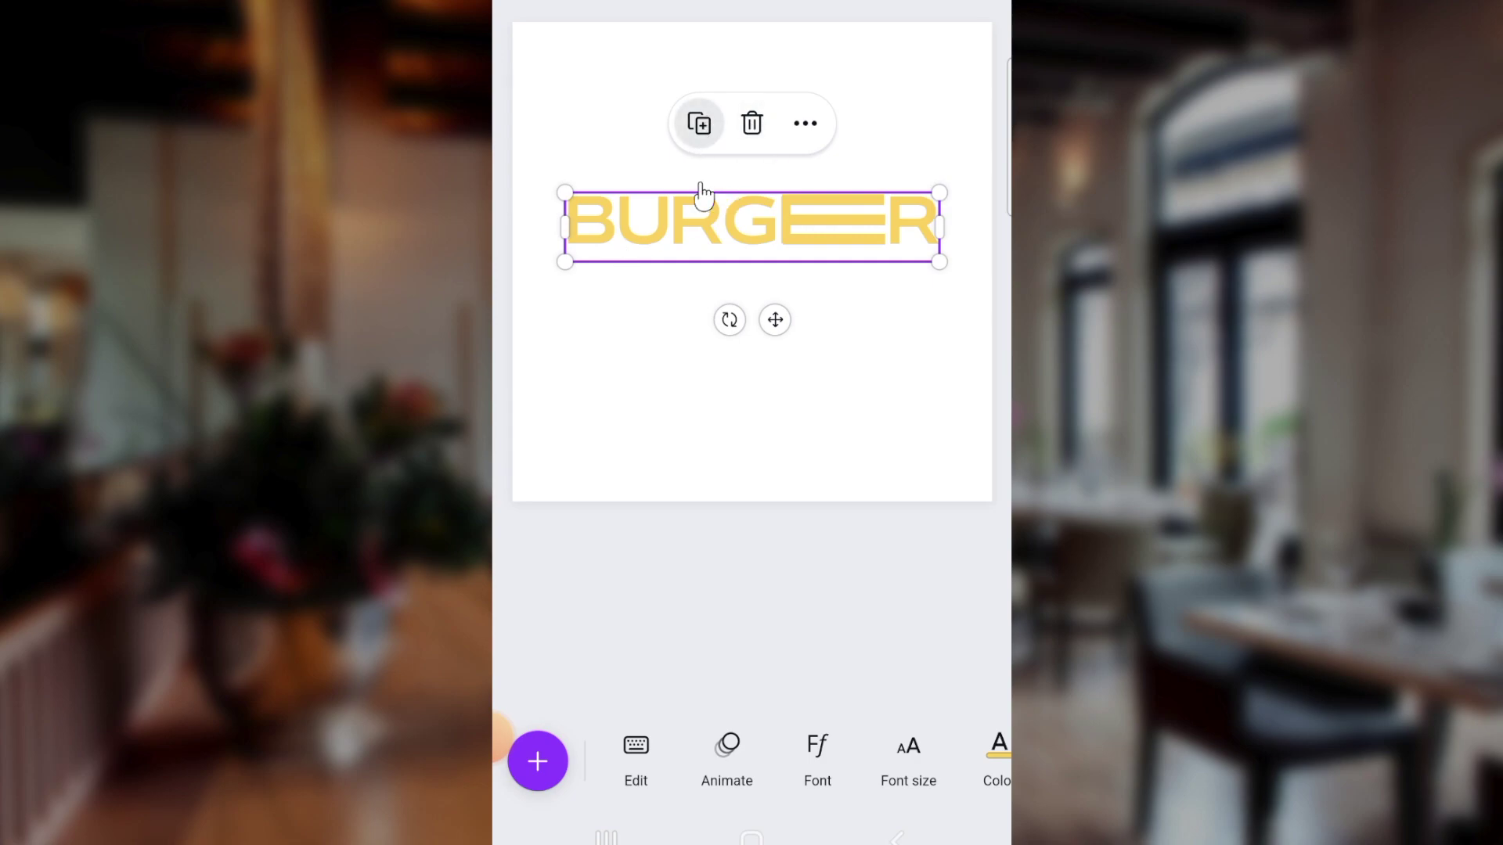
drag(704, 245, 702, 317)
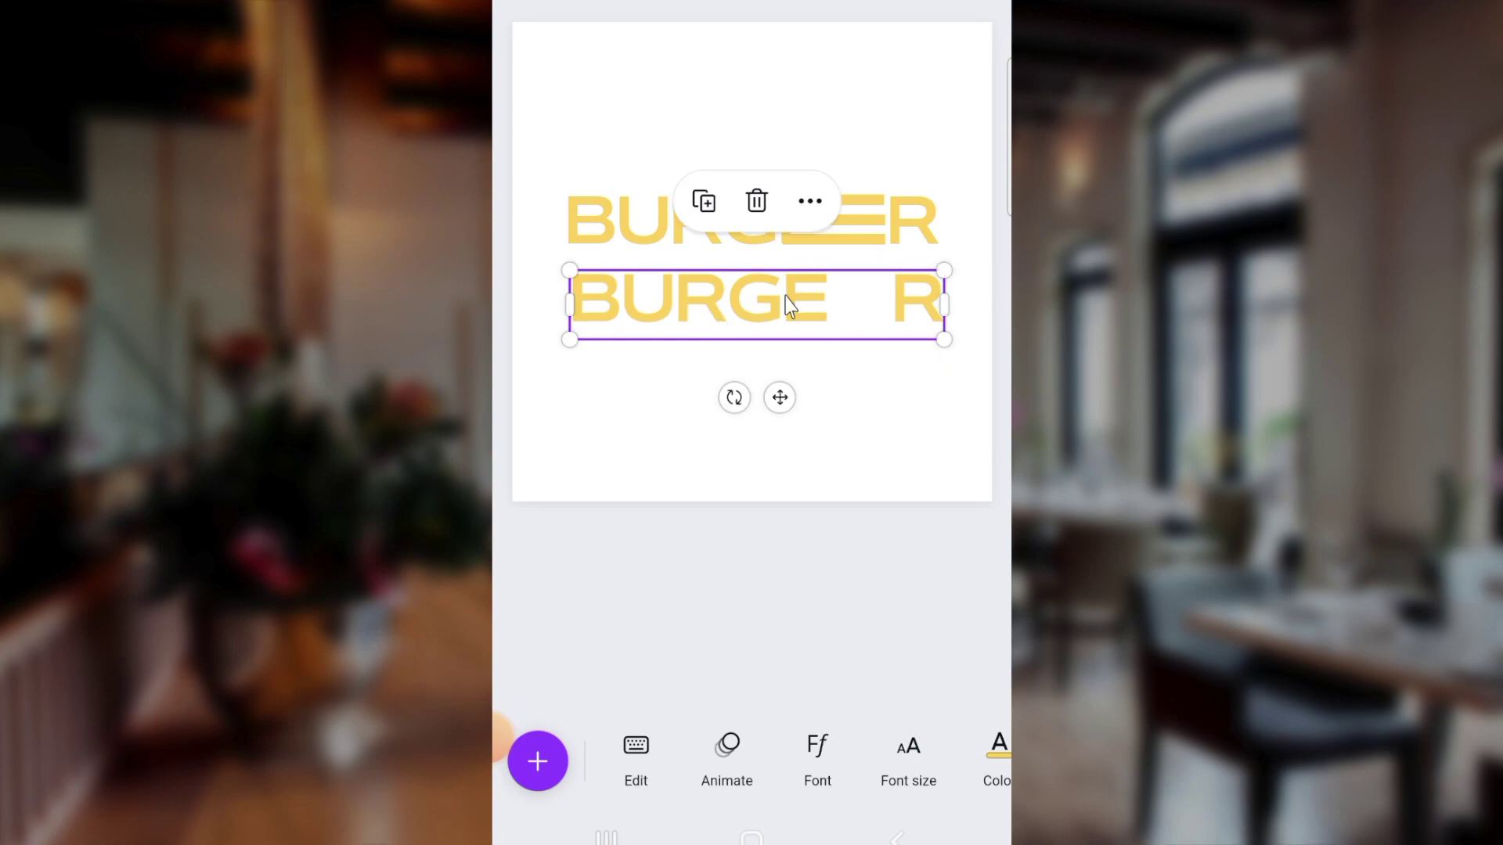
Step: Retype the copied text as 'P LACE', leaving a gap after the P
click(892, 308)
text(P )
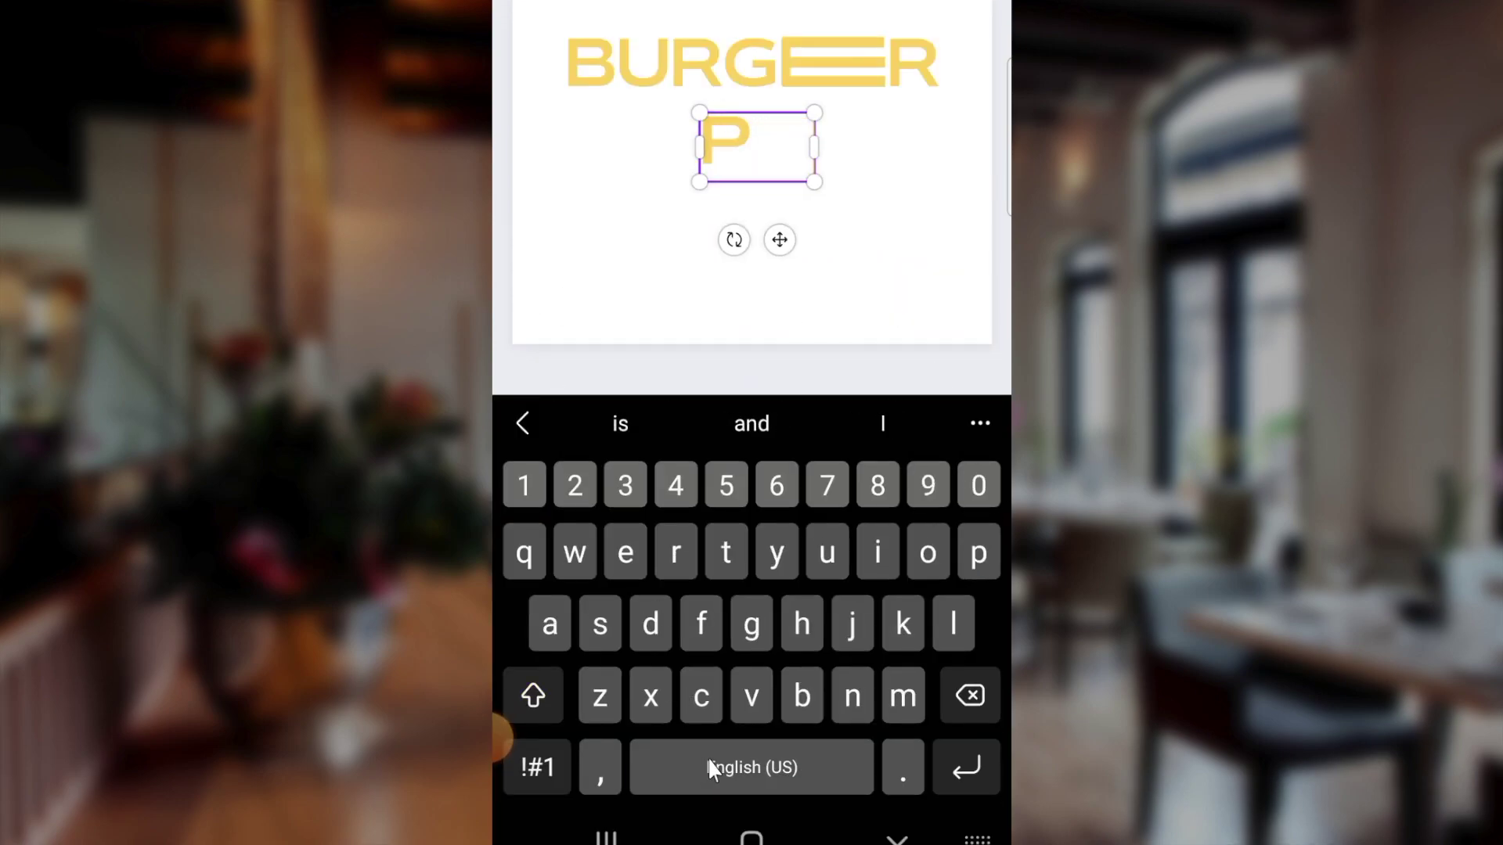
text(a)
key(BackSpace)
key(shift)
key(shift)
text(LACE)
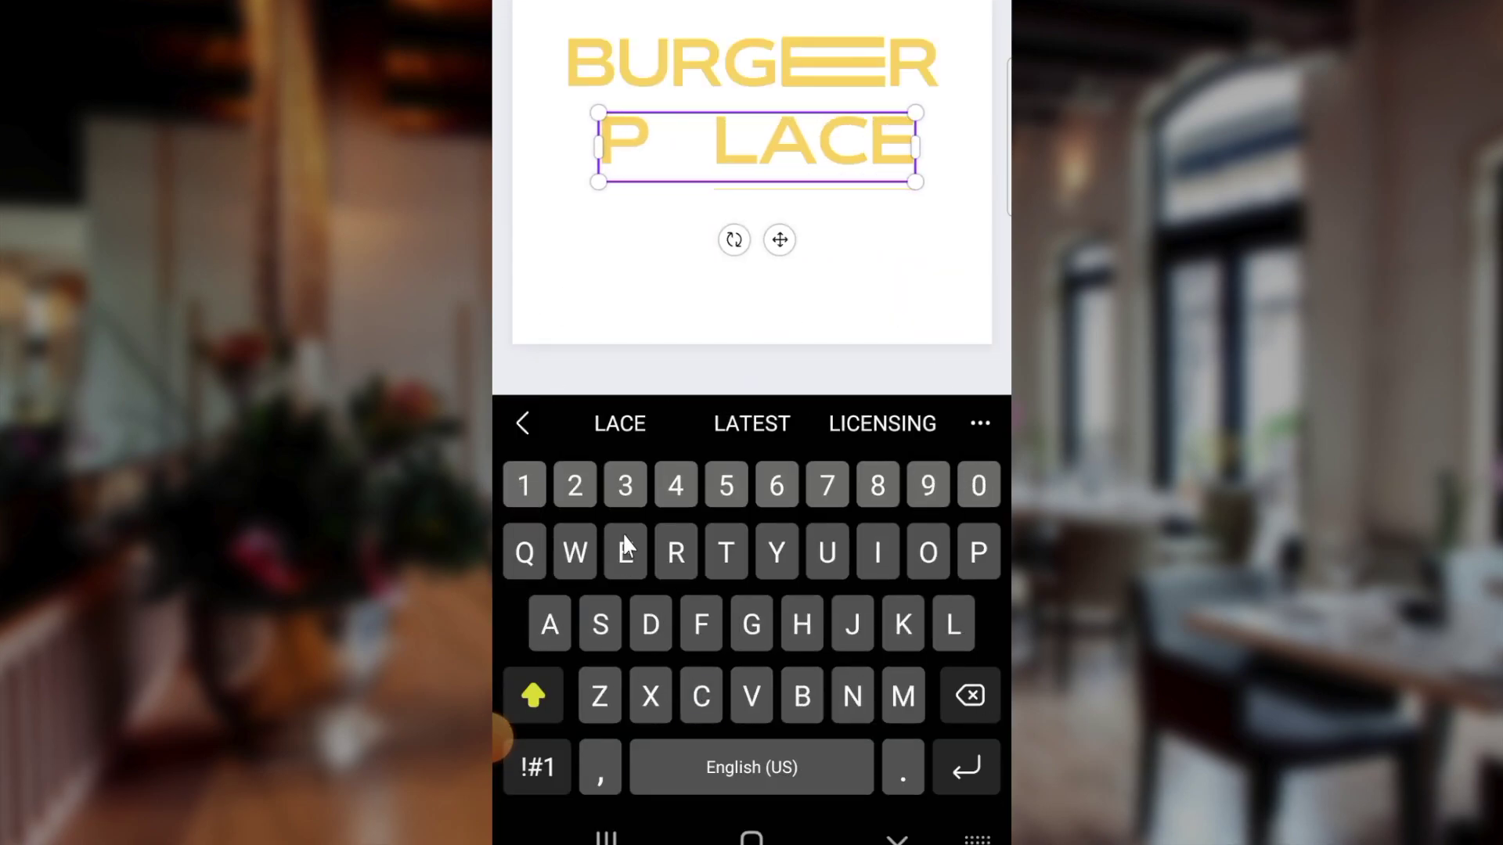
click(838, 285)
click(815, 302)
click(671, 401)
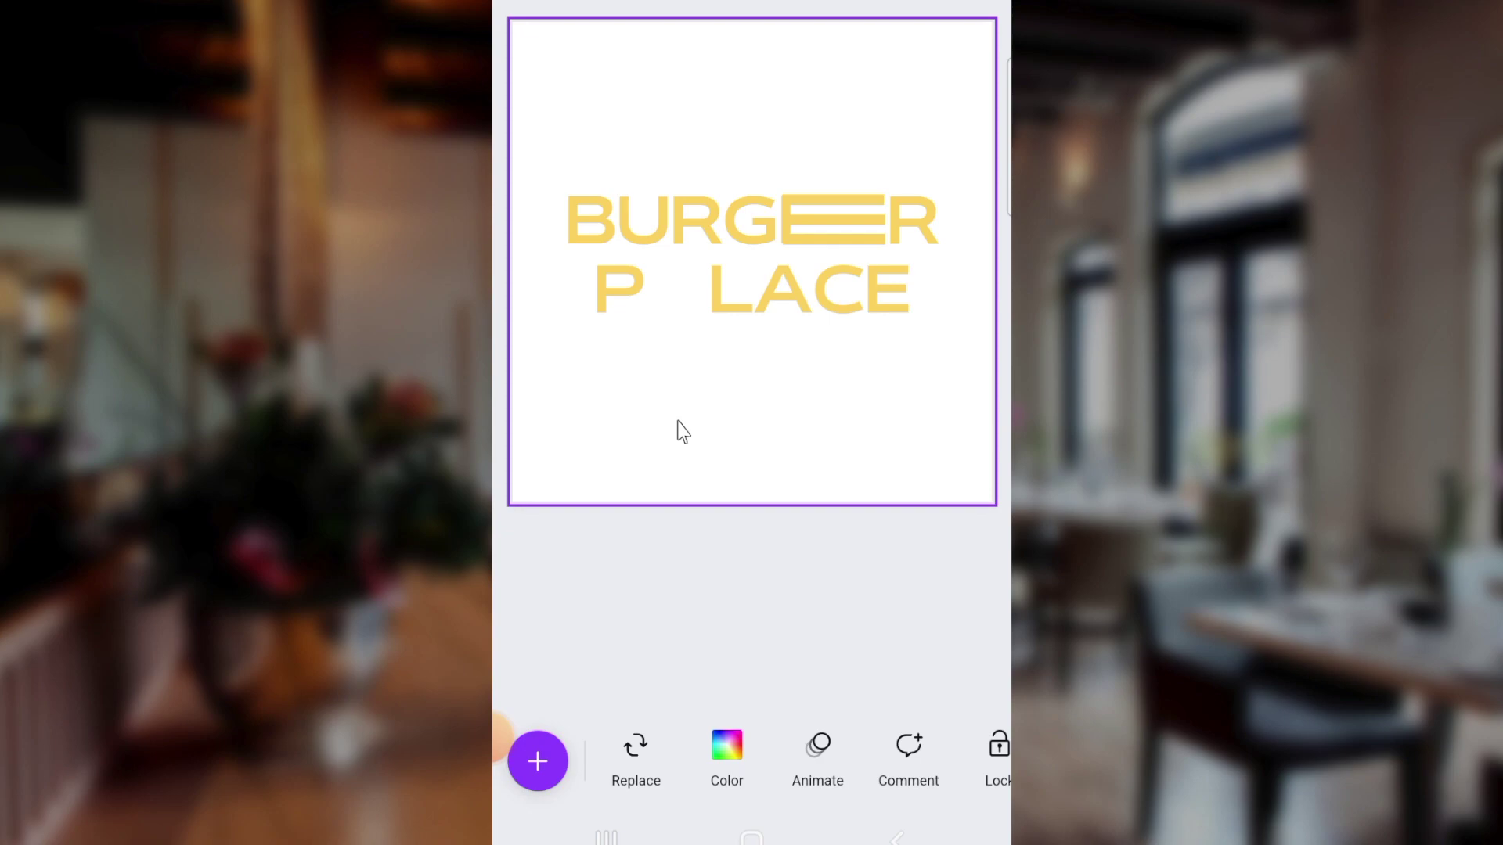
Step: Add the castle graphic from Elements to the design
click(538, 761)
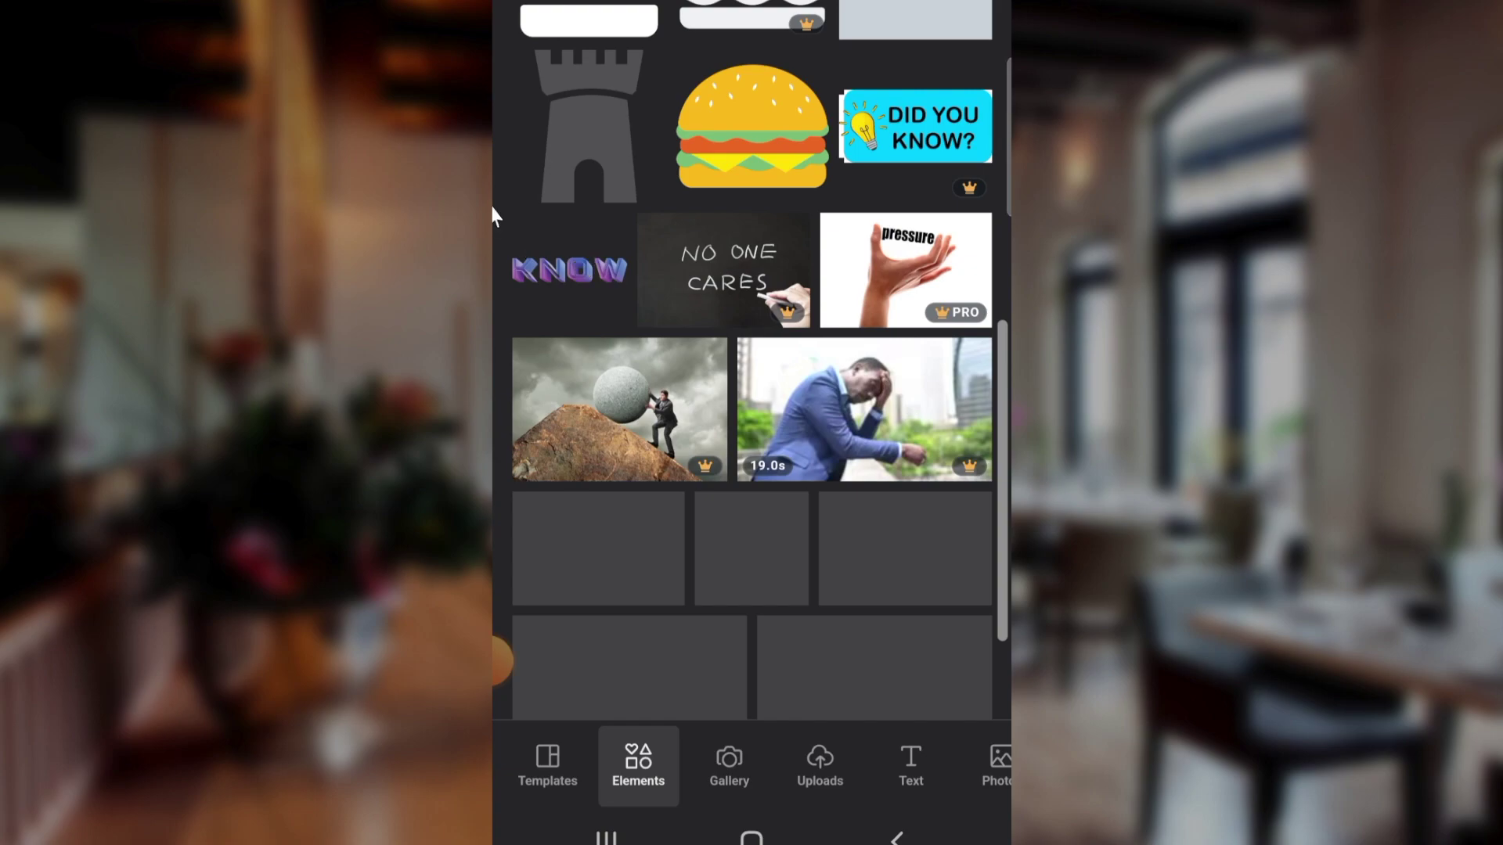
click(587, 164)
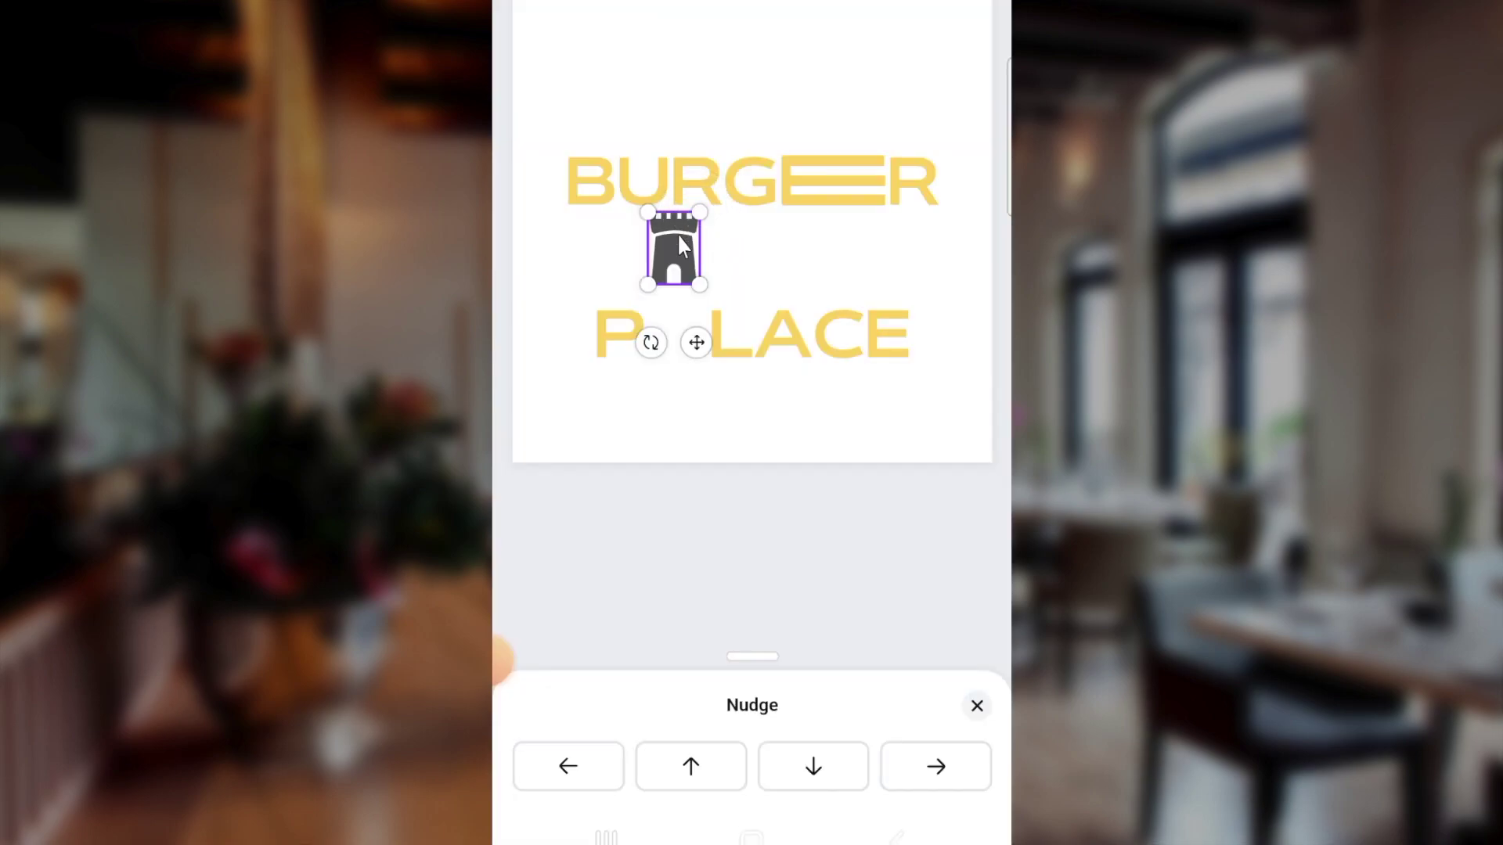
click(768, 626)
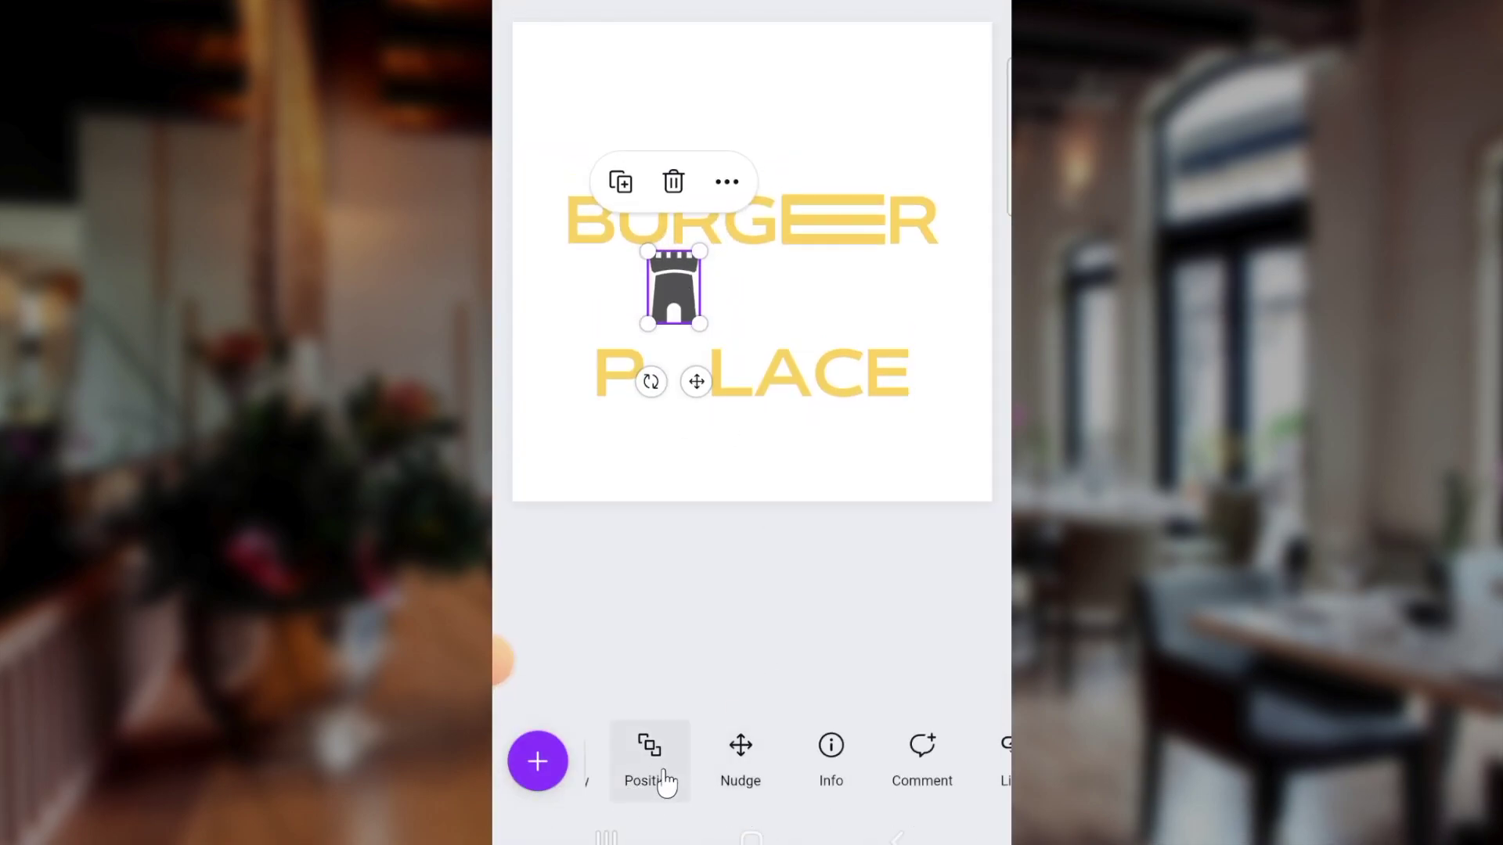
drag(665, 767, 939, 767)
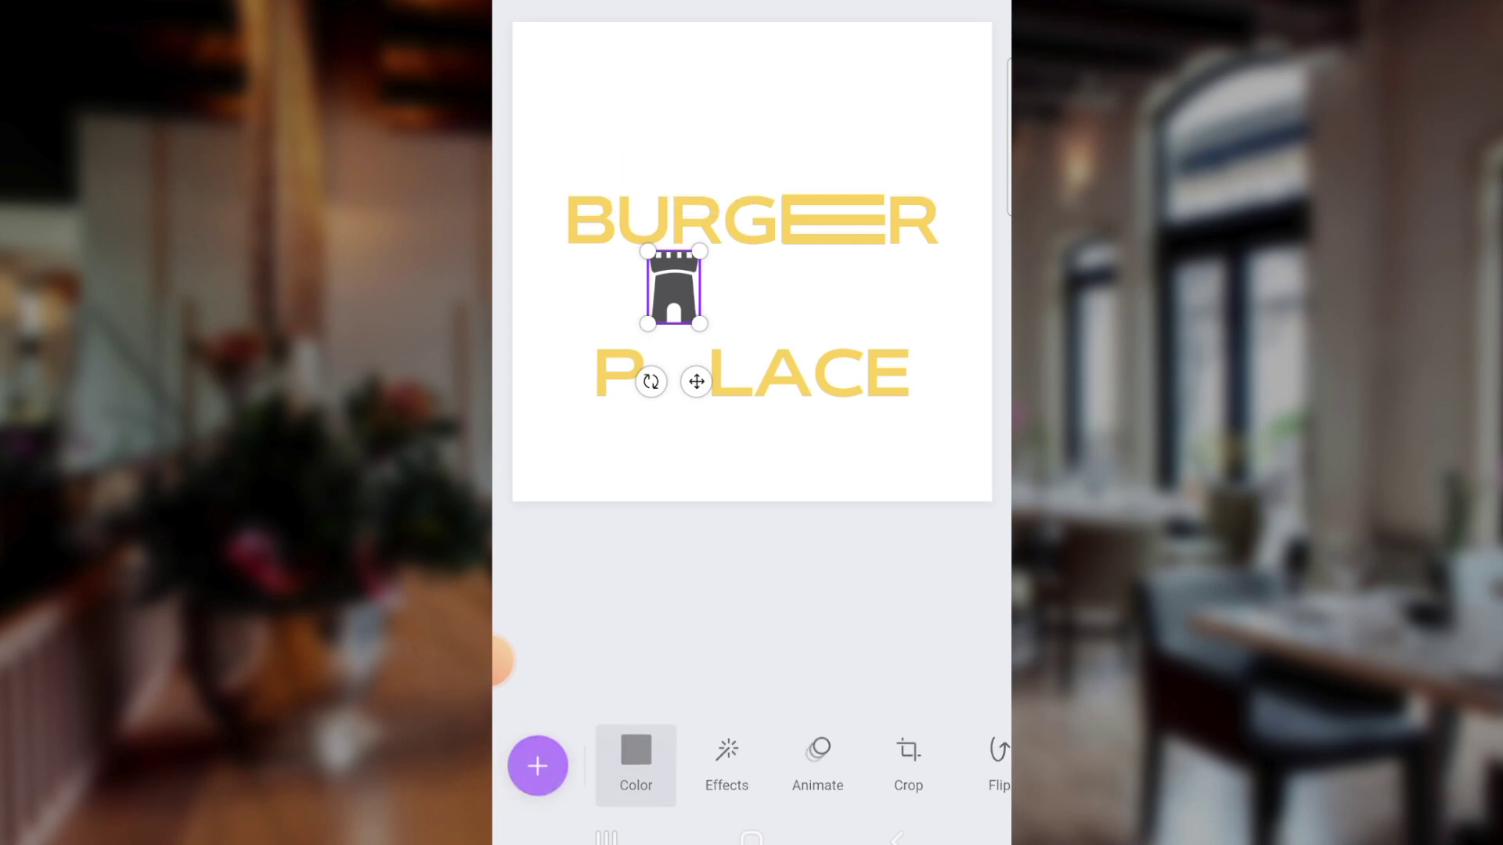
Step: Colour the castle with the red default swatch
click(636, 765)
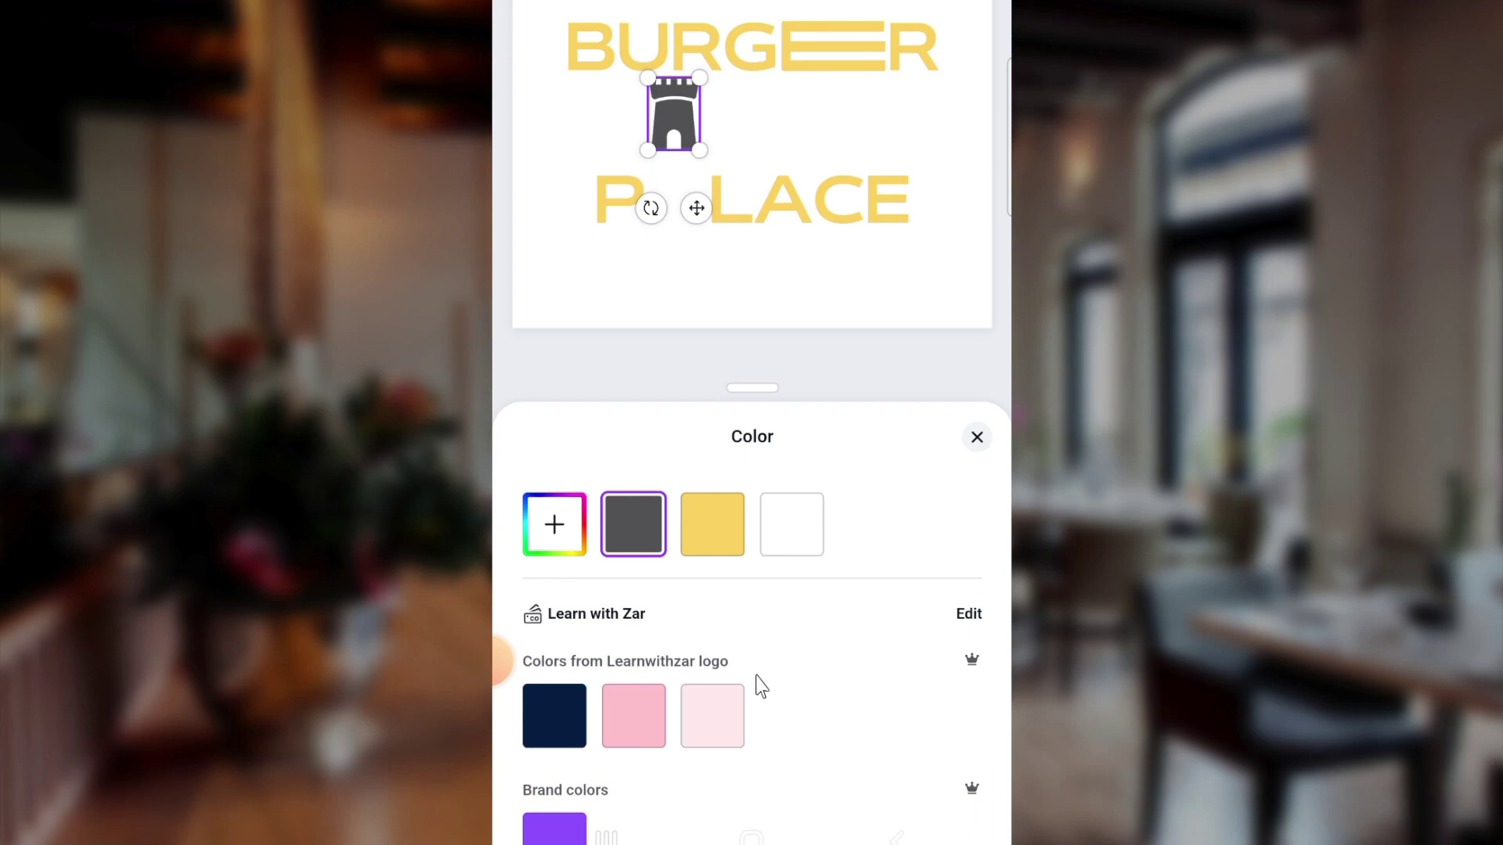
scroll(763, 681, down, 5)
scroll(738, 701, down, 4)
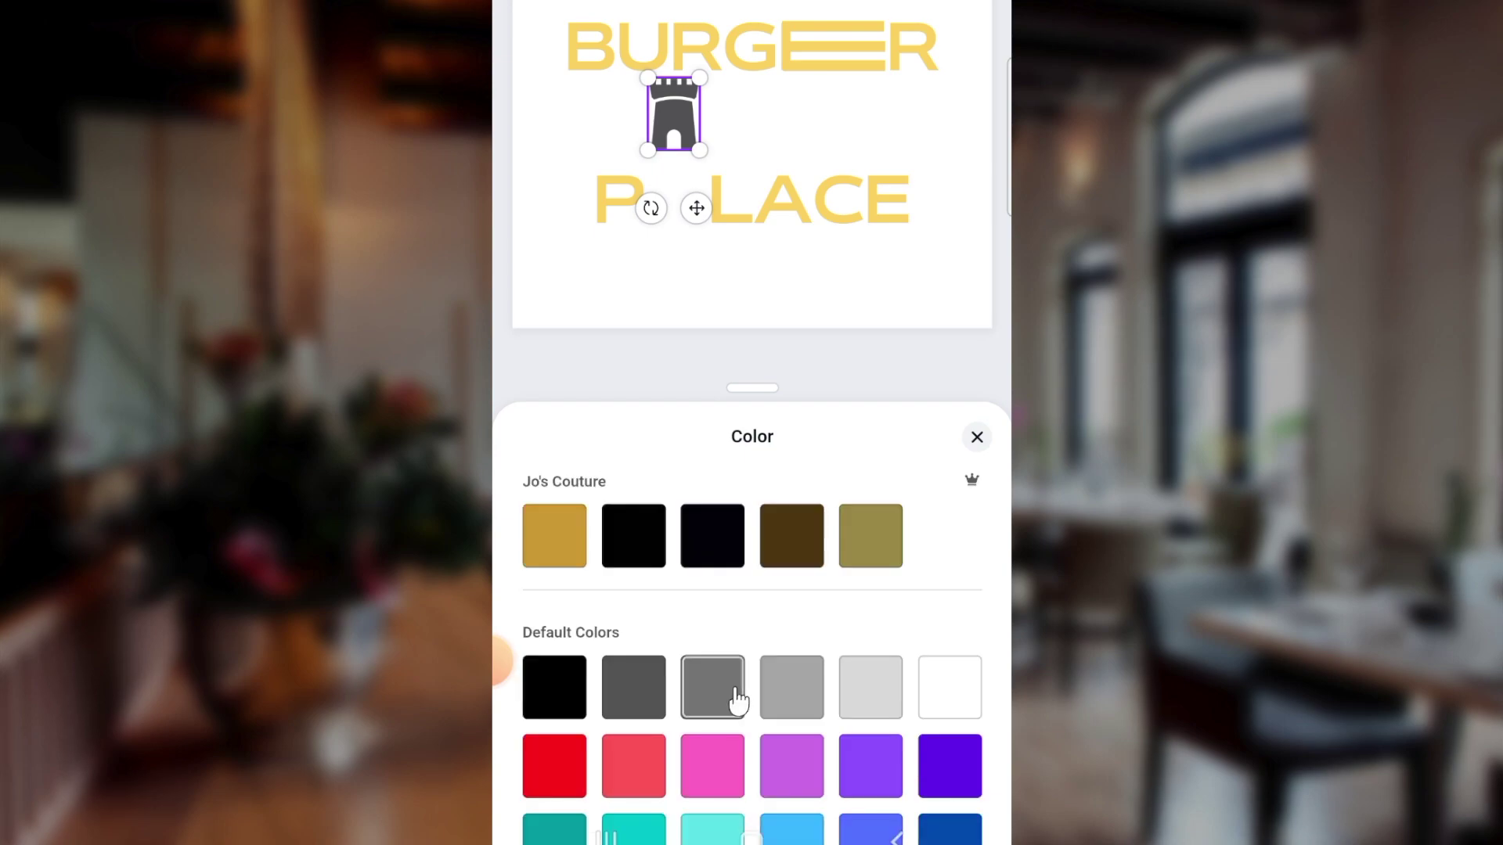
click(565, 684)
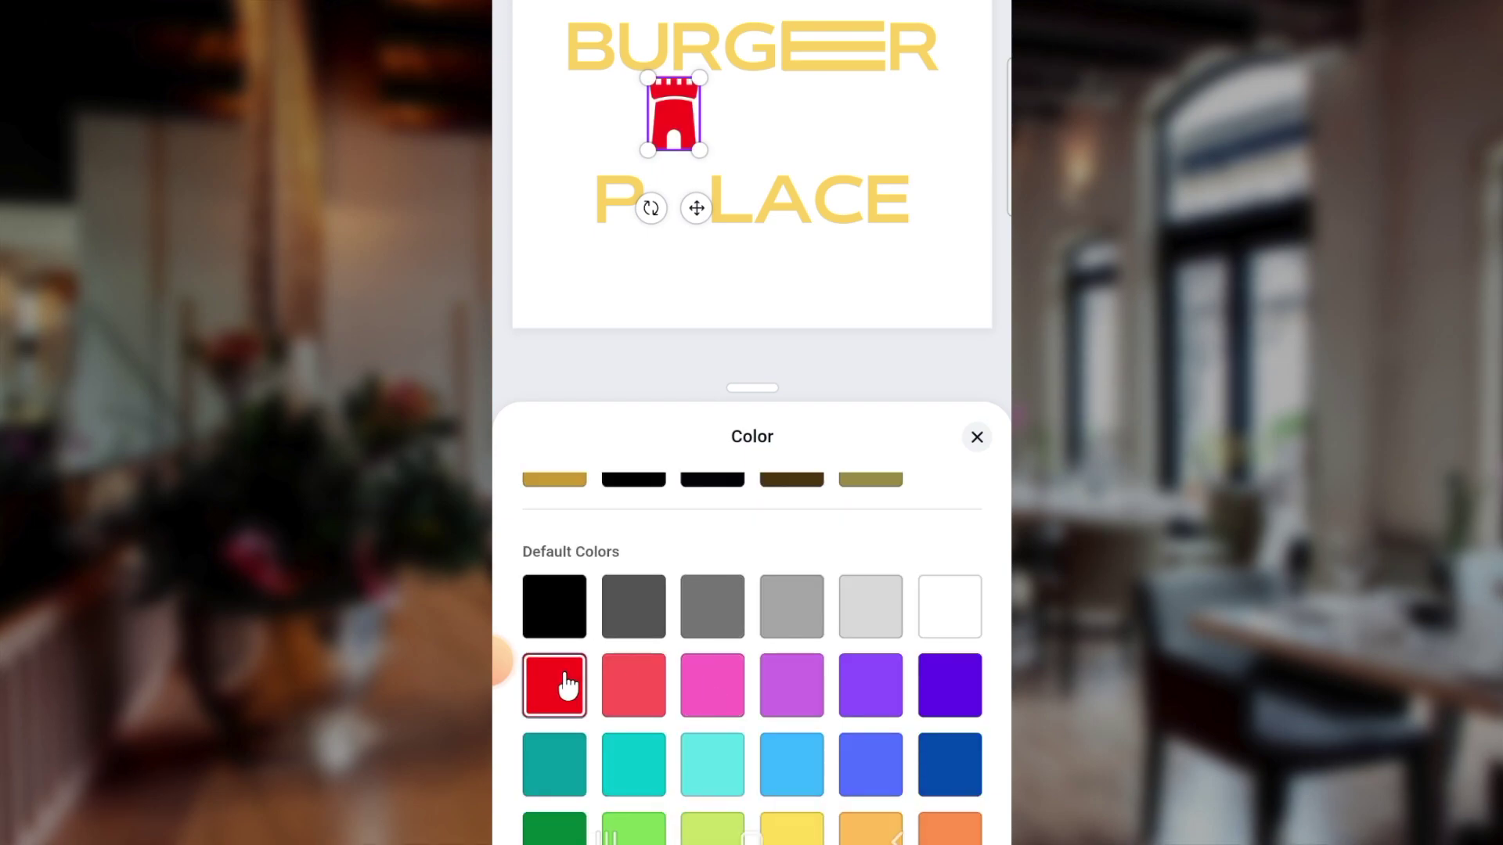
click(977, 437)
click(539, 761)
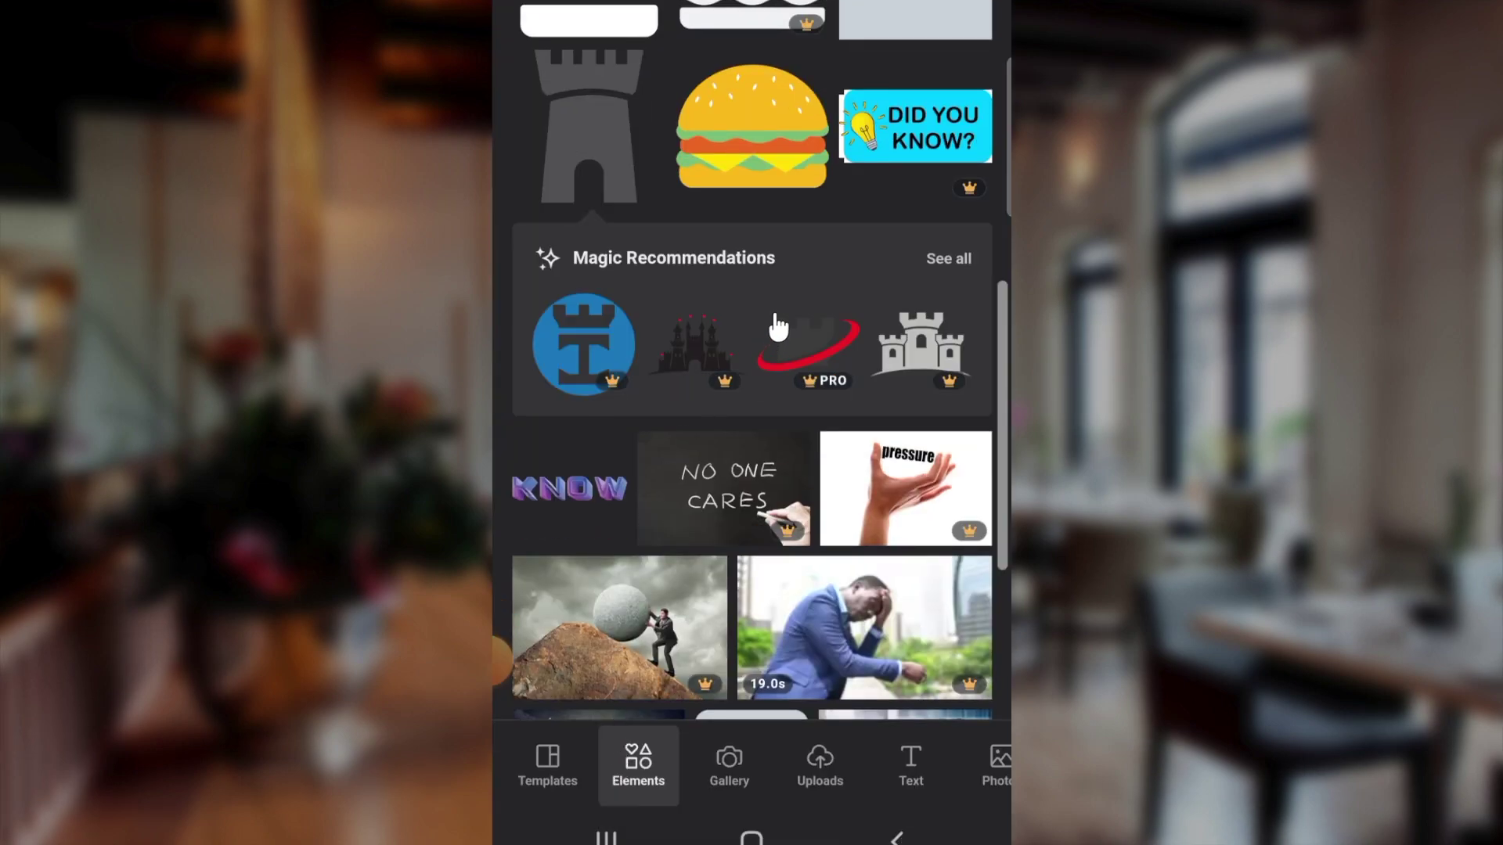
Step: Add the black burger graphic, shrink it, and place it in the castle doorway
scroll(669, 109, down, 3)
scroll(669, 123, up, 3)
scroll(660, 122, down, 2)
scroll(661, 125, up, 4)
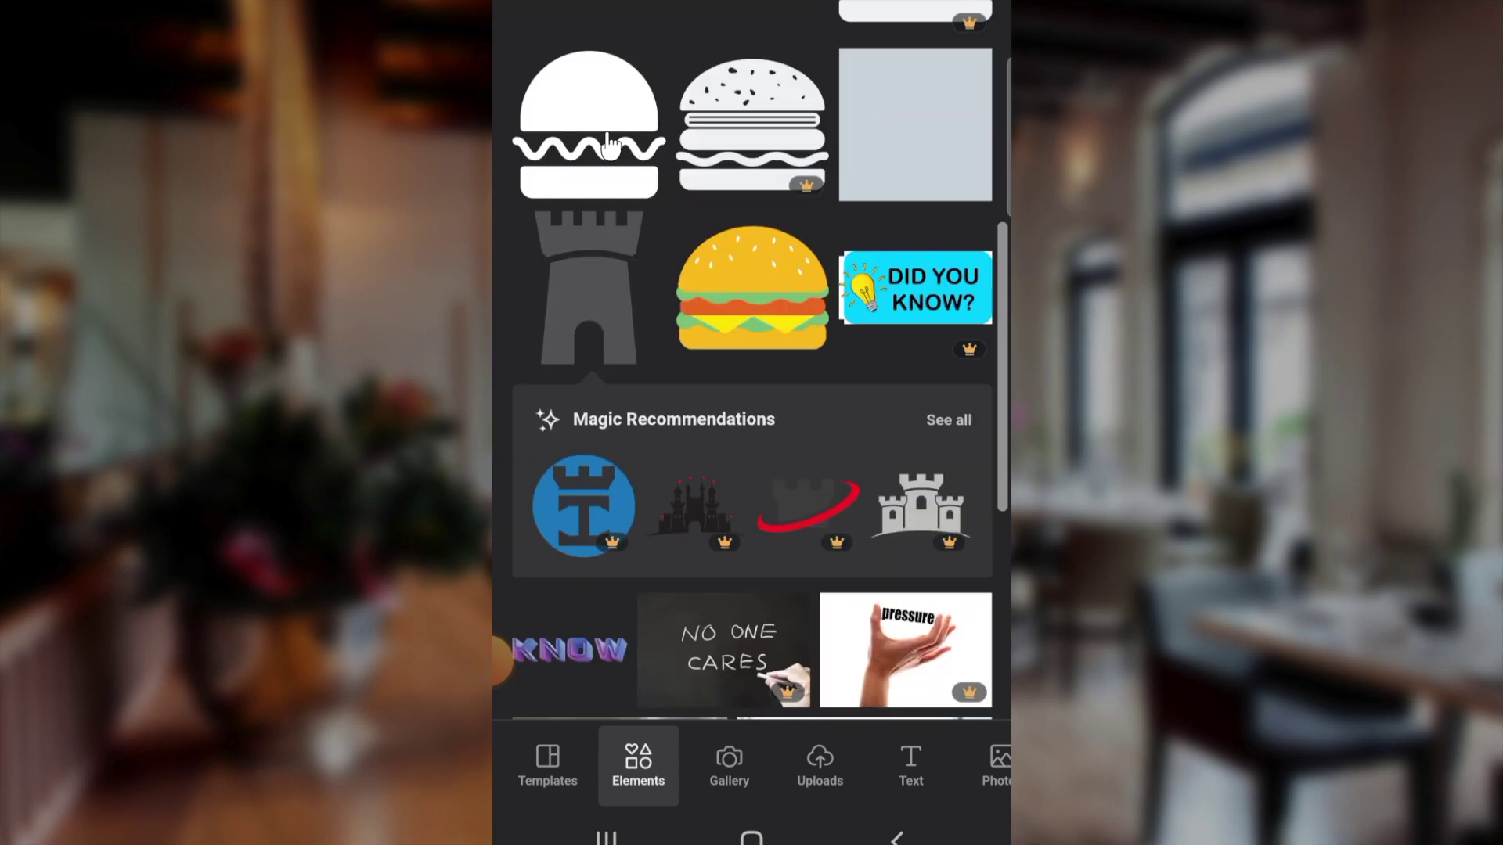
click(608, 156)
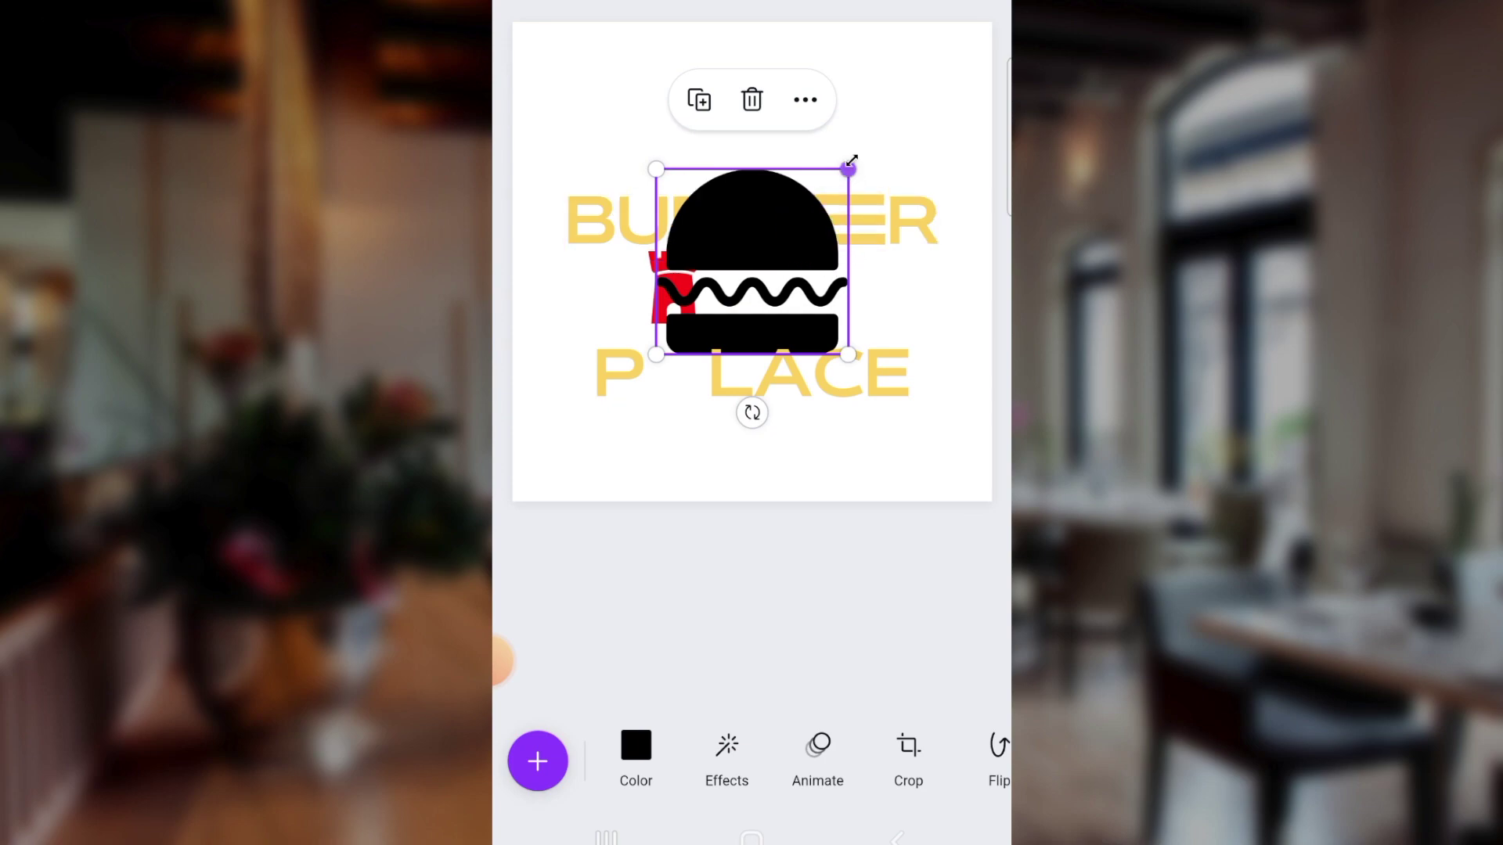
drag(847, 169, 674, 315)
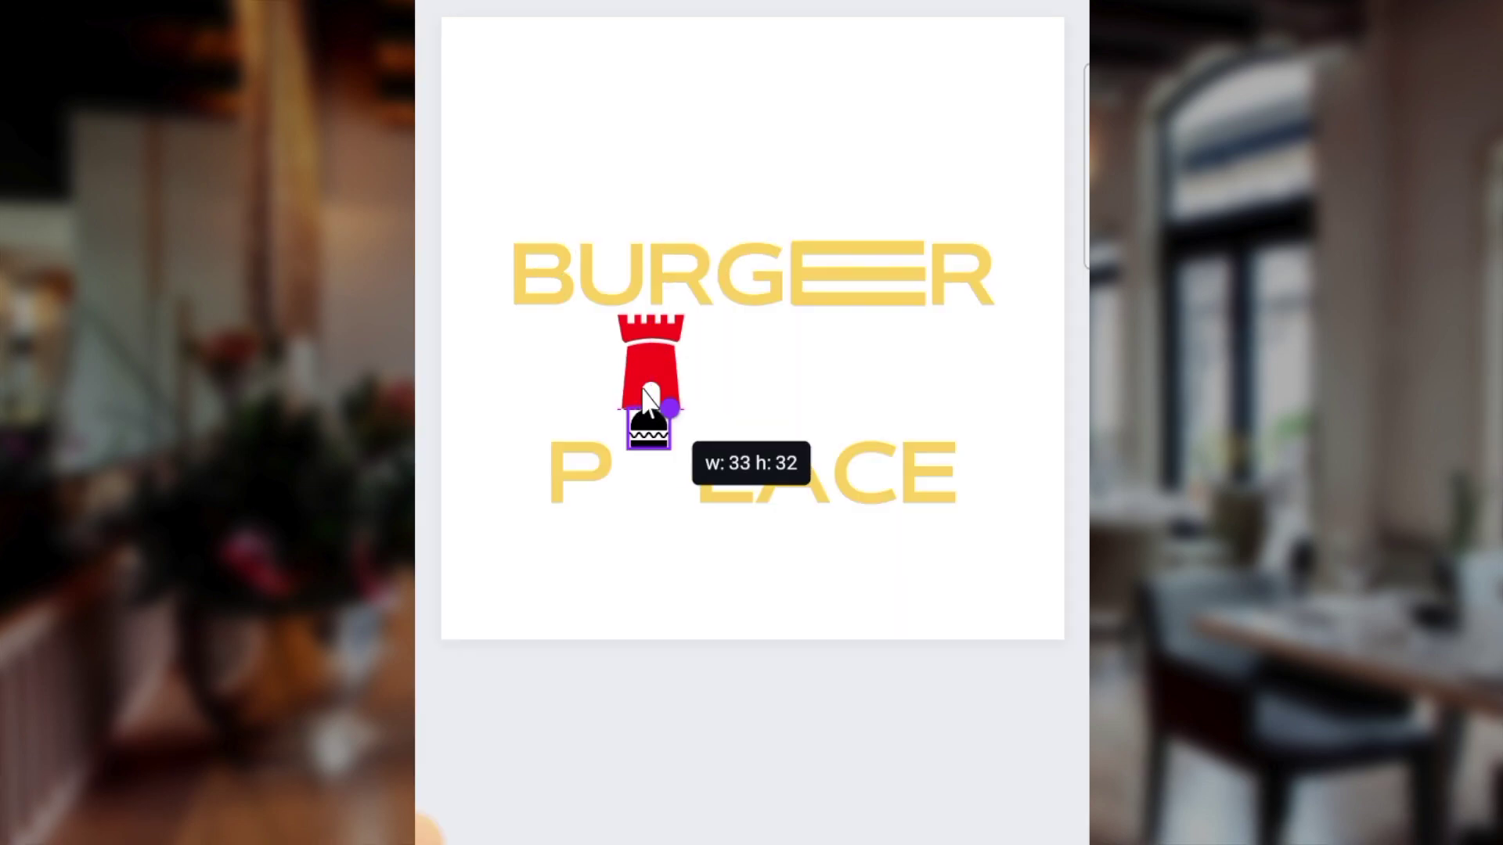
drag(648, 428, 656, 350)
Step: Move the PALACE line up directly beneath BURGEER
click(822, 573)
drag(821, 484, 823, 378)
click(864, 361)
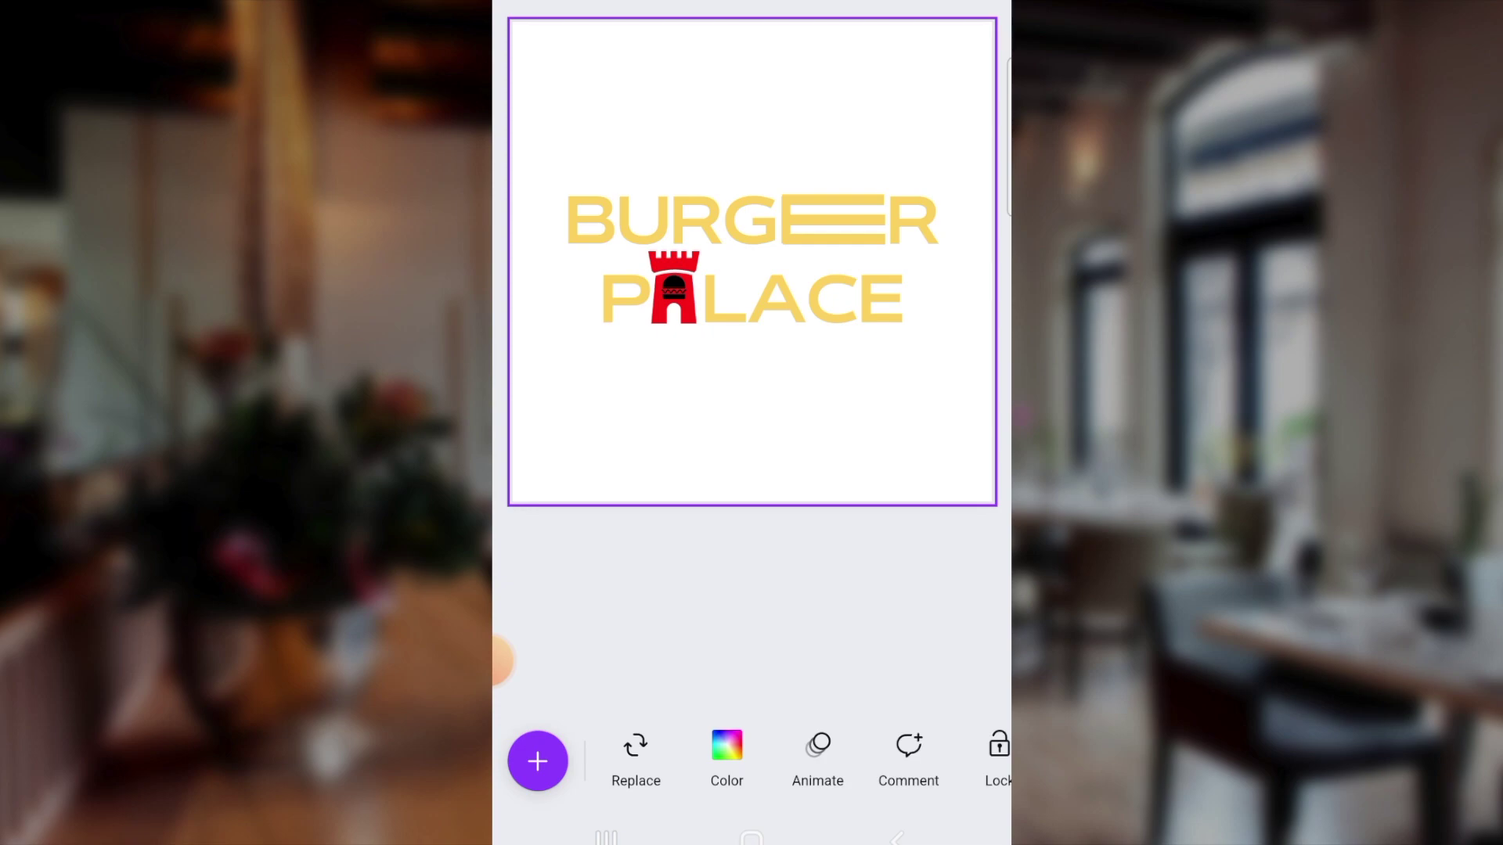
Step: Download the logo as a 500 × 500 PNG with a transparent background
click(933, 51)
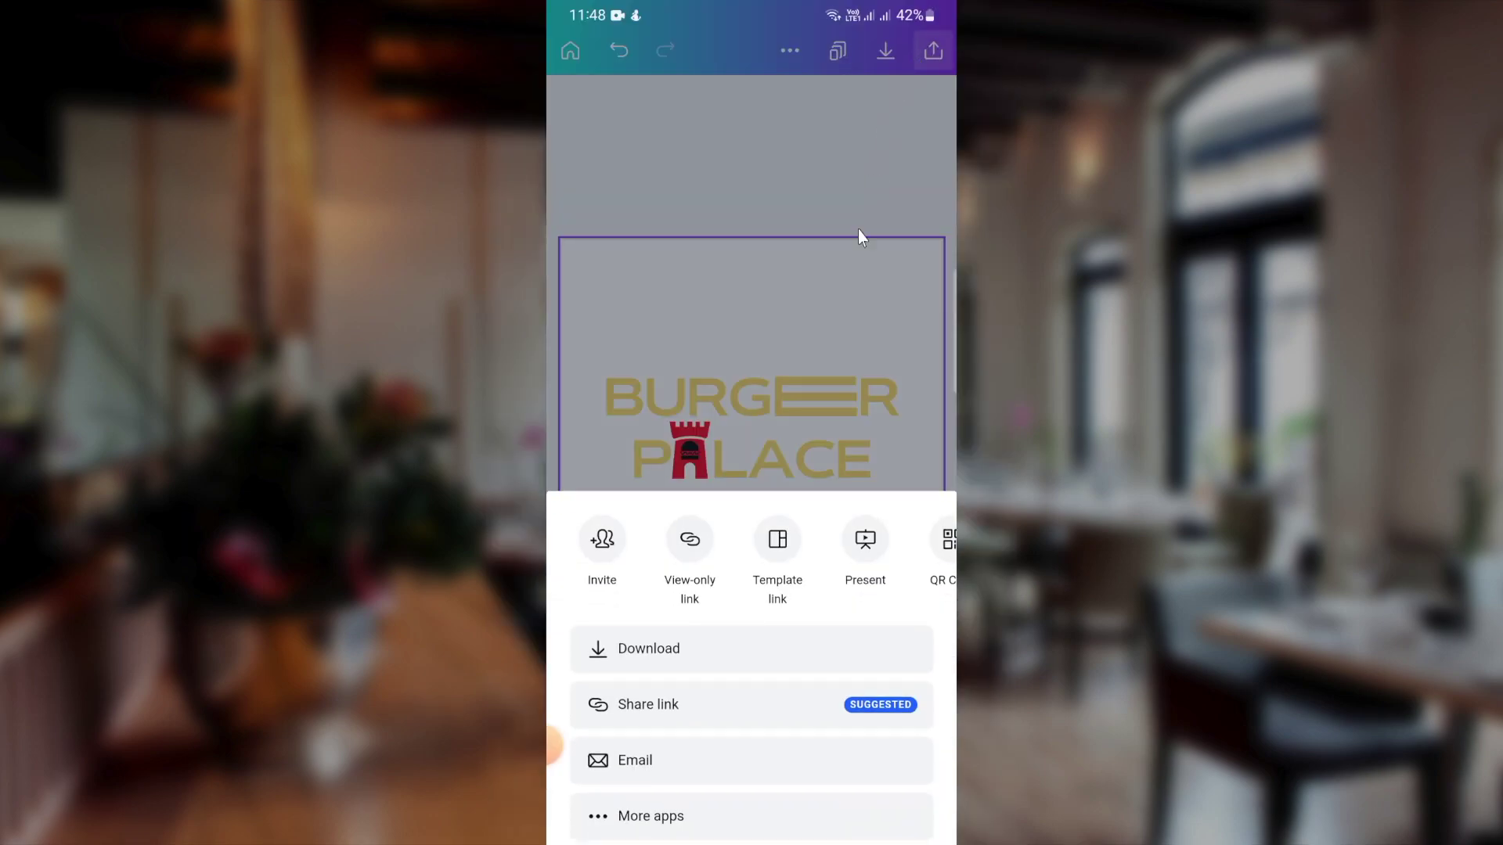
click(712, 660)
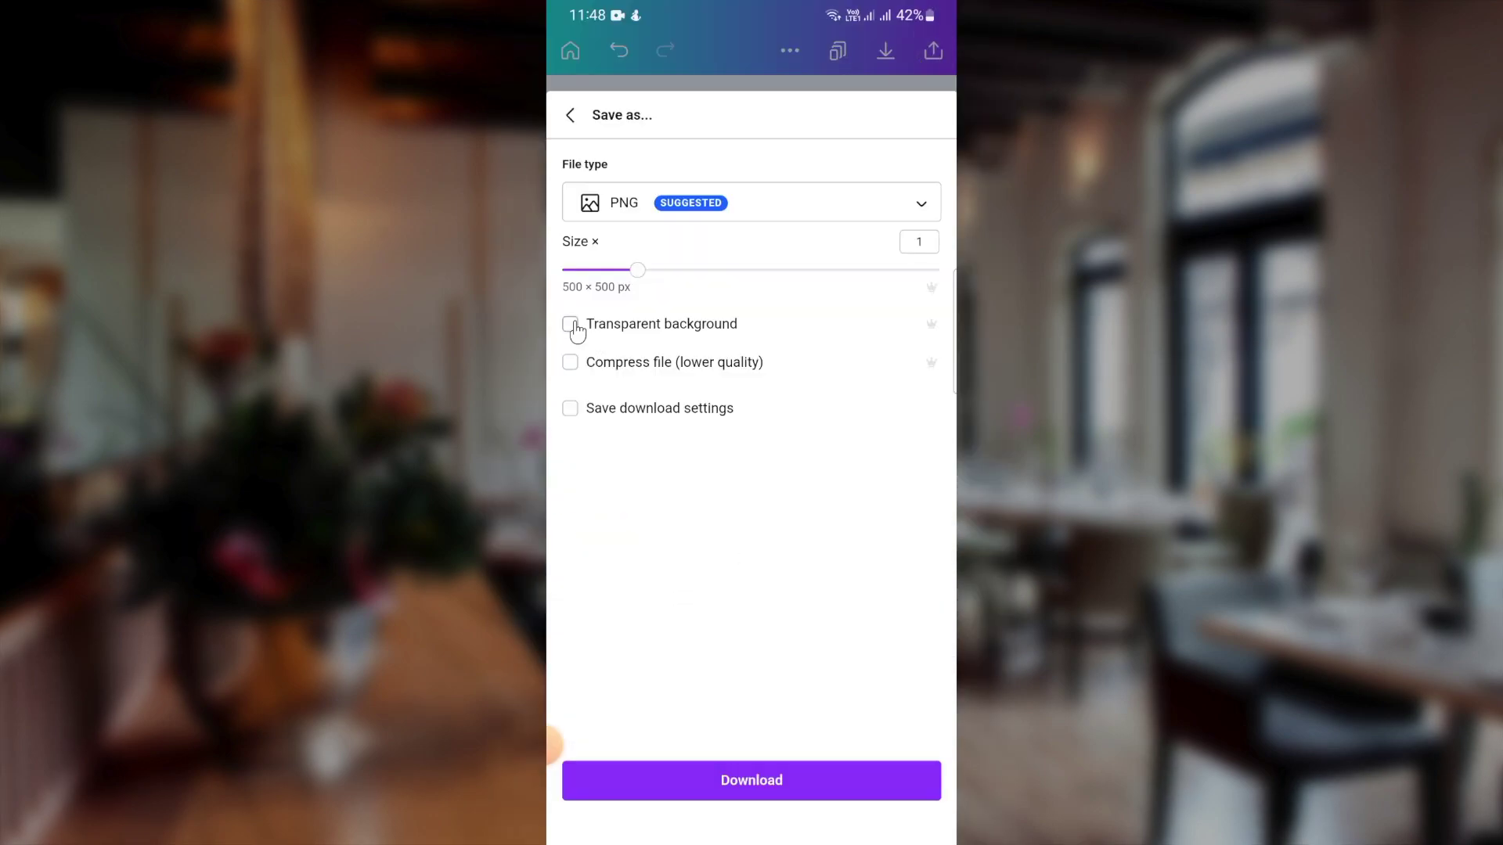
click(571, 326)
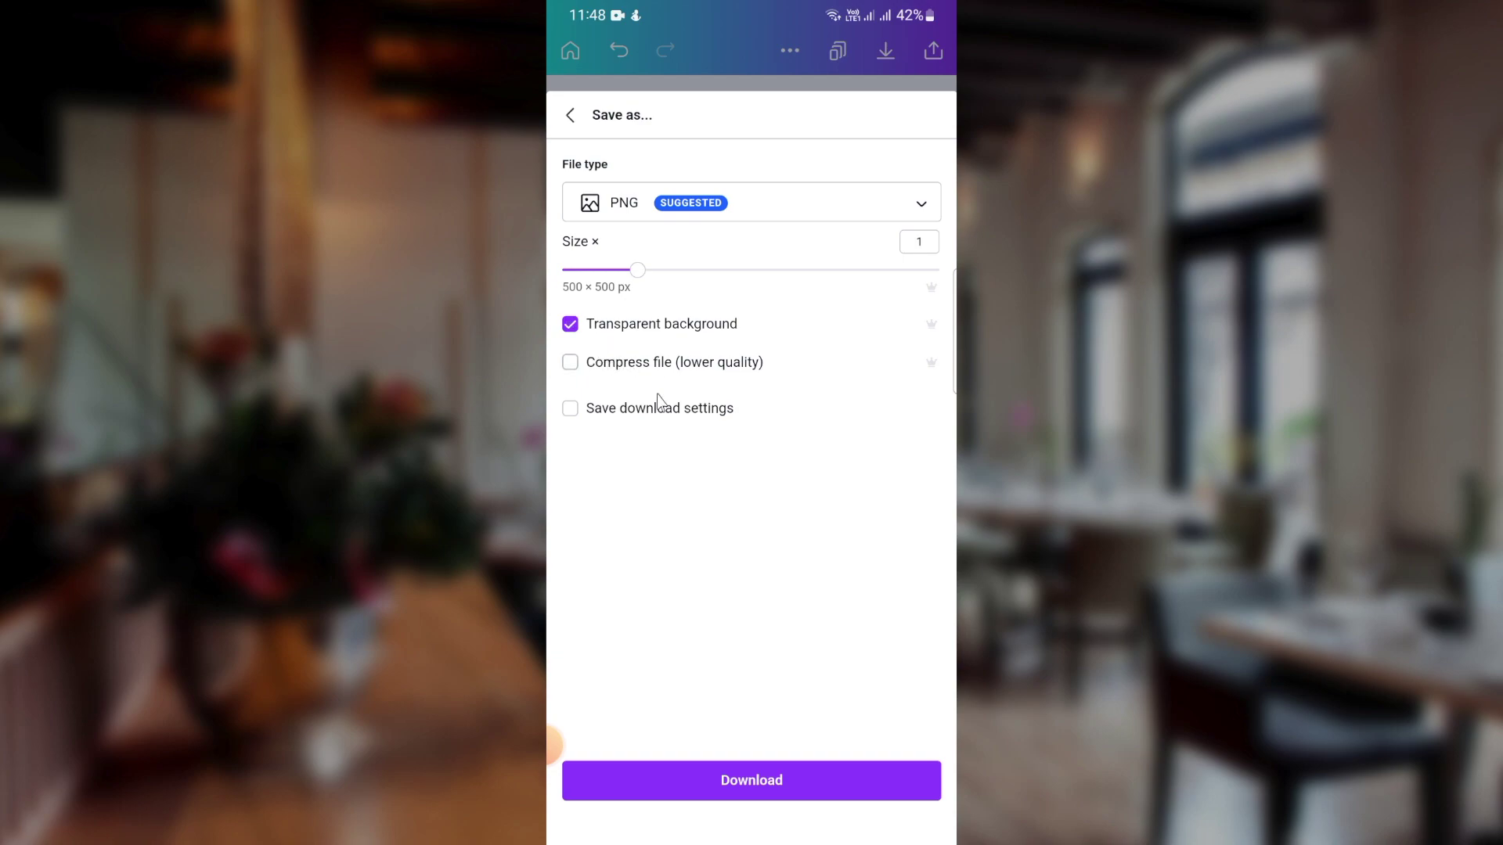
click(815, 780)
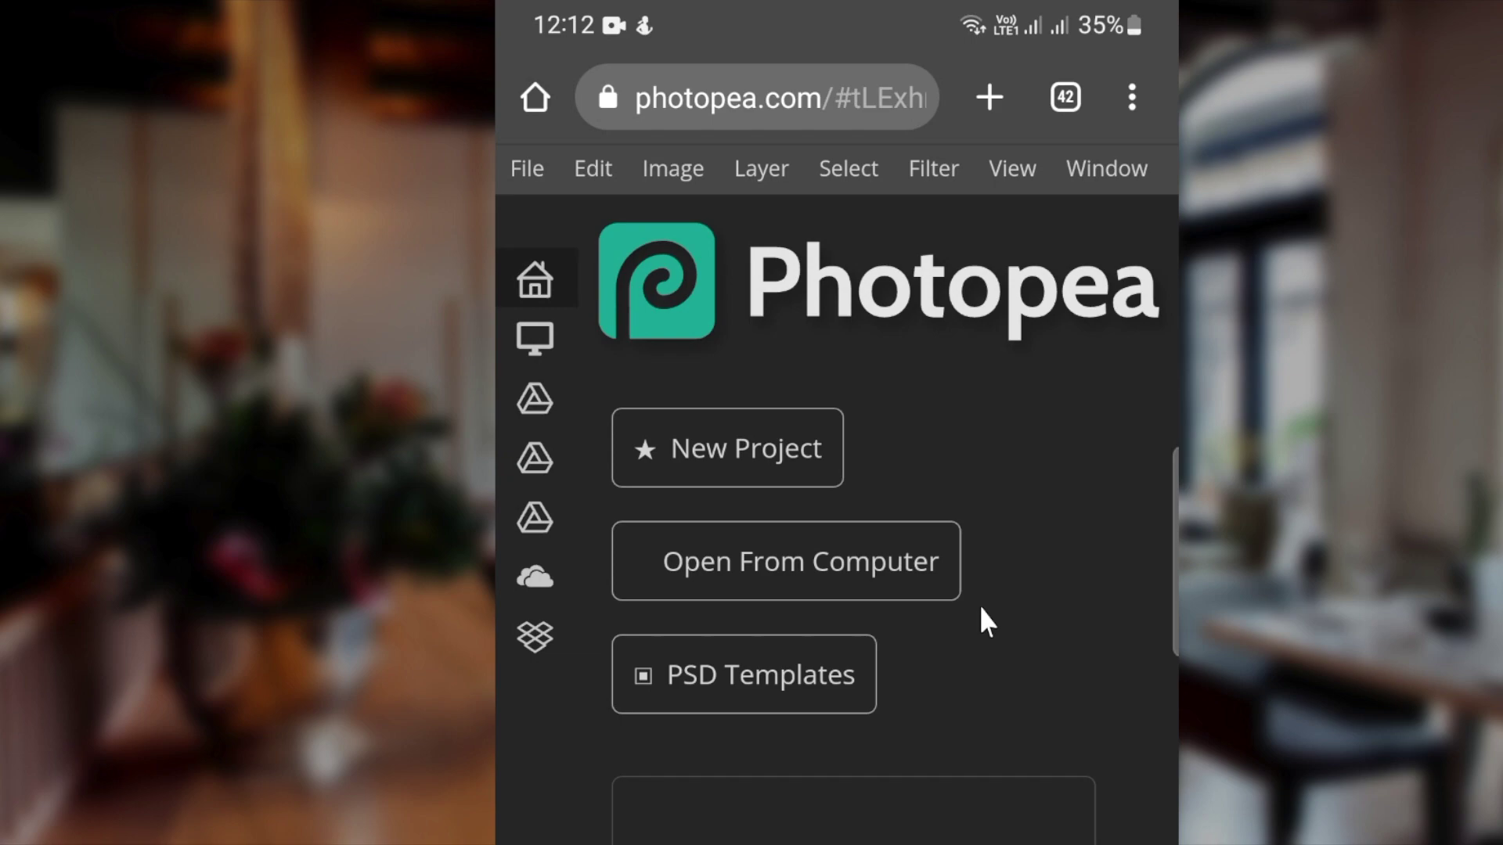
Step: Find the Glass 3D Logo Mockup in the Mockups templates and view its details
click(740, 677)
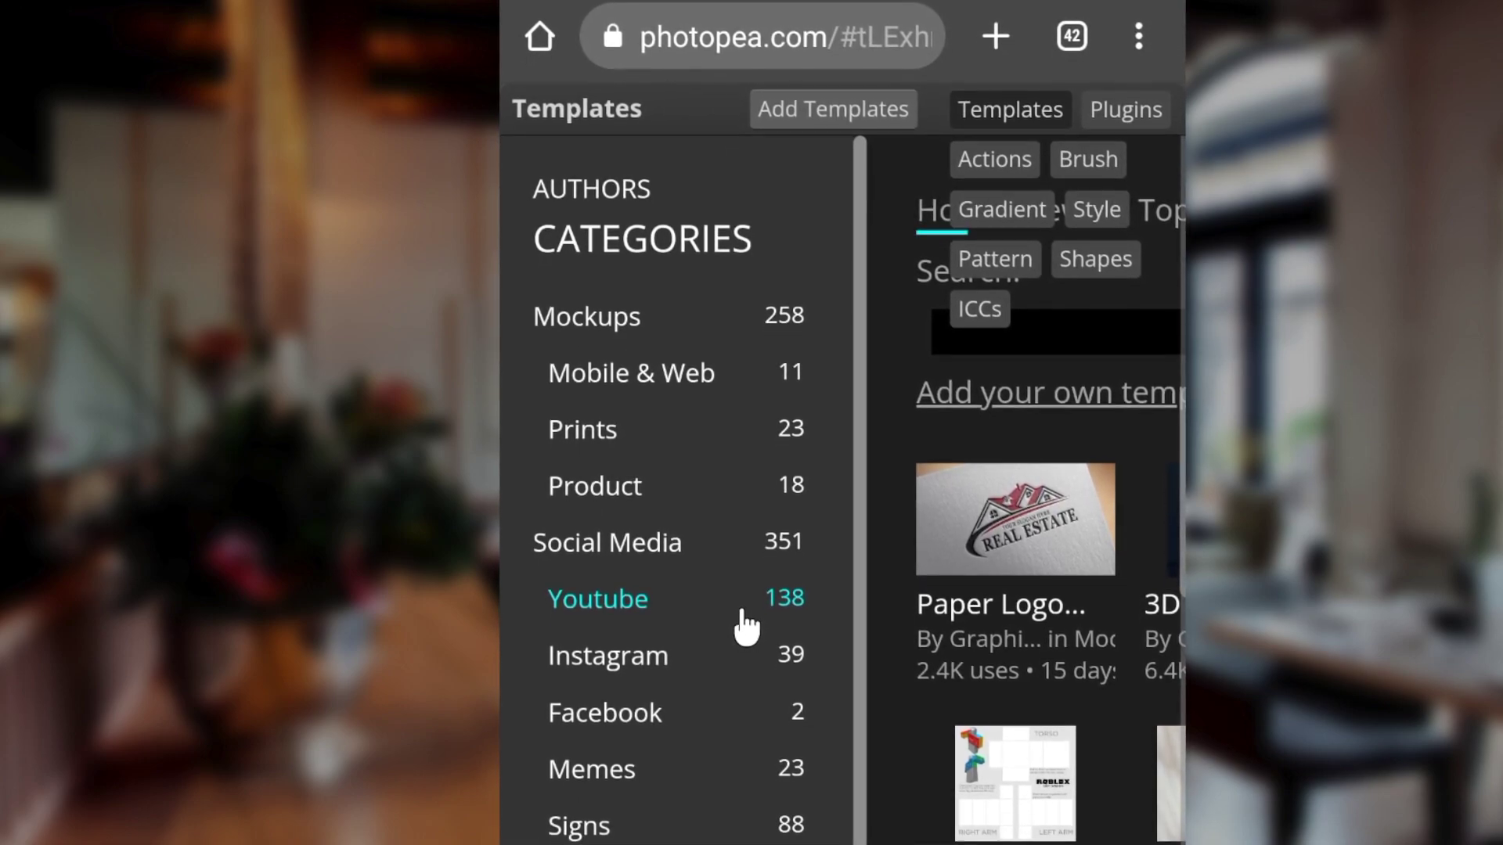
click(624, 293)
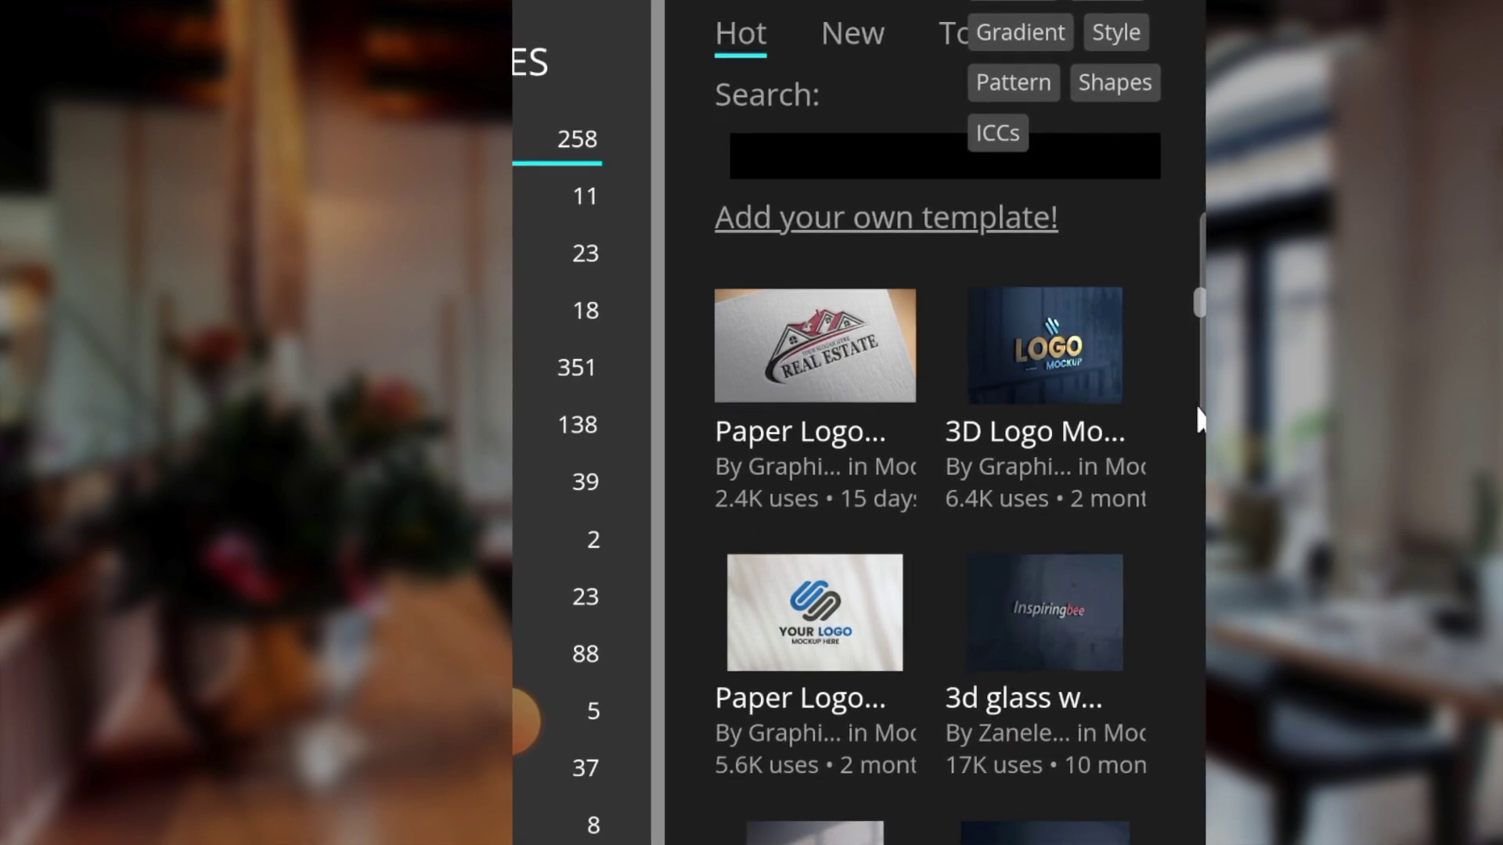
scroll(1166, 443, down, 3)
scroll(1159, 459, down, 3)
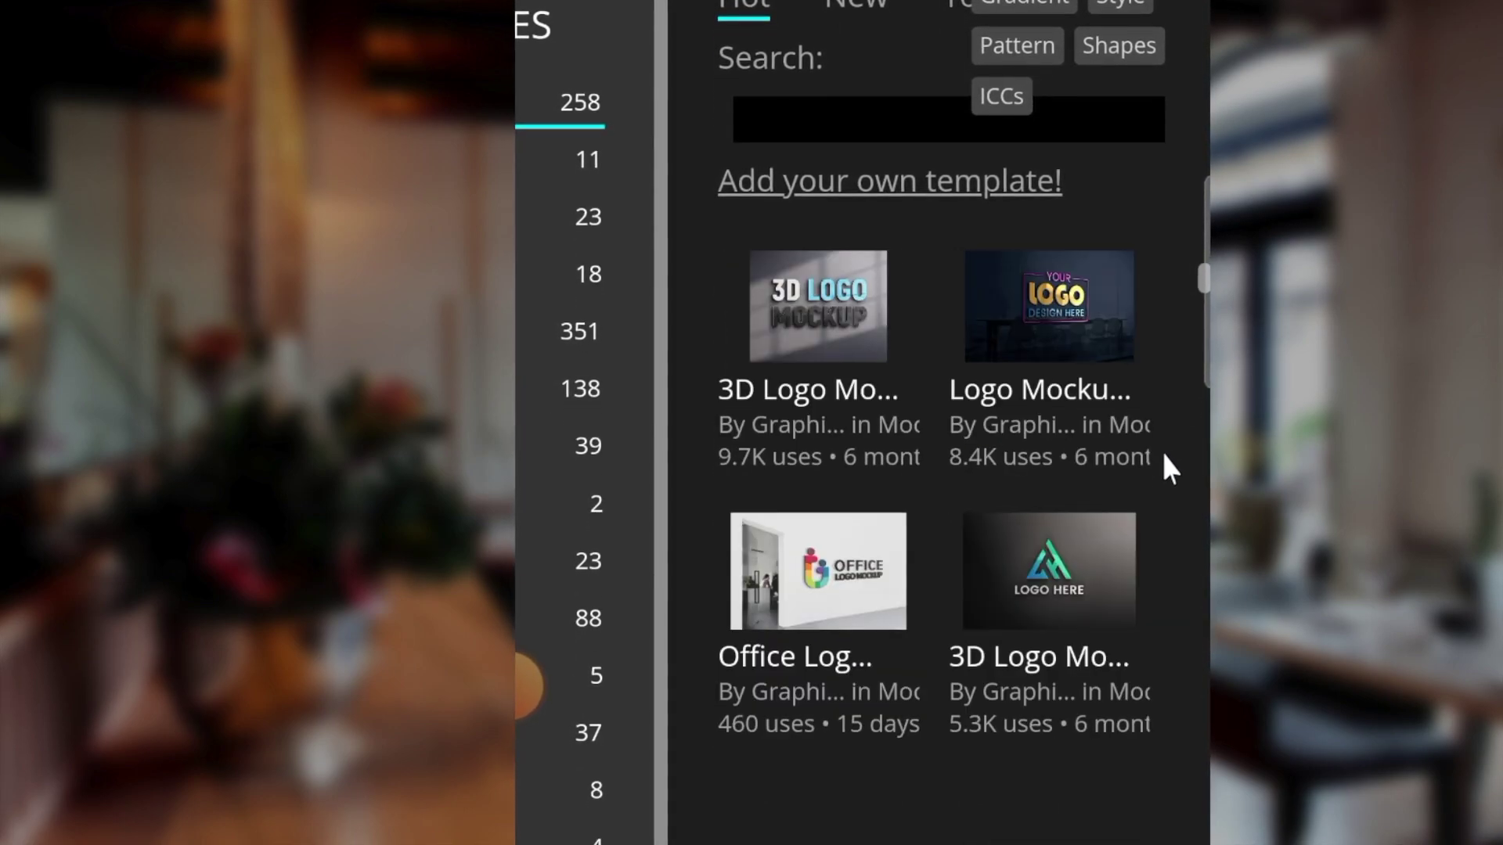
scroll(1163, 431, down, 2)
scroll(1172, 440, down, 5)
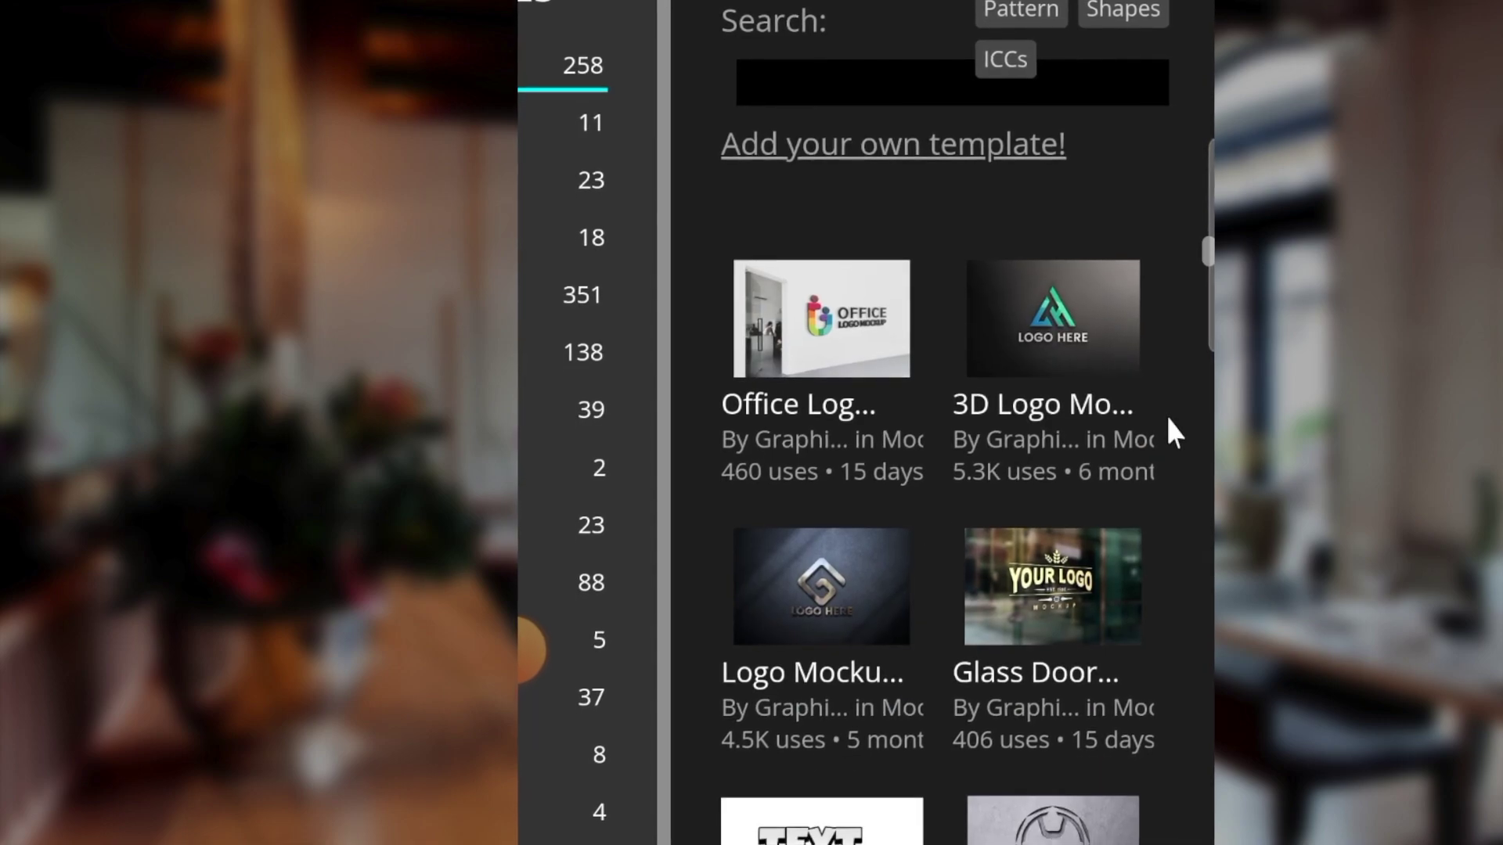
scroll(1171, 390, down, 1)
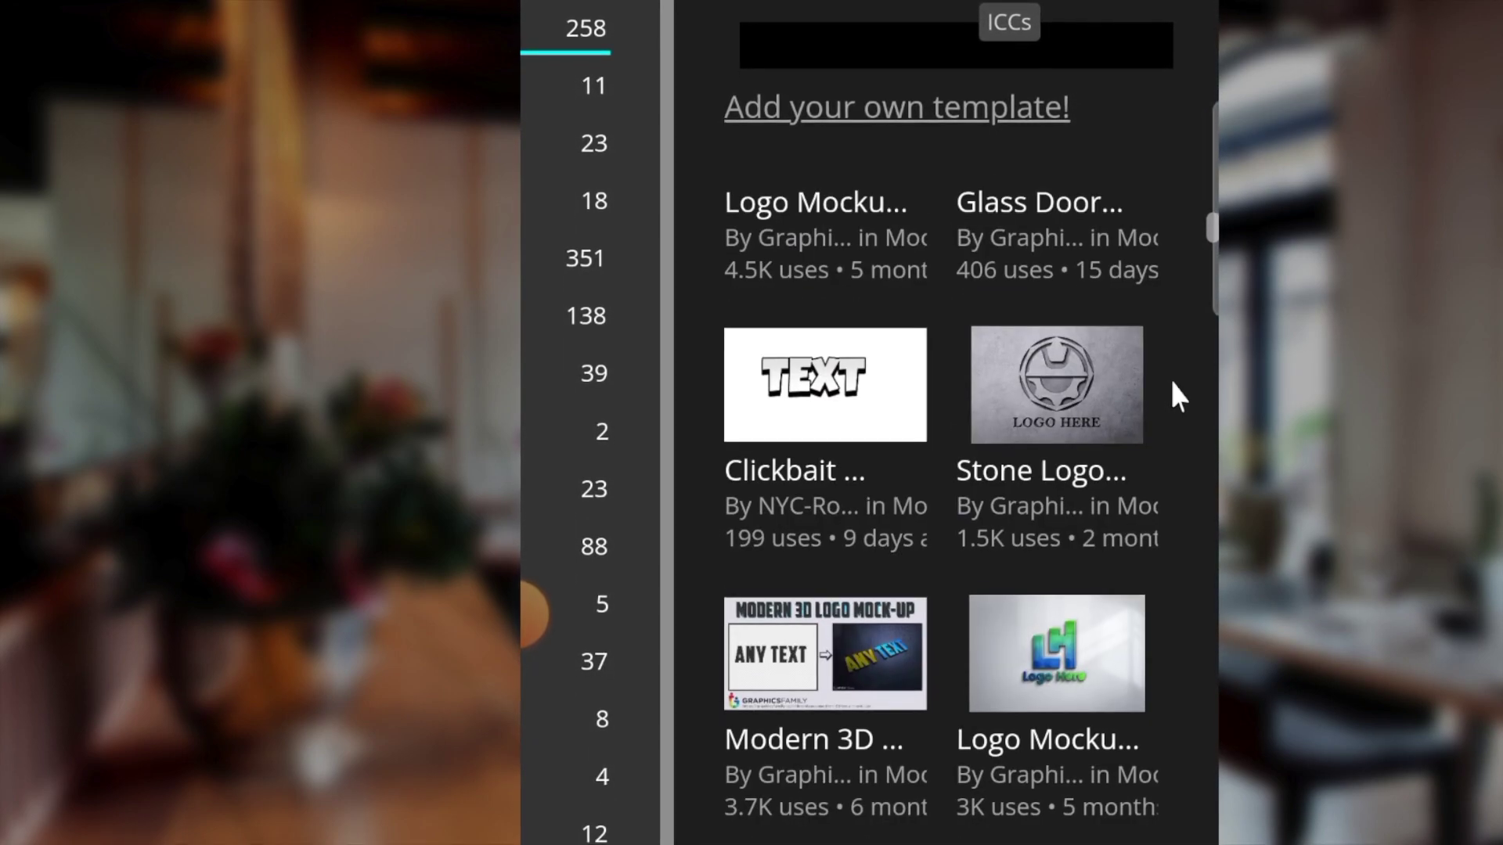
scroll(1172, 368, down, 6)
scroll(1172, 349, down, 9)
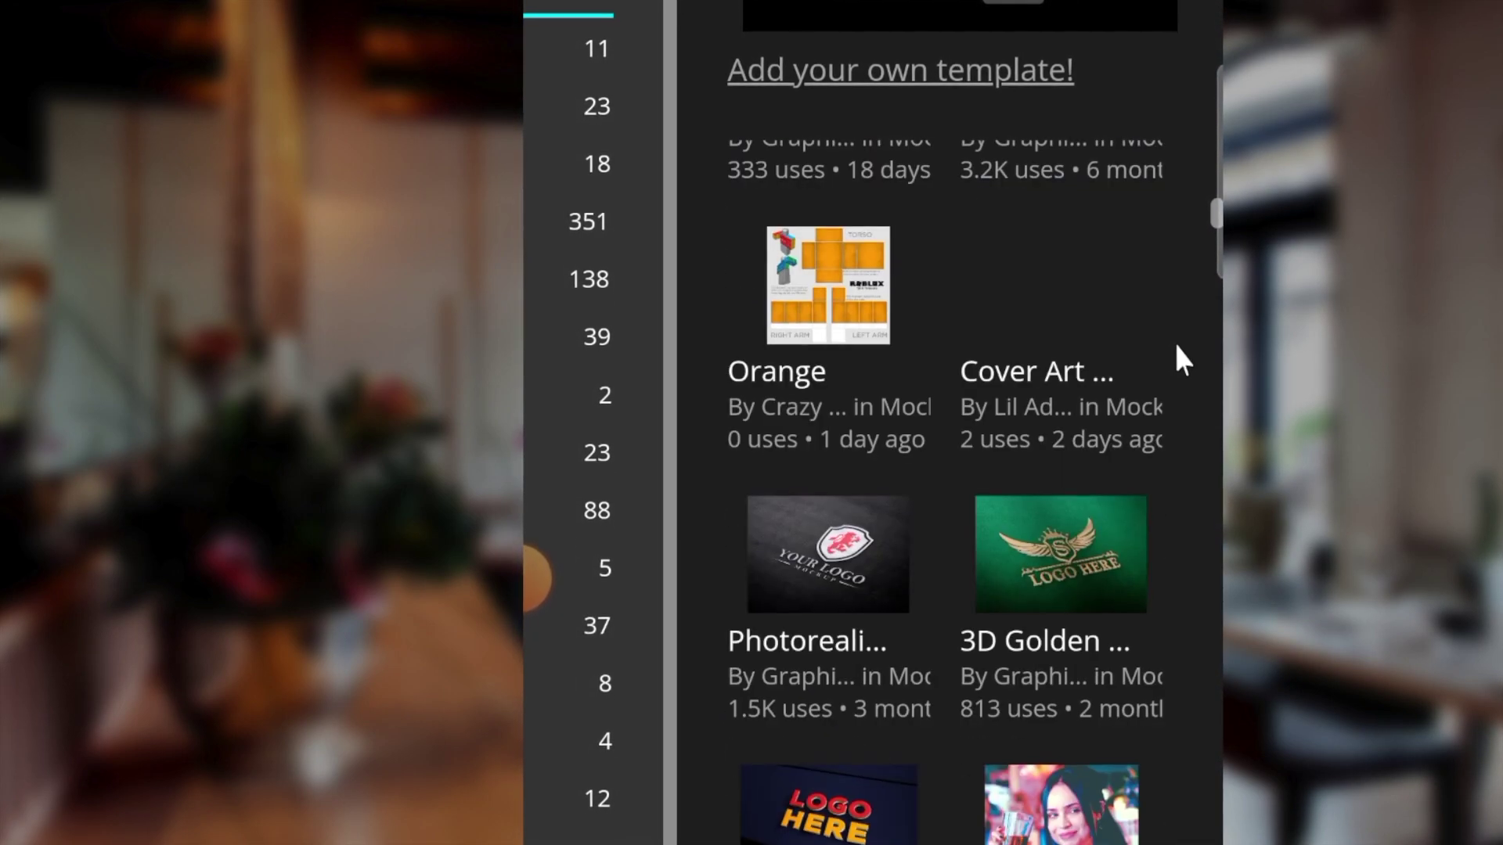
scroll(1180, 318, down, 4)
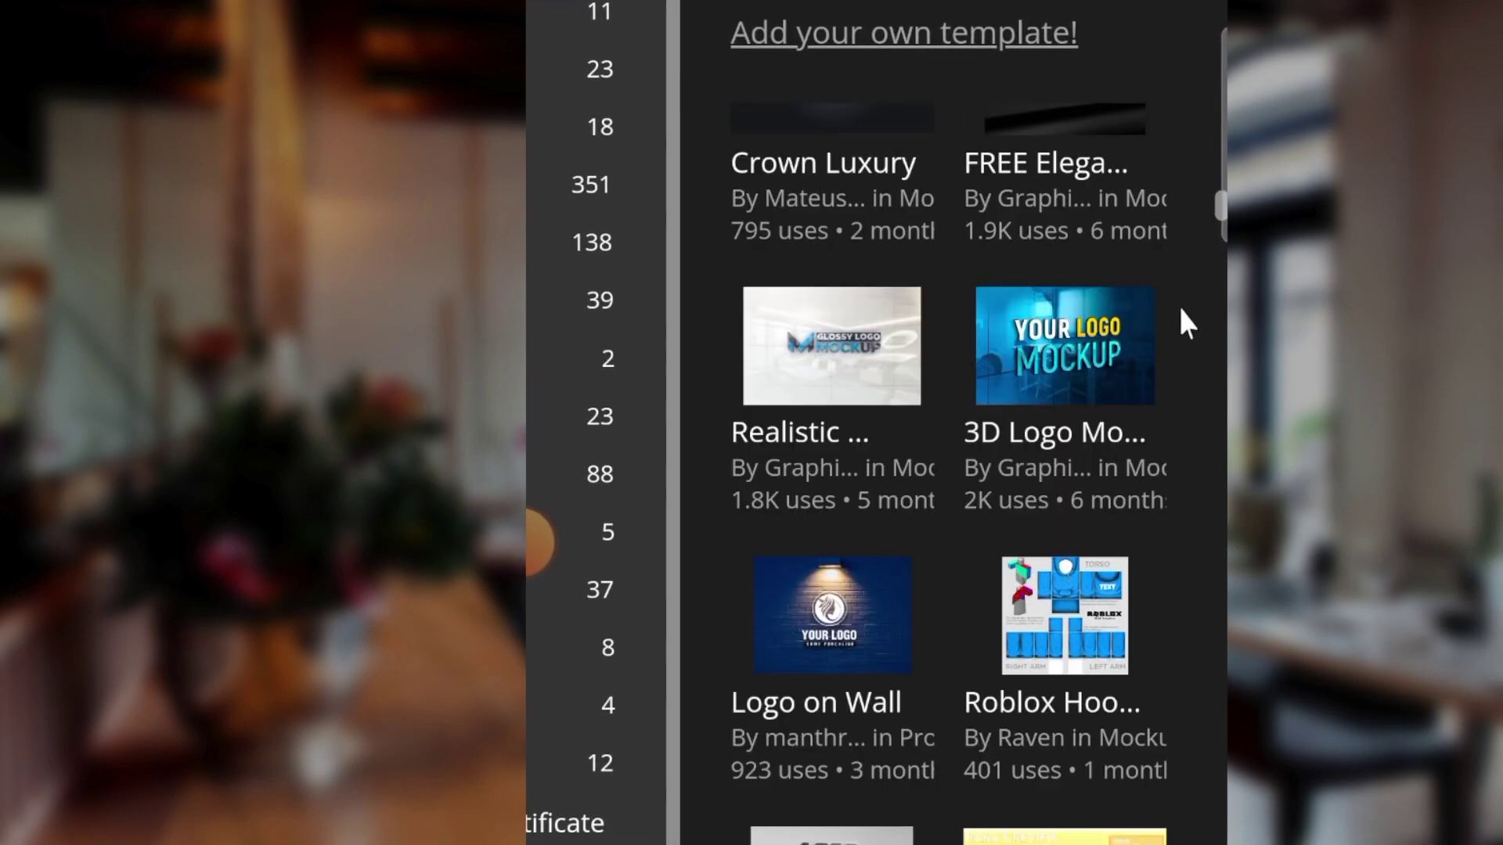
scroll(1093, 313, down, 5)
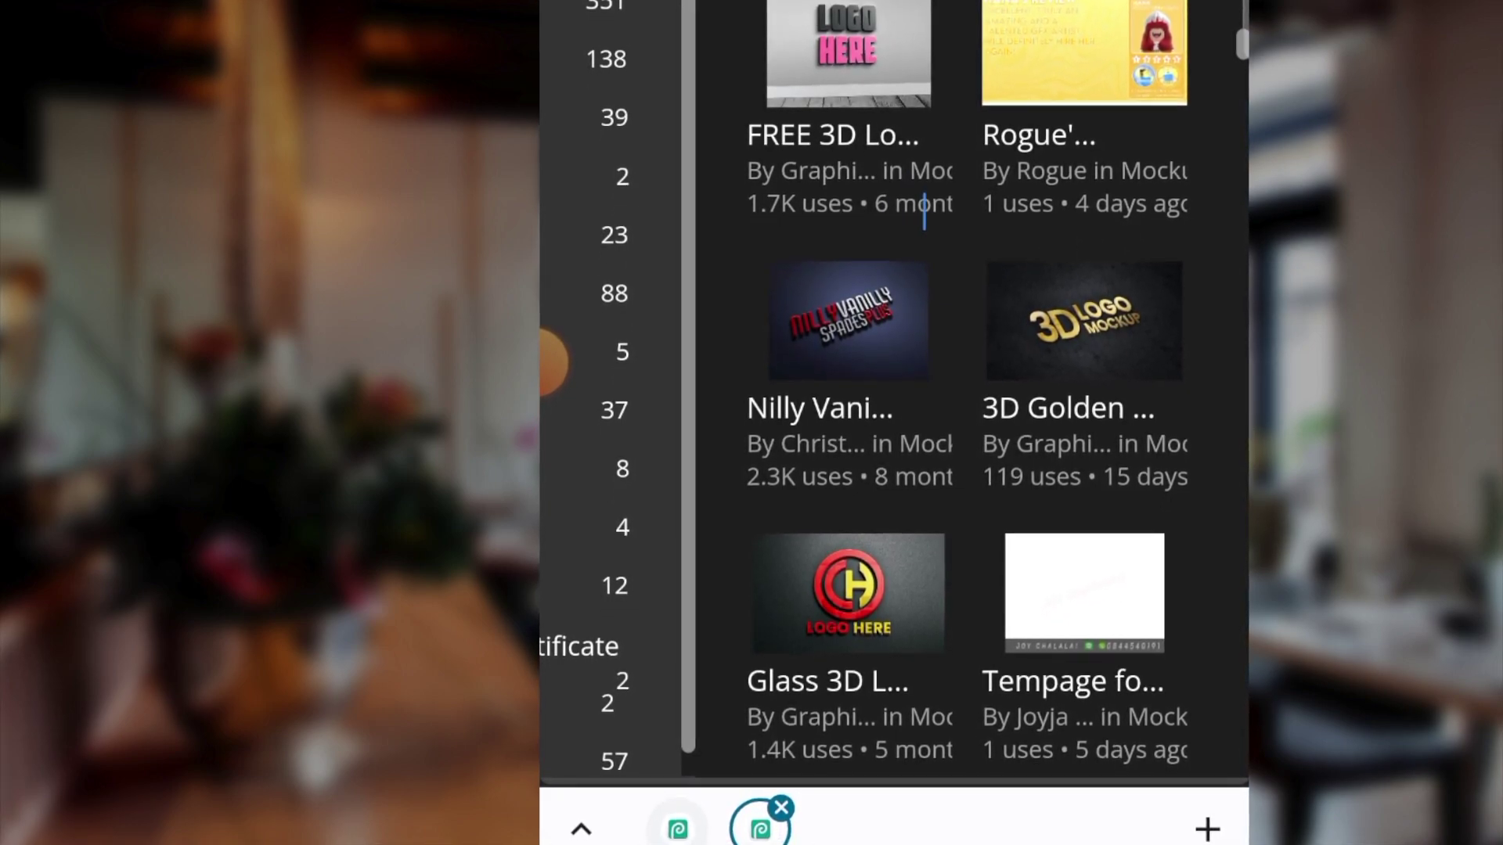
scroll(863, 100, down, 3)
scroll(886, 409, down, 3)
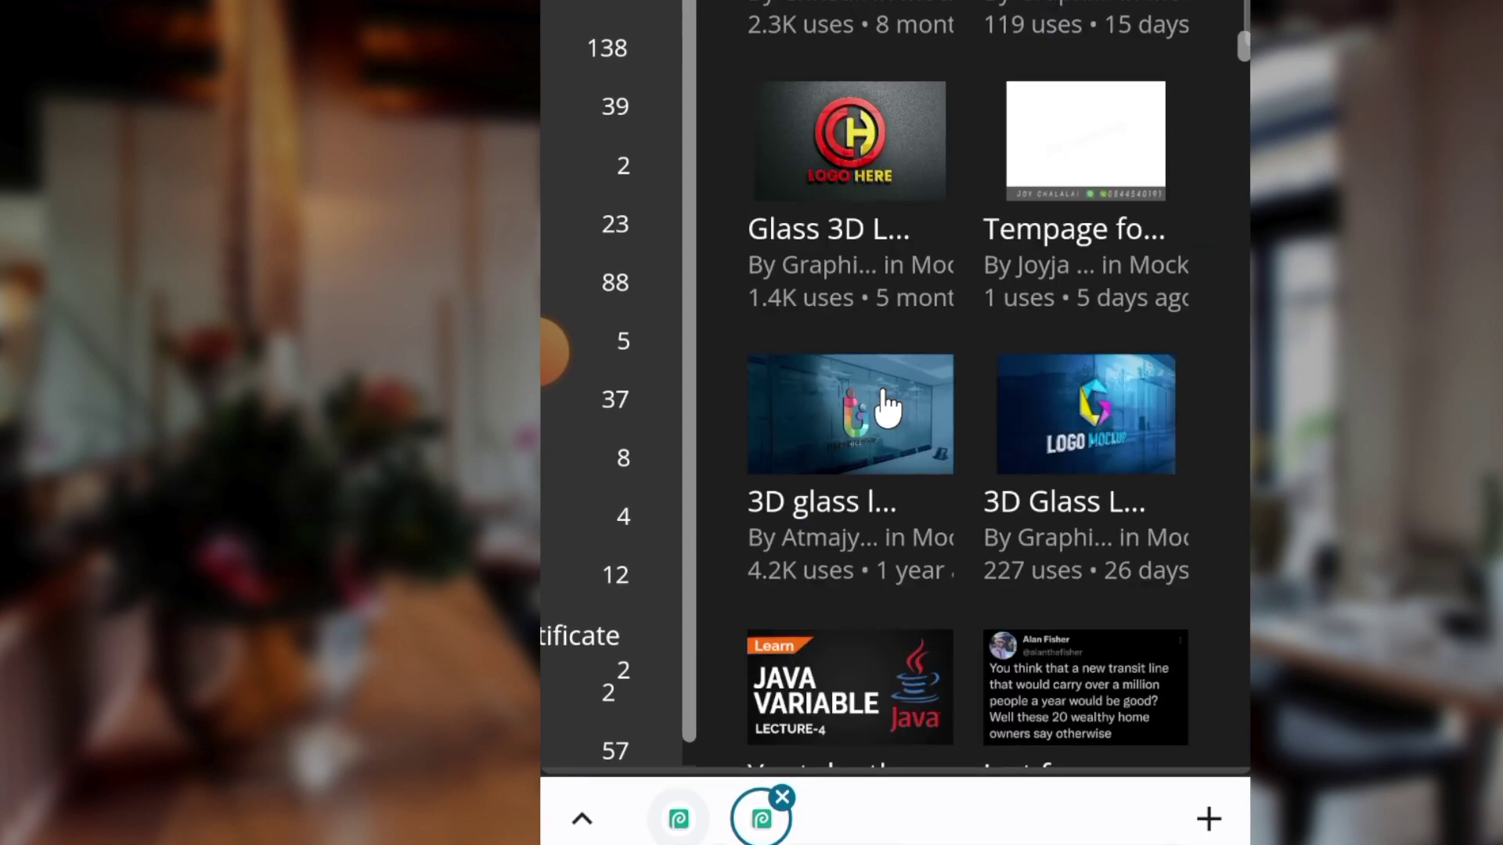
click(836, 221)
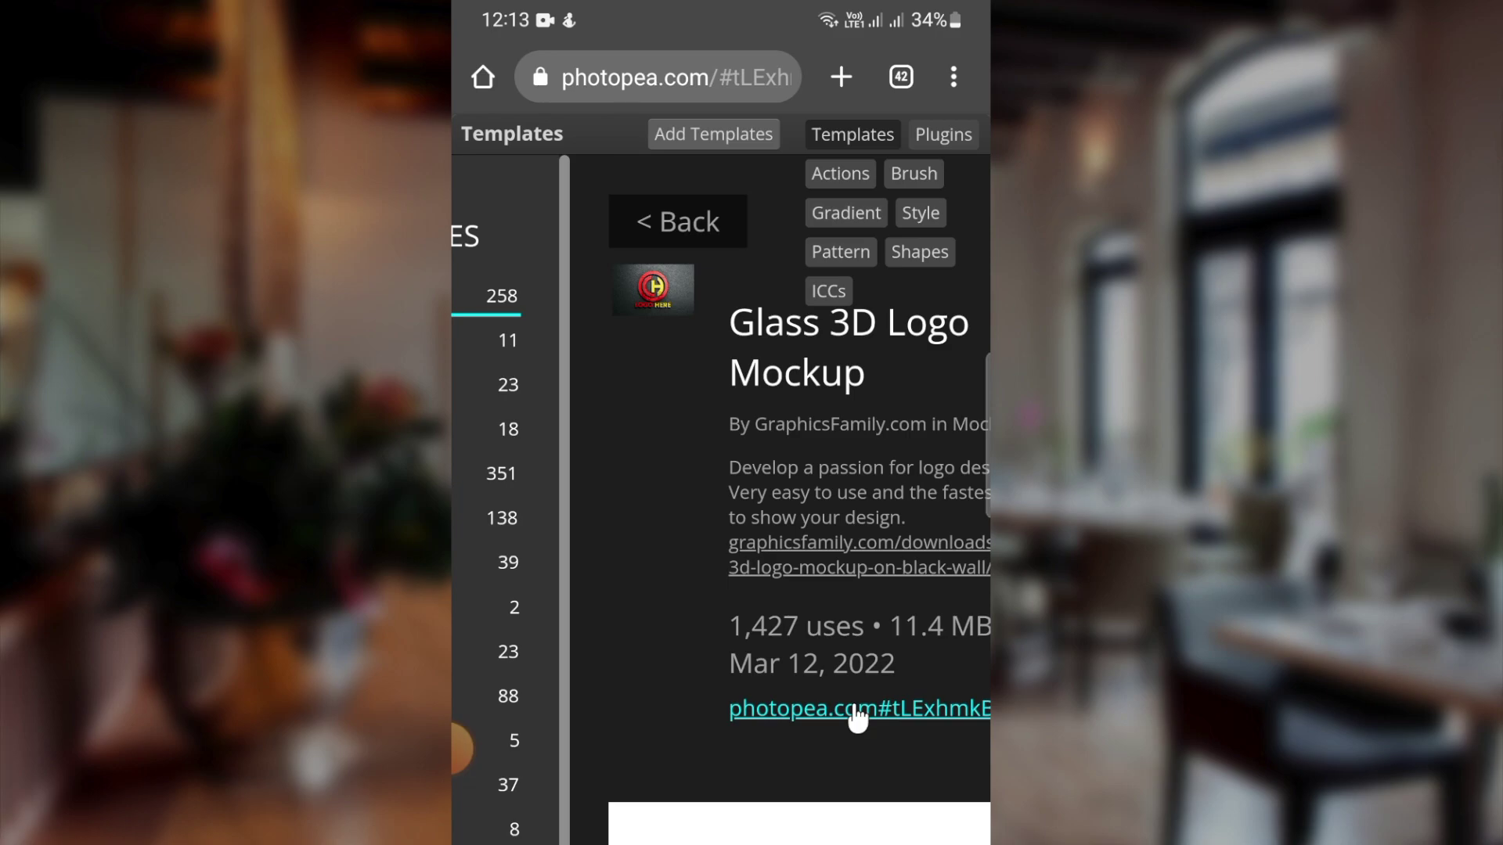
Step: Open the Glass 3D mockup, edit its [YOUR LOGO HERE] smart object, and hide Layer 2
click(856, 709)
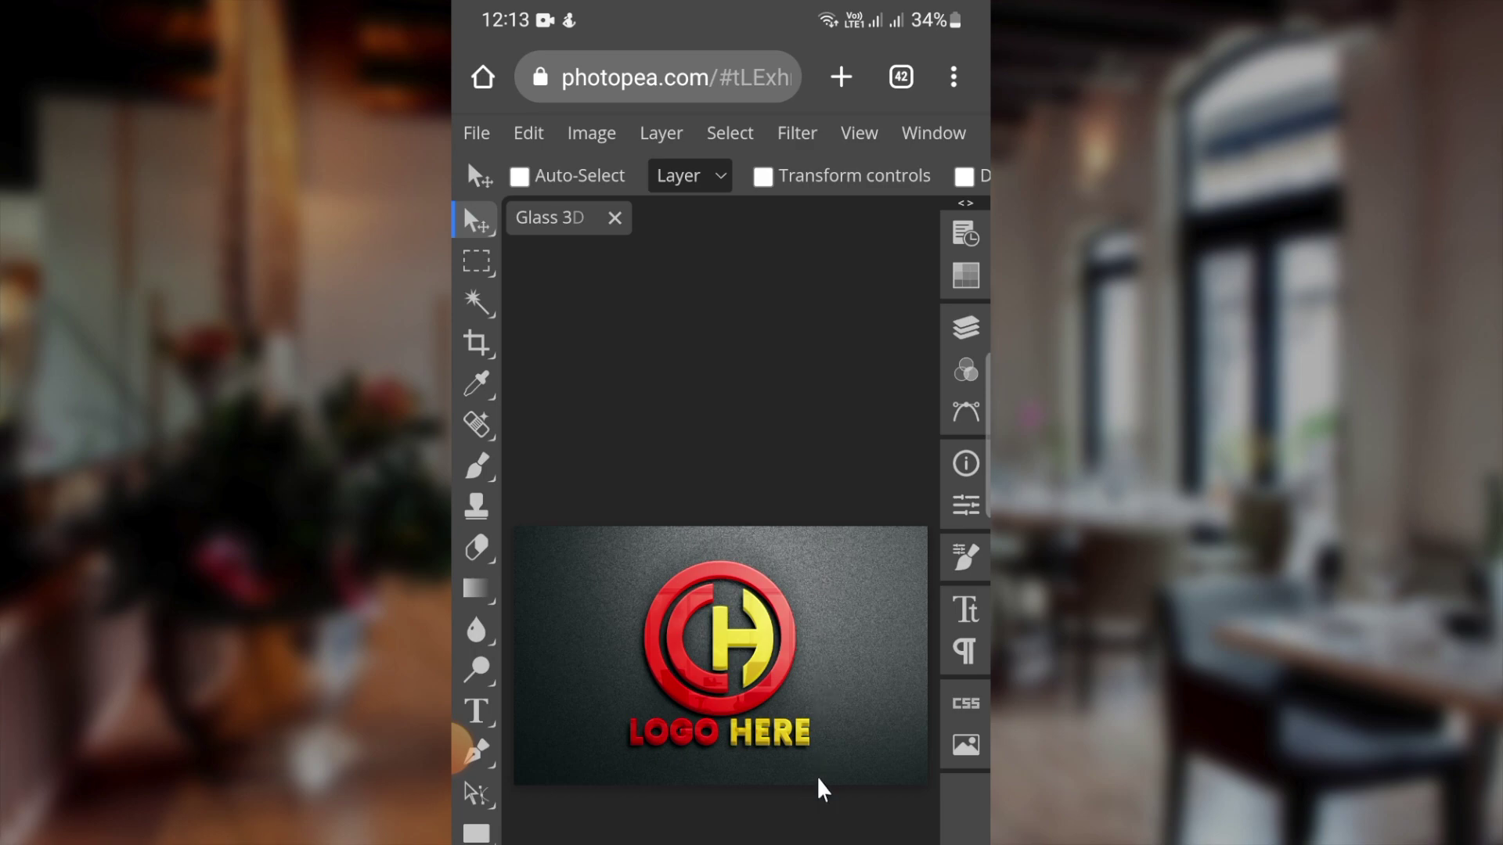
click(967, 330)
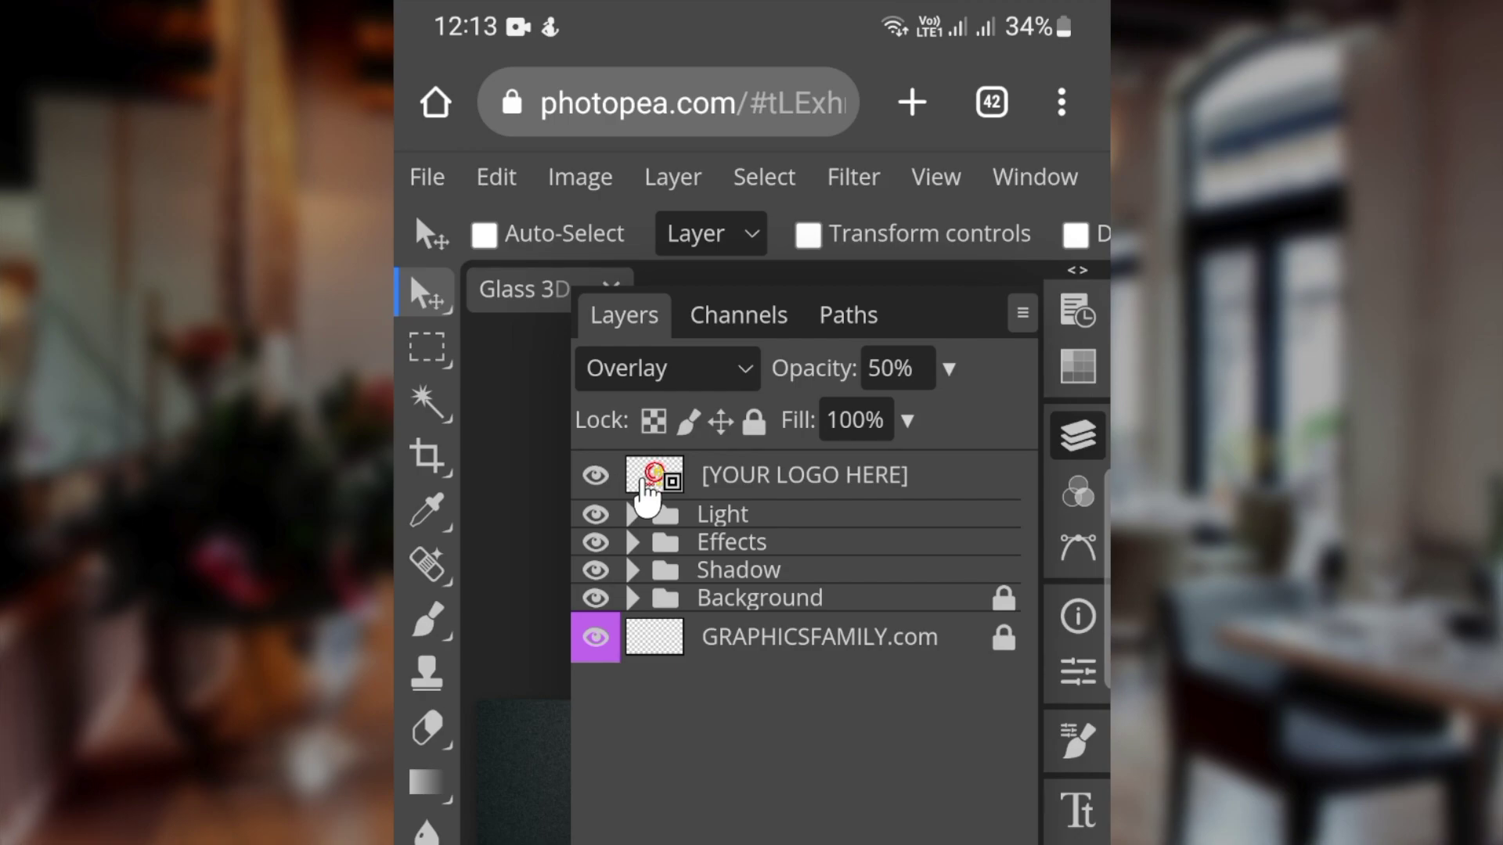
double_click(651, 475)
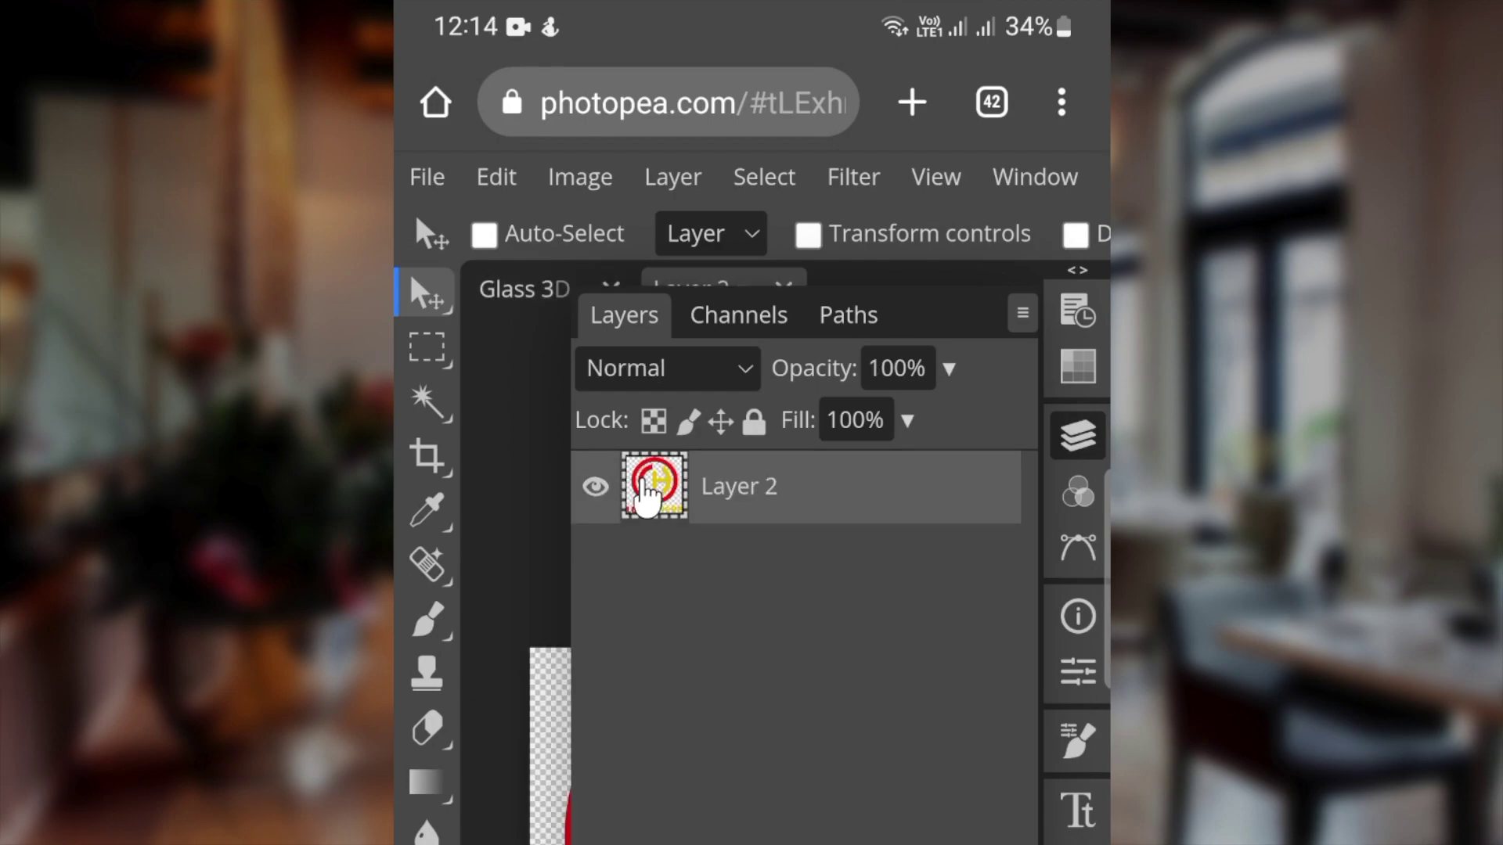
click(595, 489)
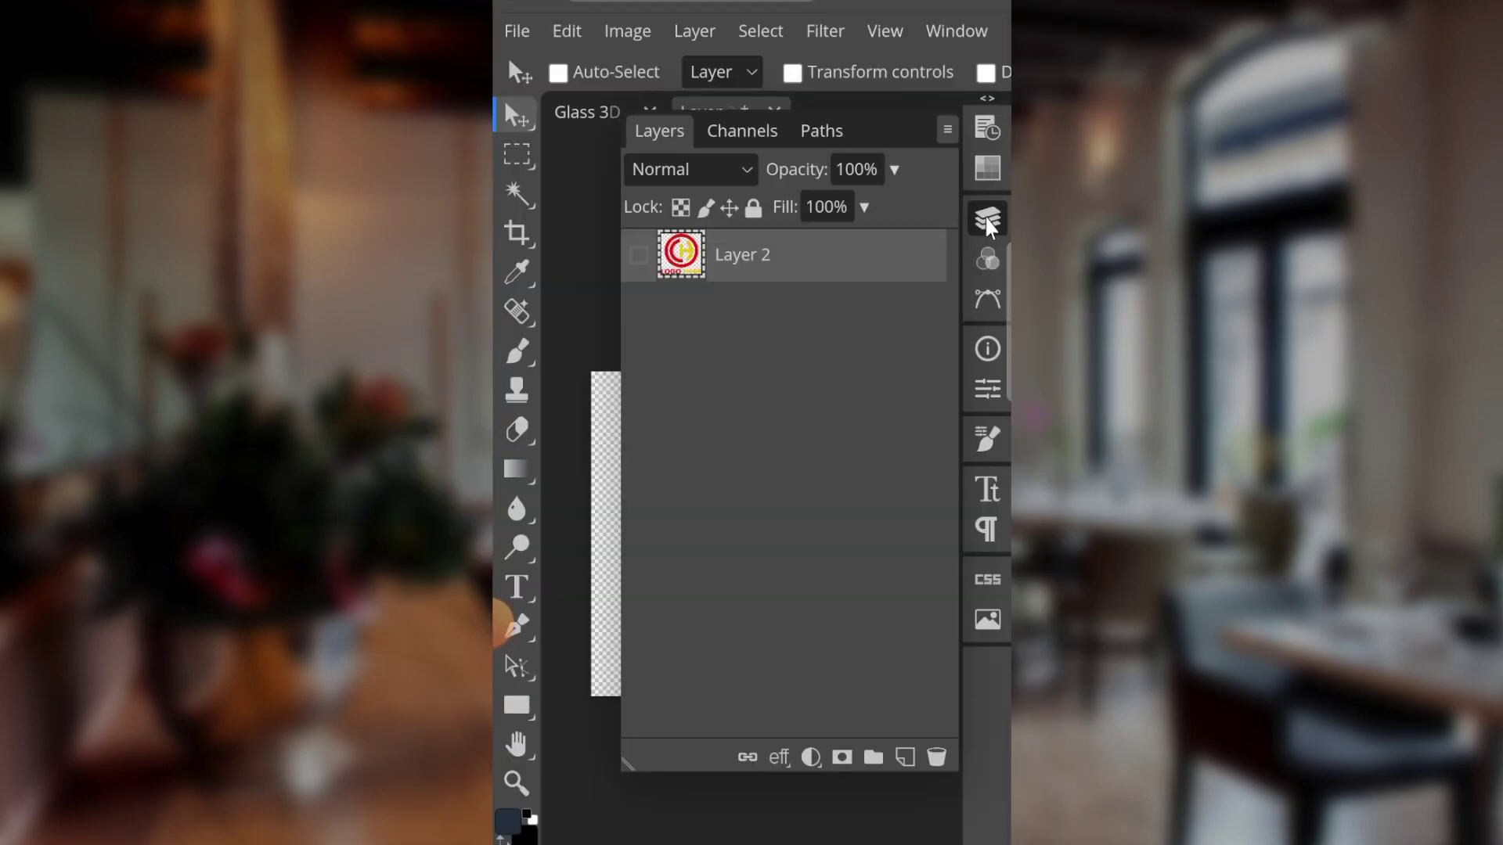
Step: Start File > Open & Place and choose to pick the image from the phone's Files
click(1080, 443)
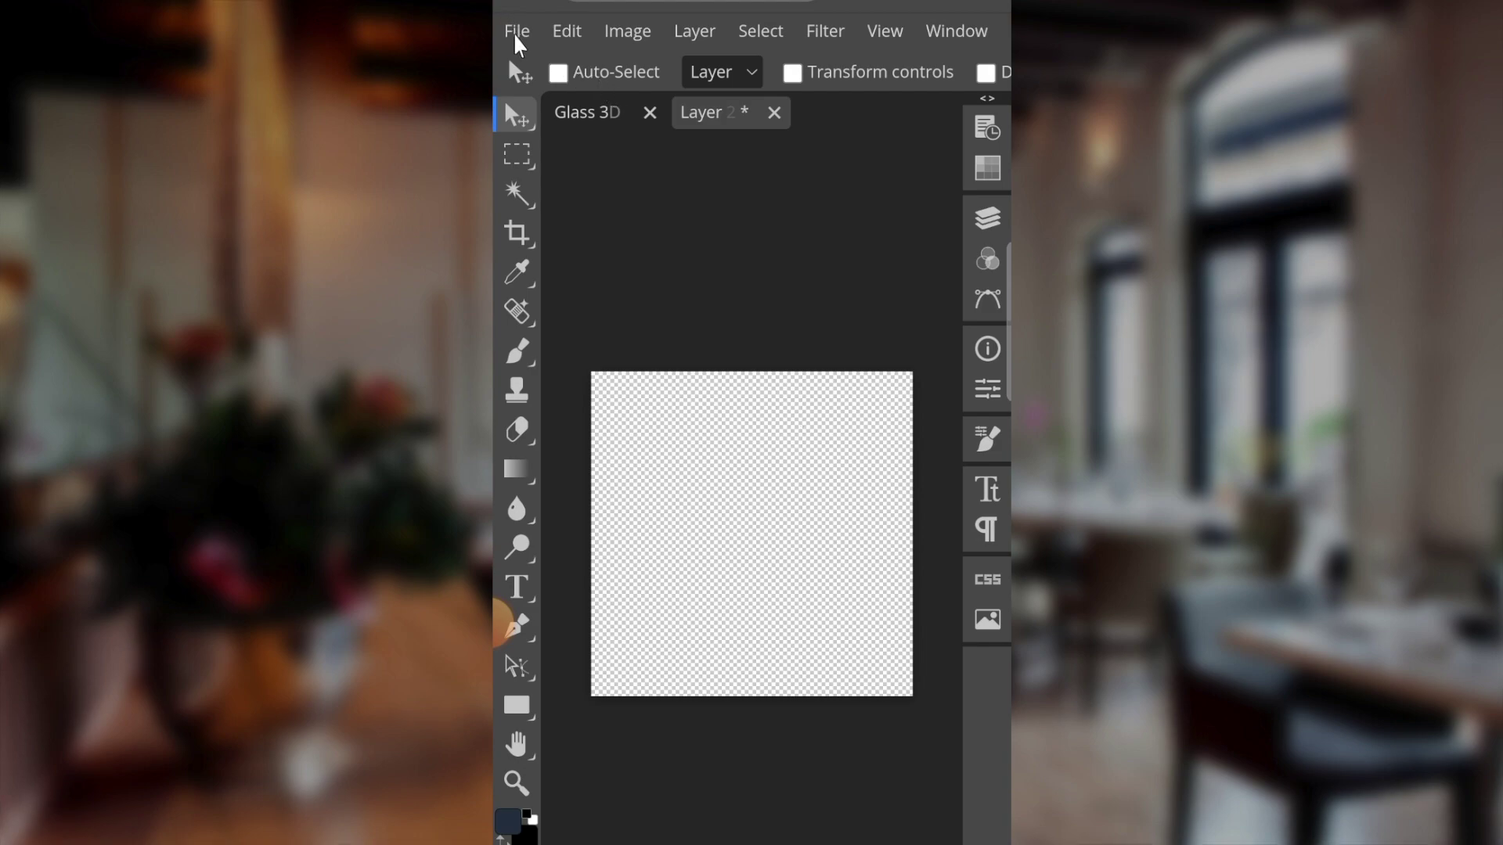
click(515, 34)
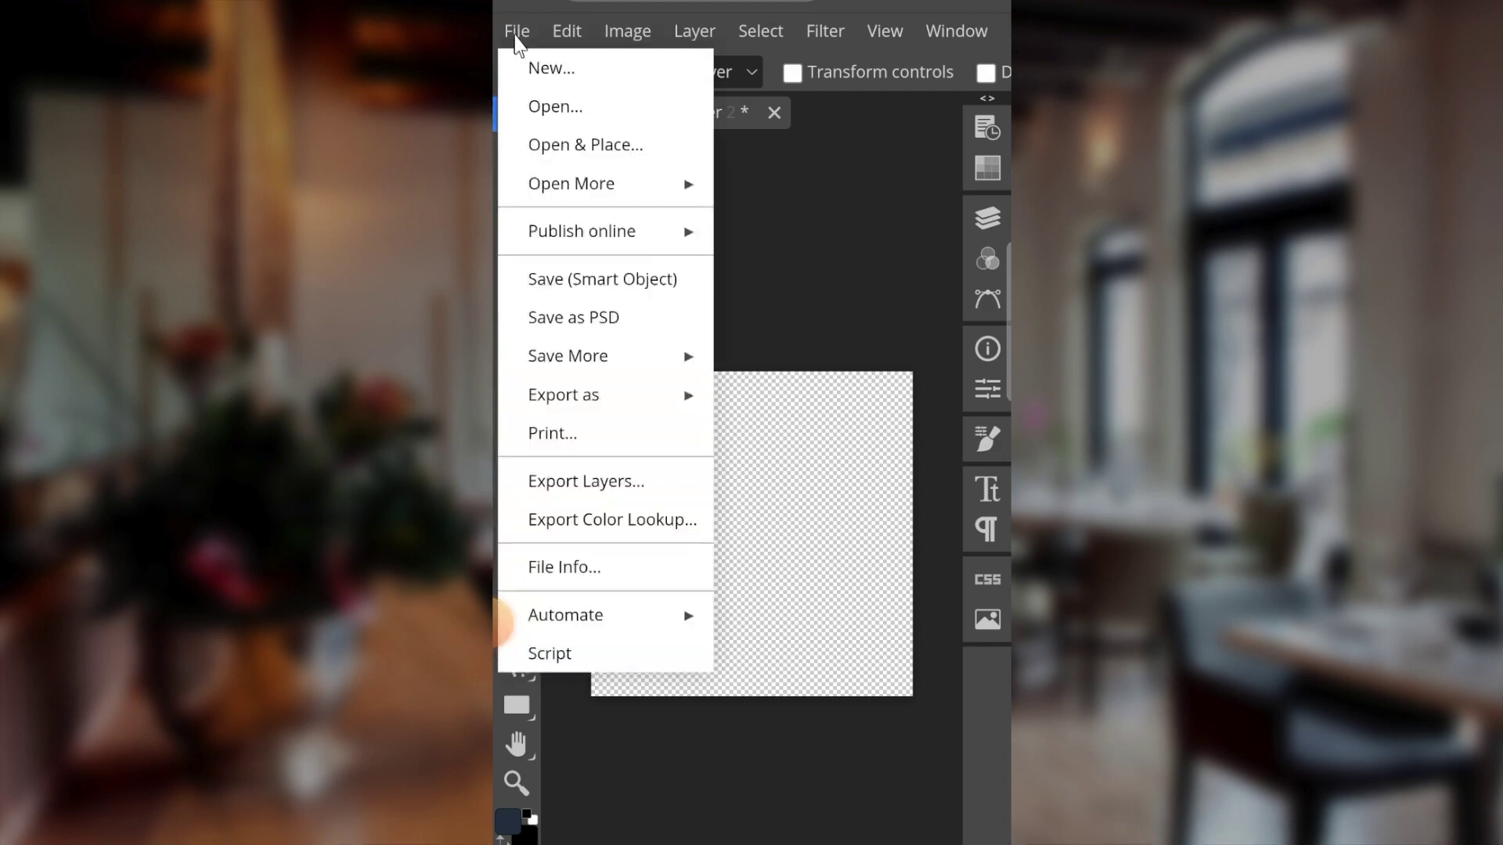
click(561, 149)
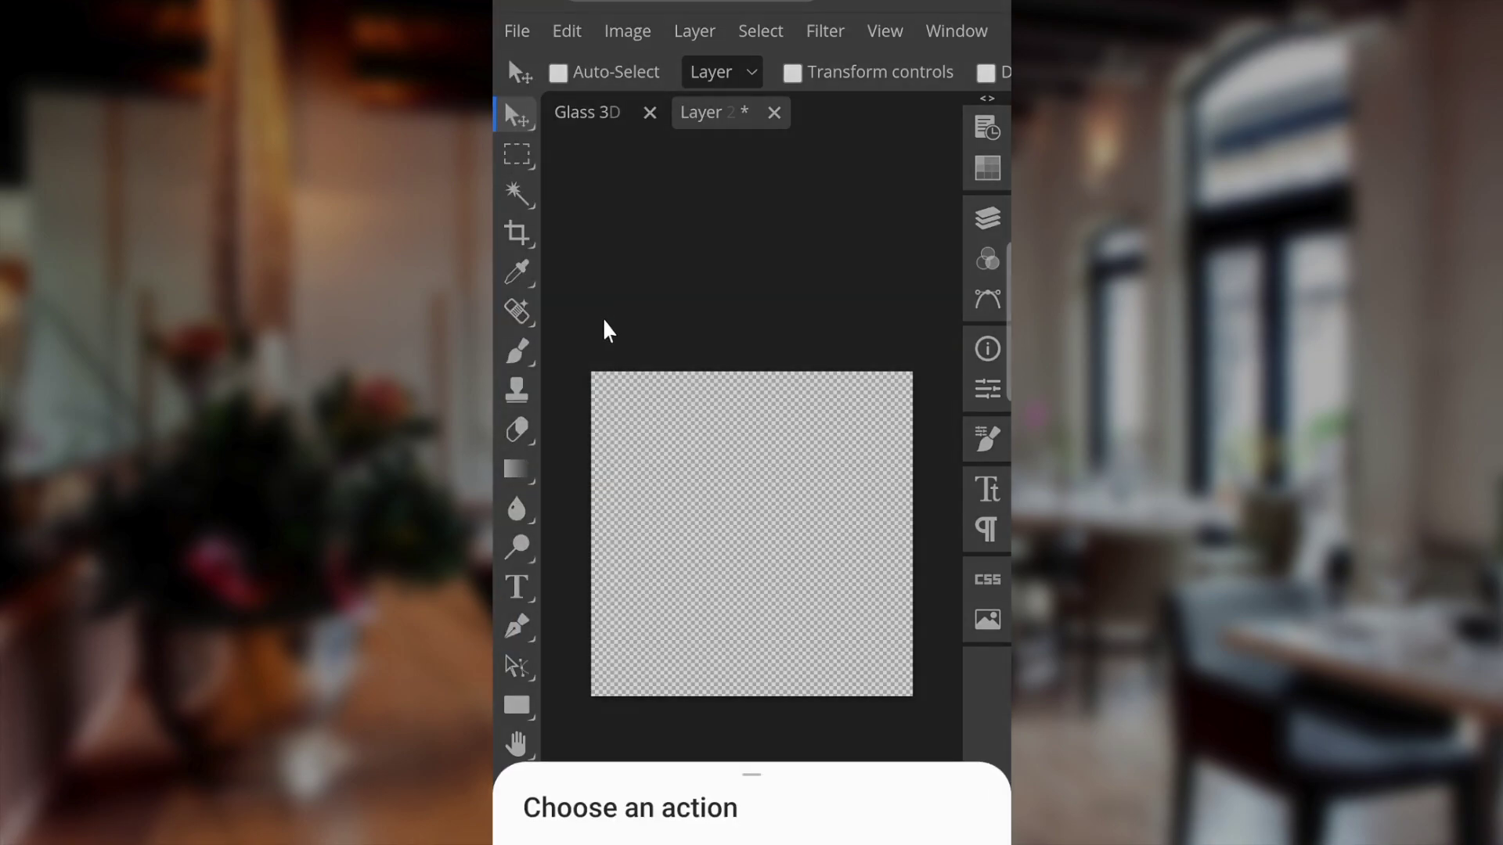
click(904, 699)
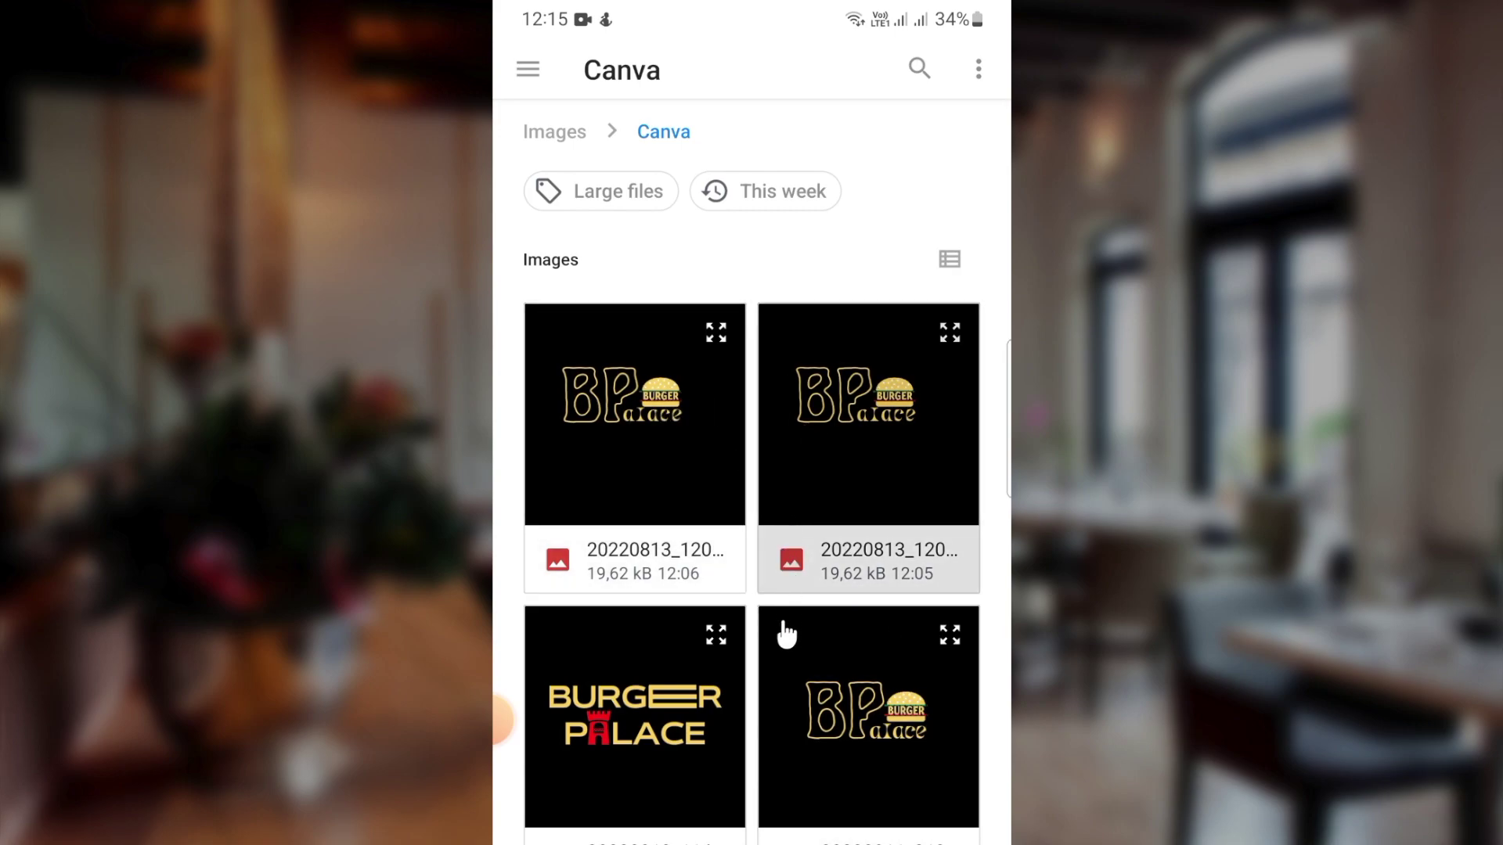
Step: Choose the BURGER PALACE logo PNG from the Images > Canva folder
click(681, 748)
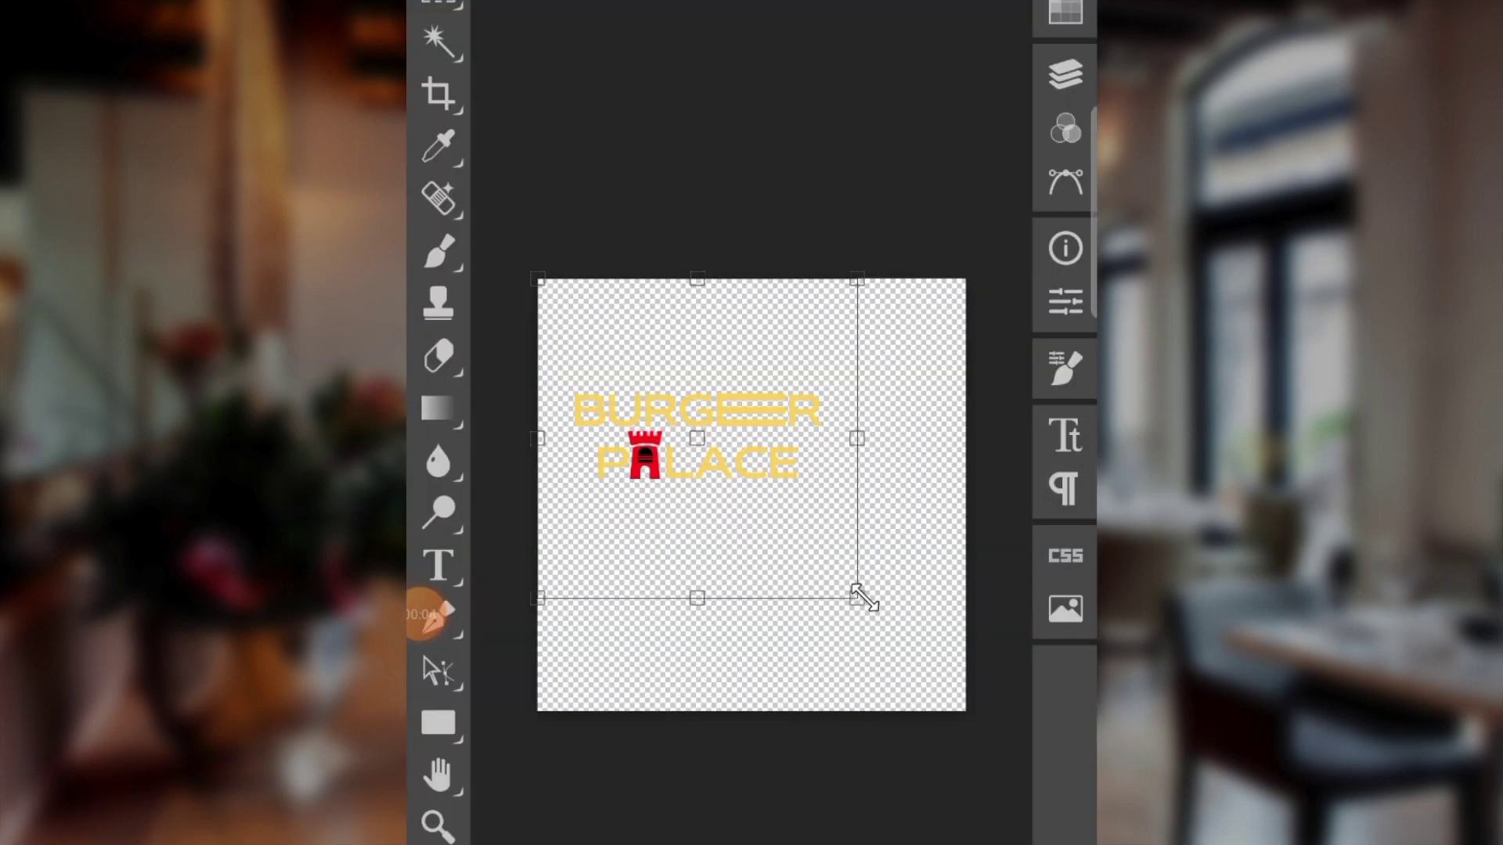
Step: Scale the placed logo to about 600 px, centre it, and save the smart object
drag(864, 599, 1007, 787)
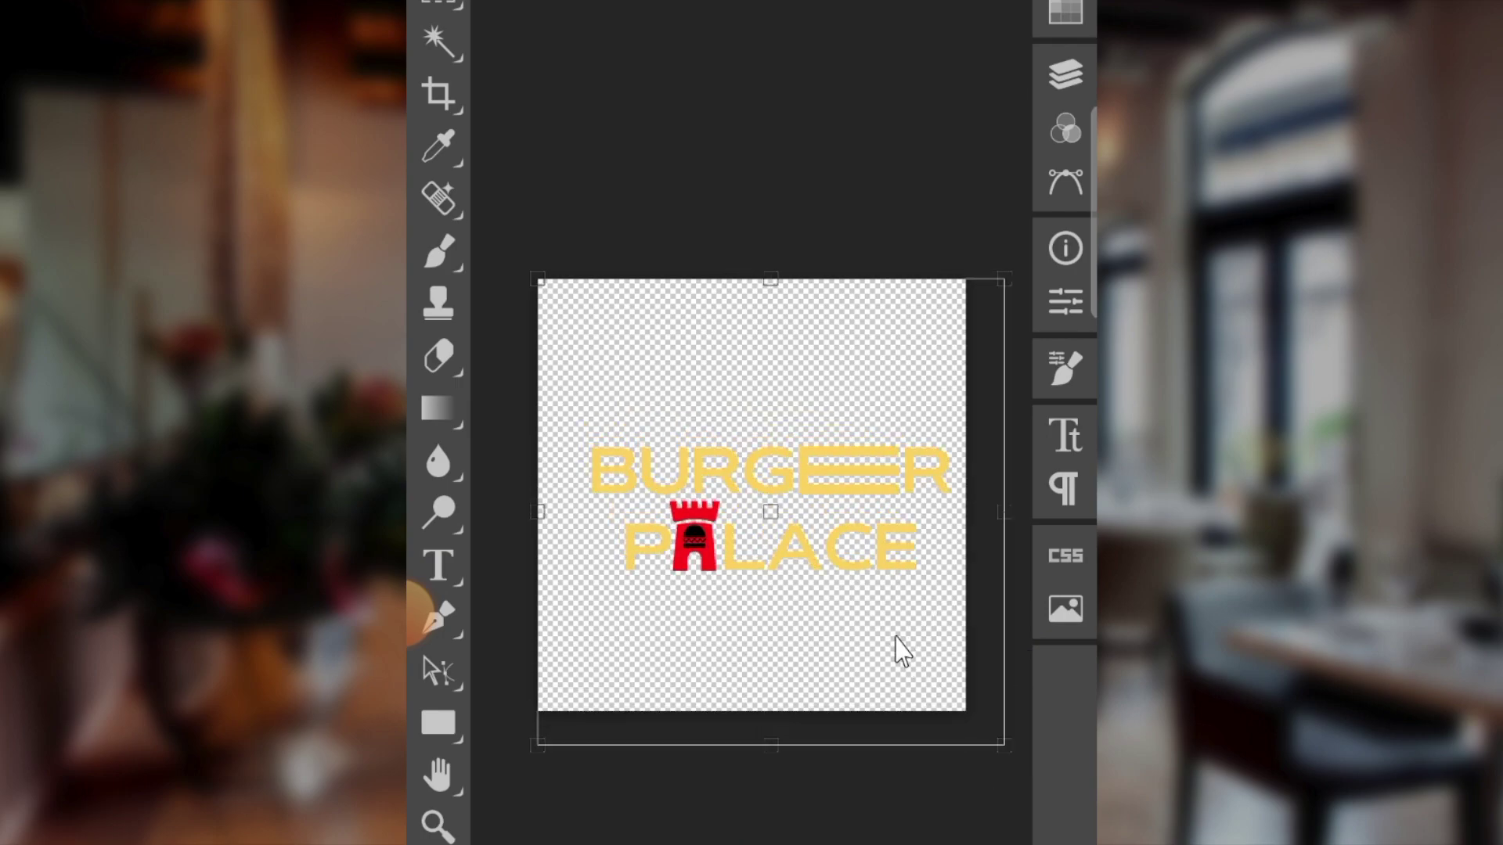
drag(891, 632, 881, 619)
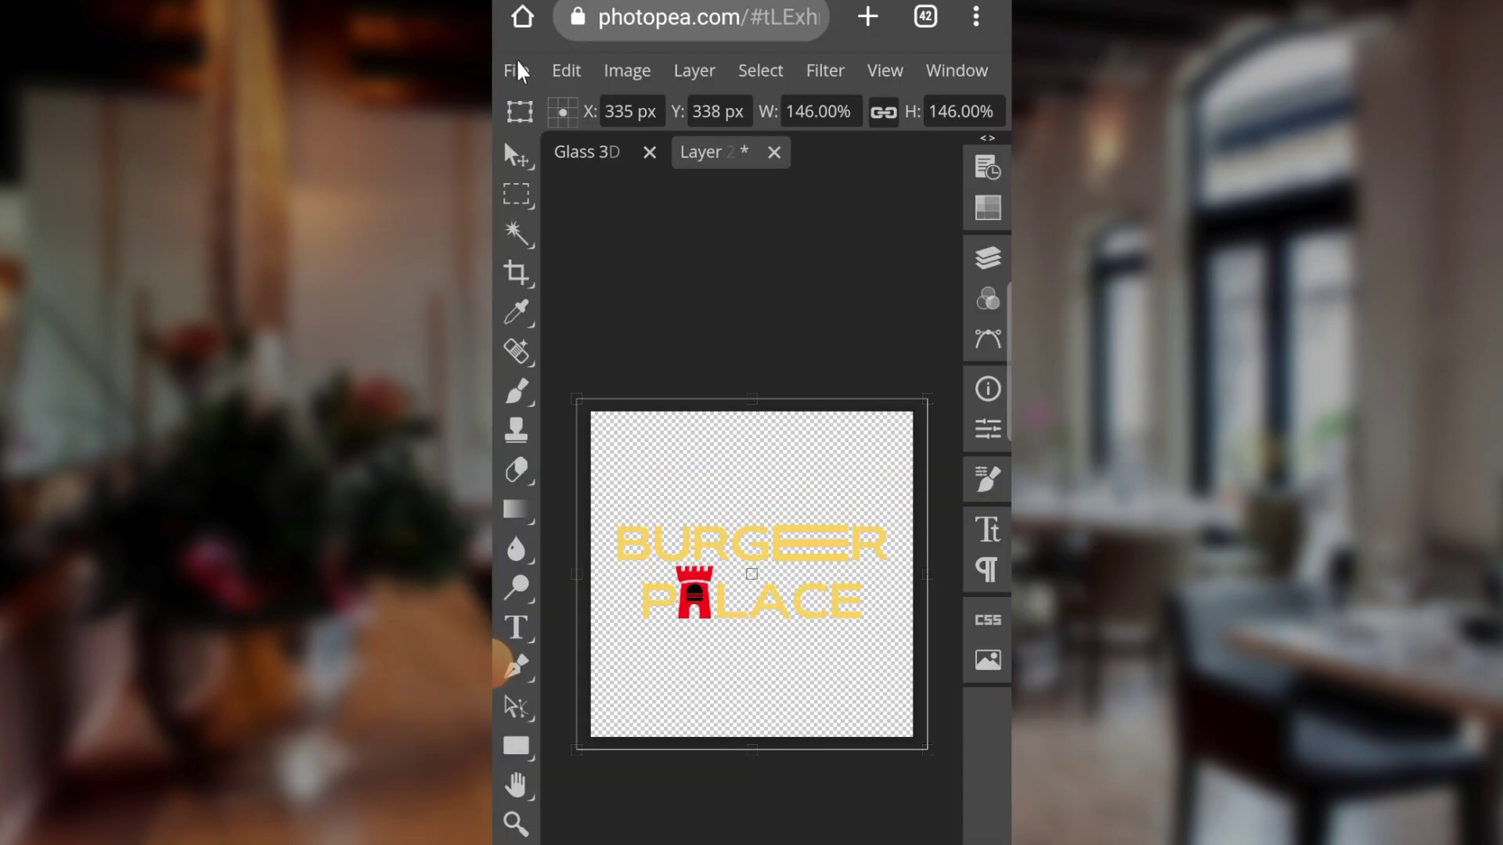
click(514, 62)
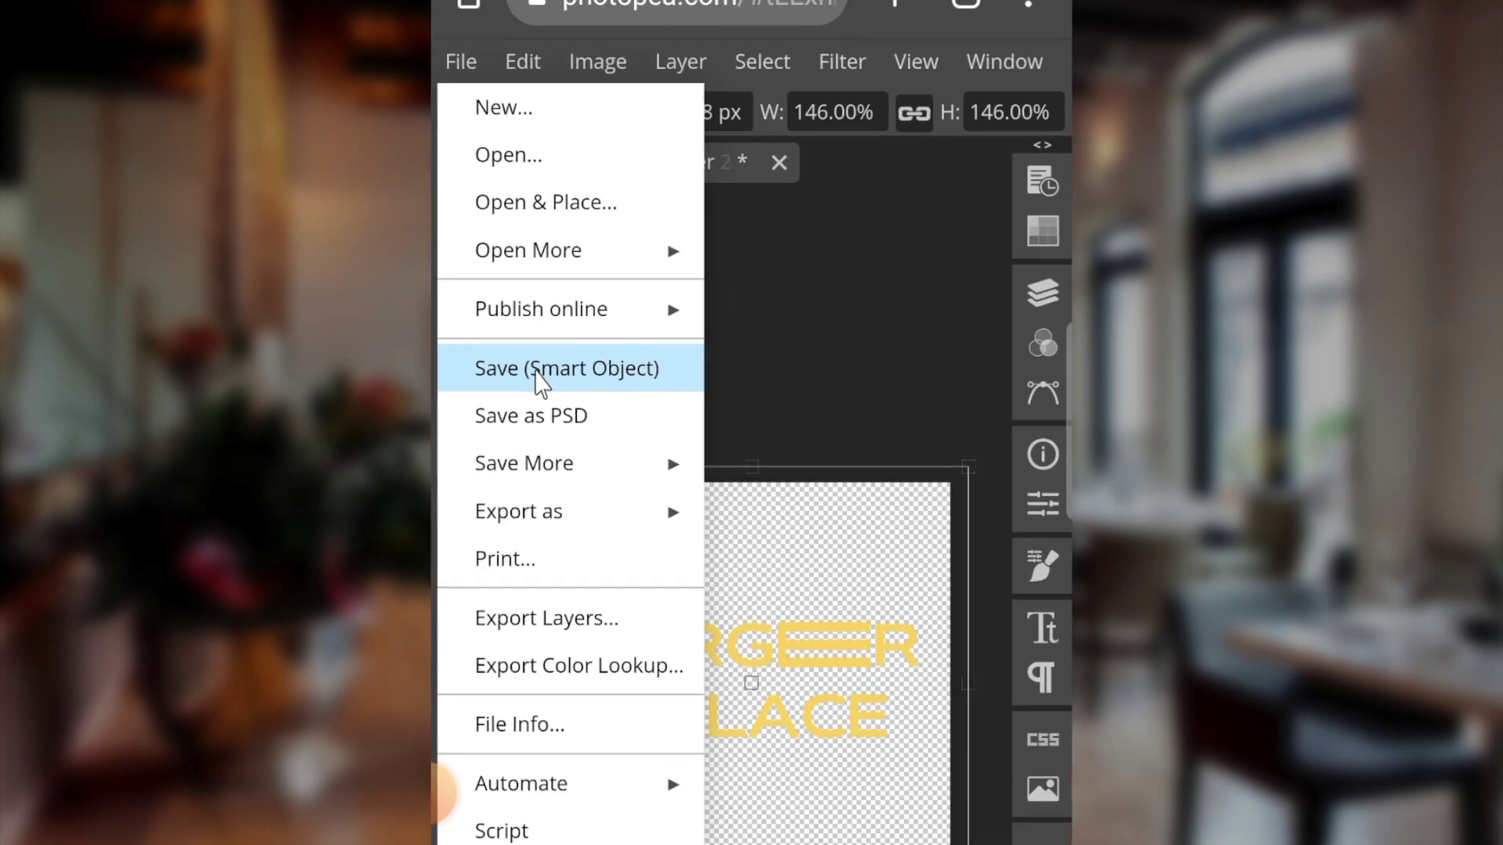
click(541, 383)
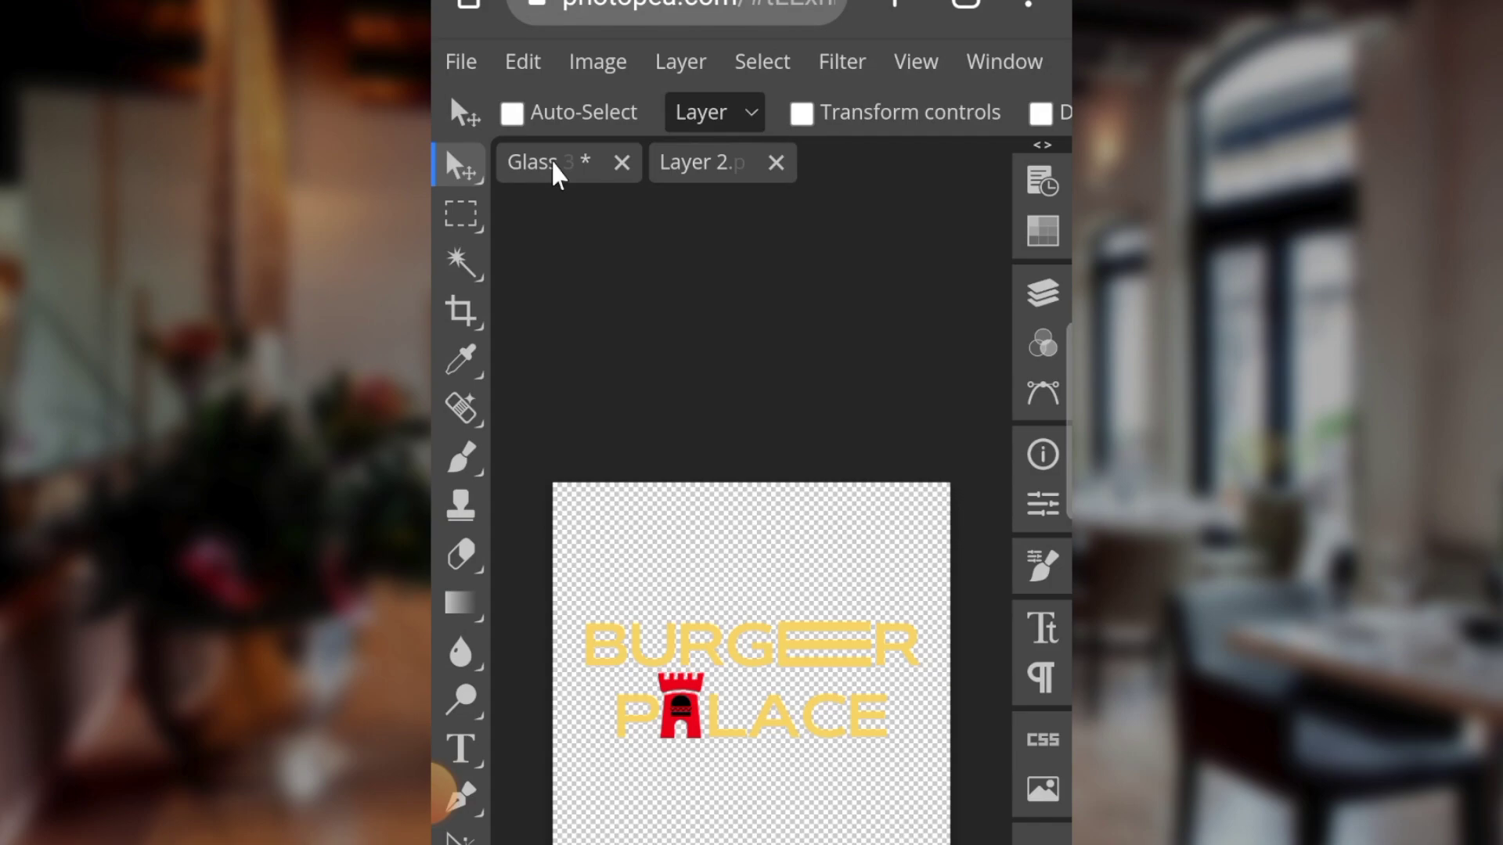
Step: Switch back to the Glass 3D mockup showing the gold BURGEER PALACE logo
click(555, 169)
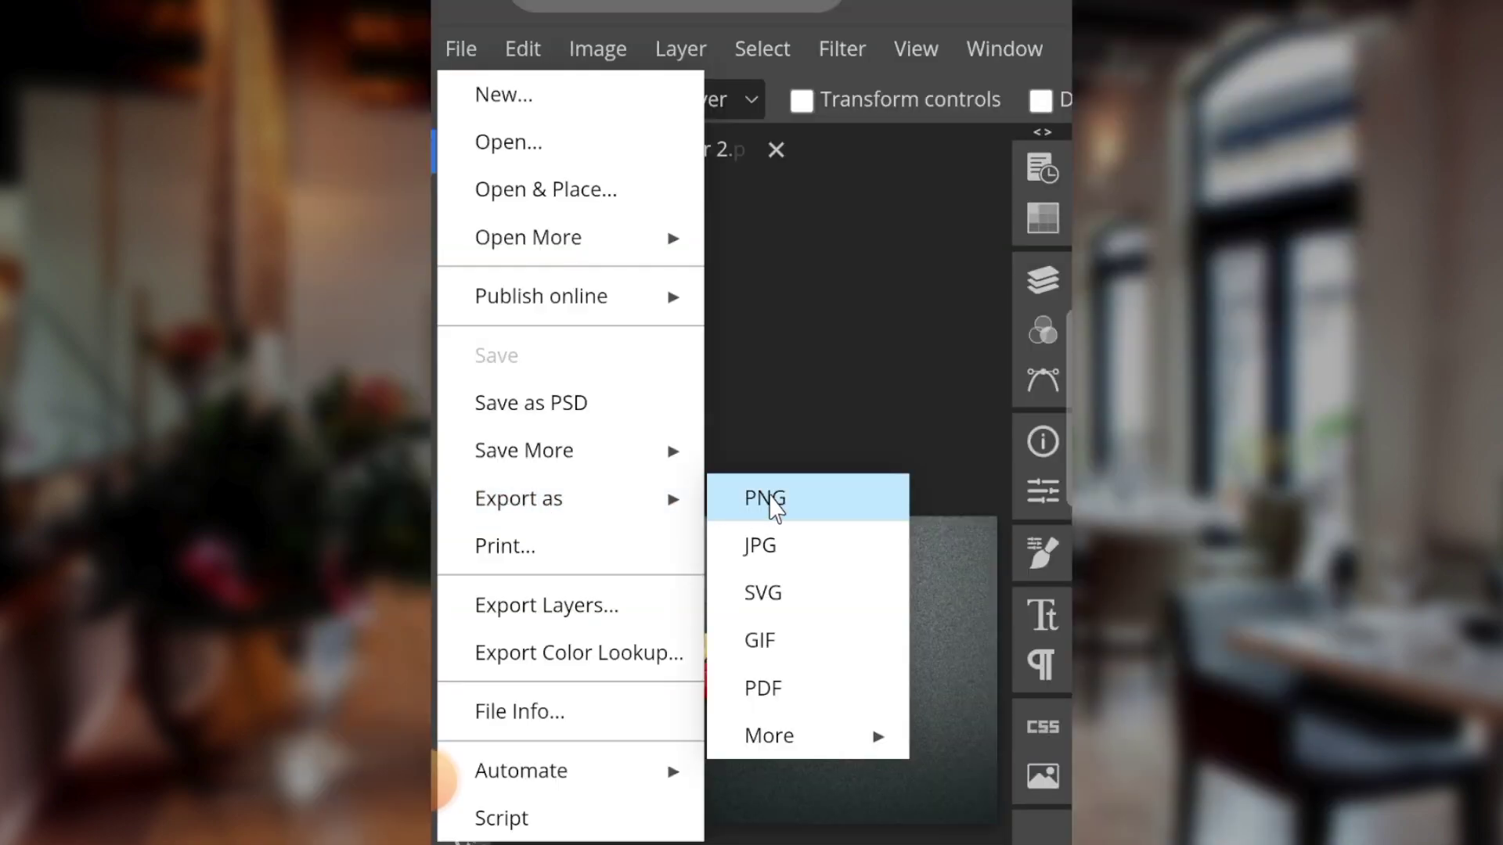
click(804, 423)
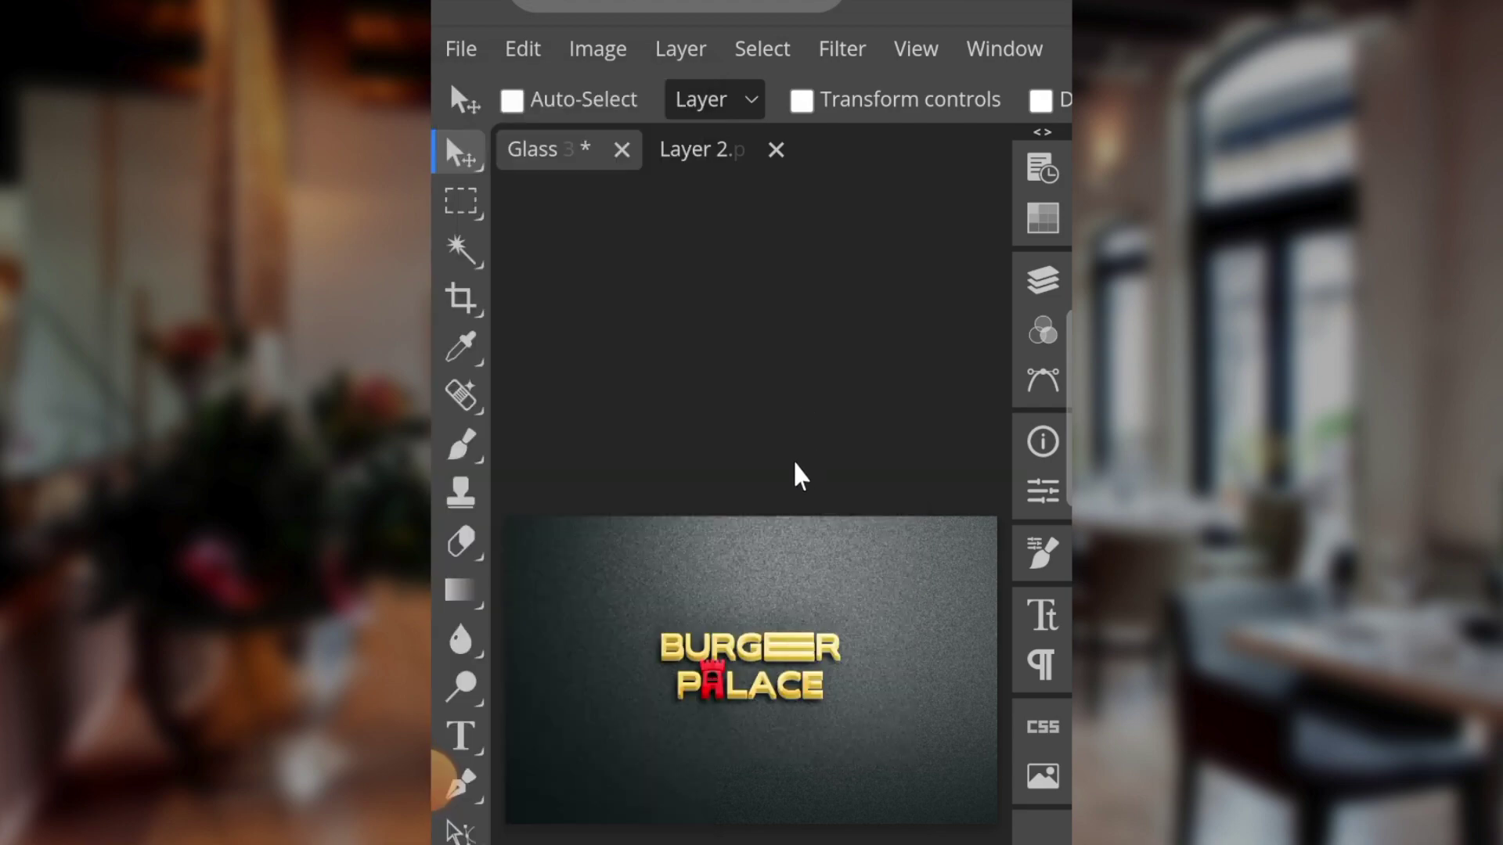